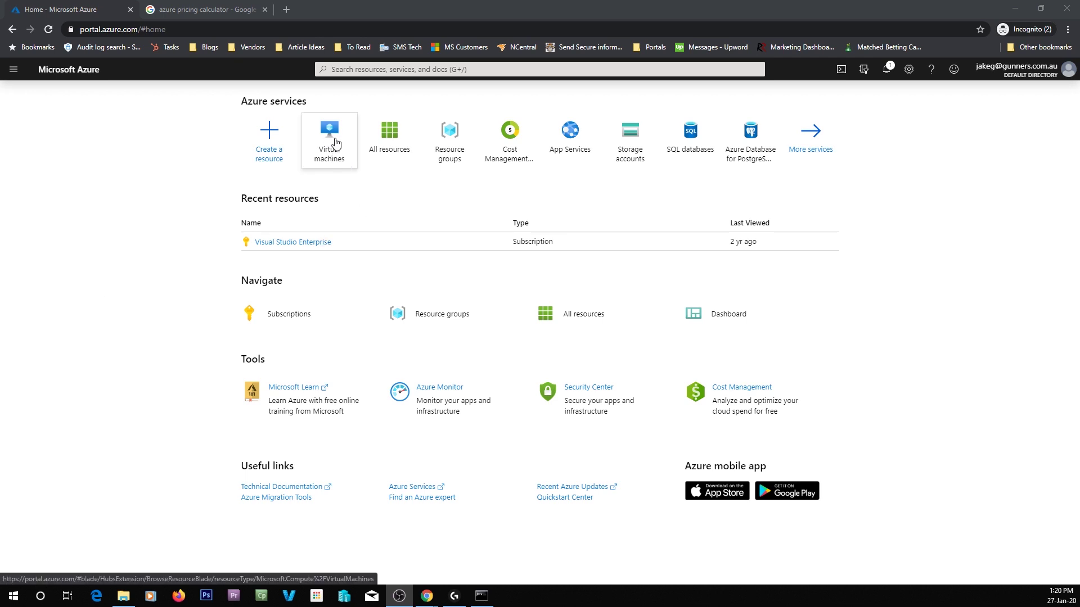
- Start creating a new Virtual machine resource from the Compute category of the Azure Marketplace
{"action": "left_click", "coordinate": [332, 137]}
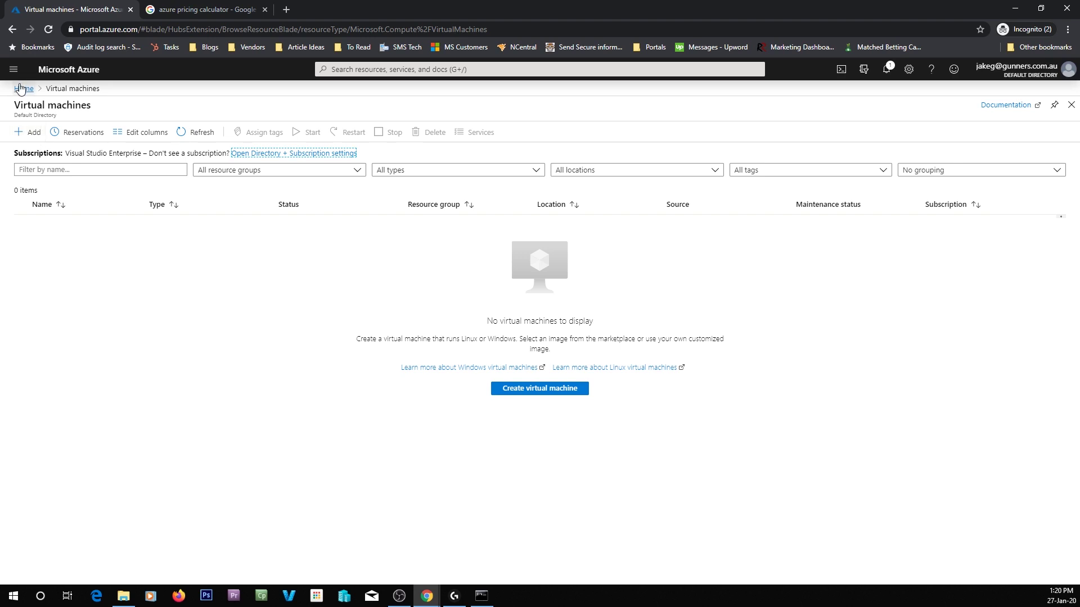
{"action": "left_click", "coordinate": [13, 68]}
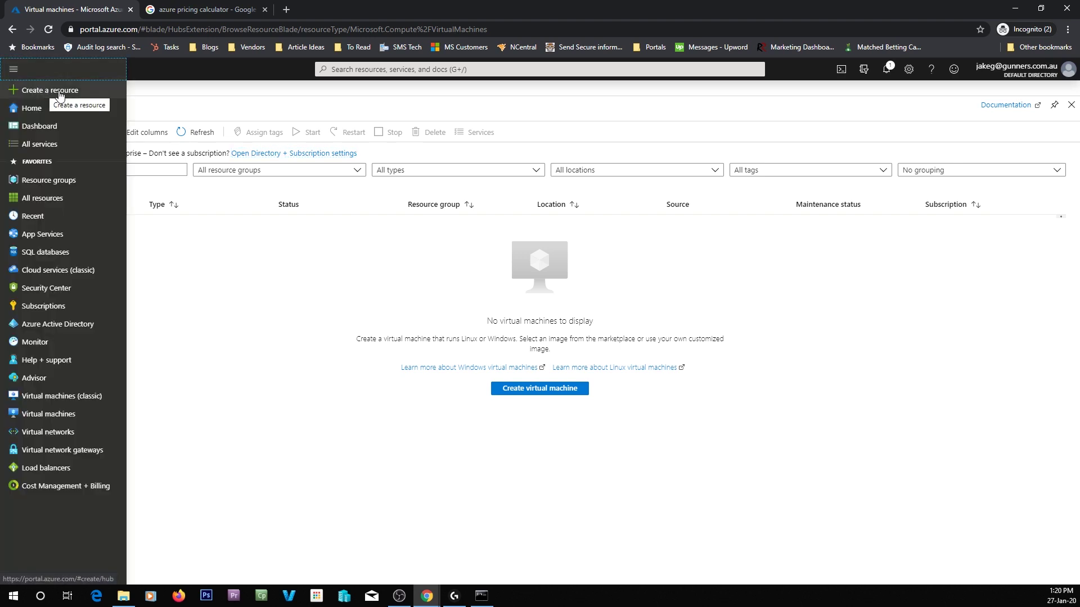
{"action": "left_click", "coordinate": [44, 92]}
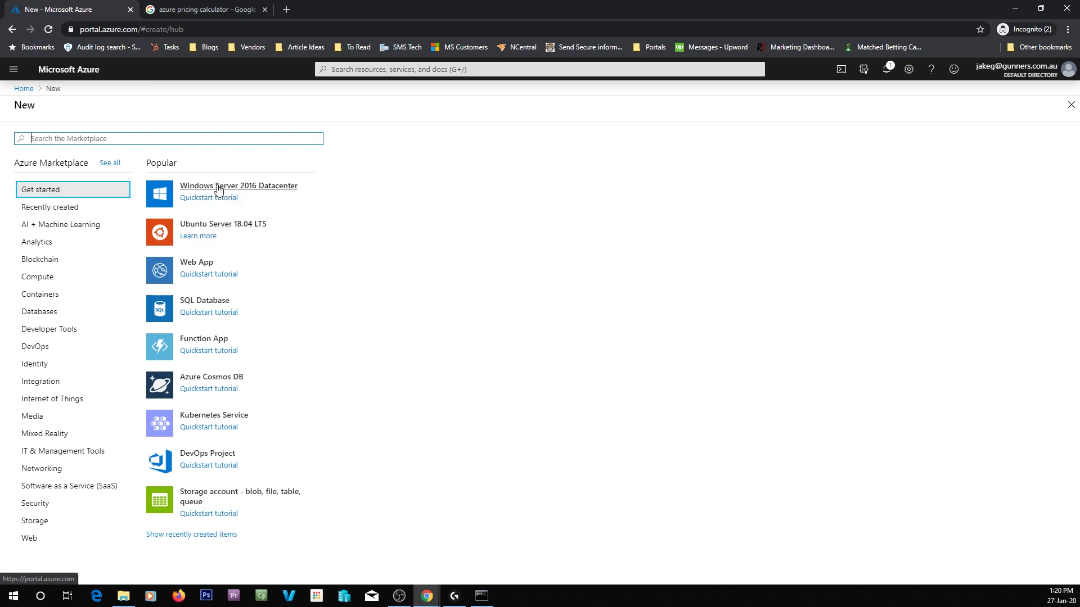
{"action": "left_click", "coordinate": [45, 282]}
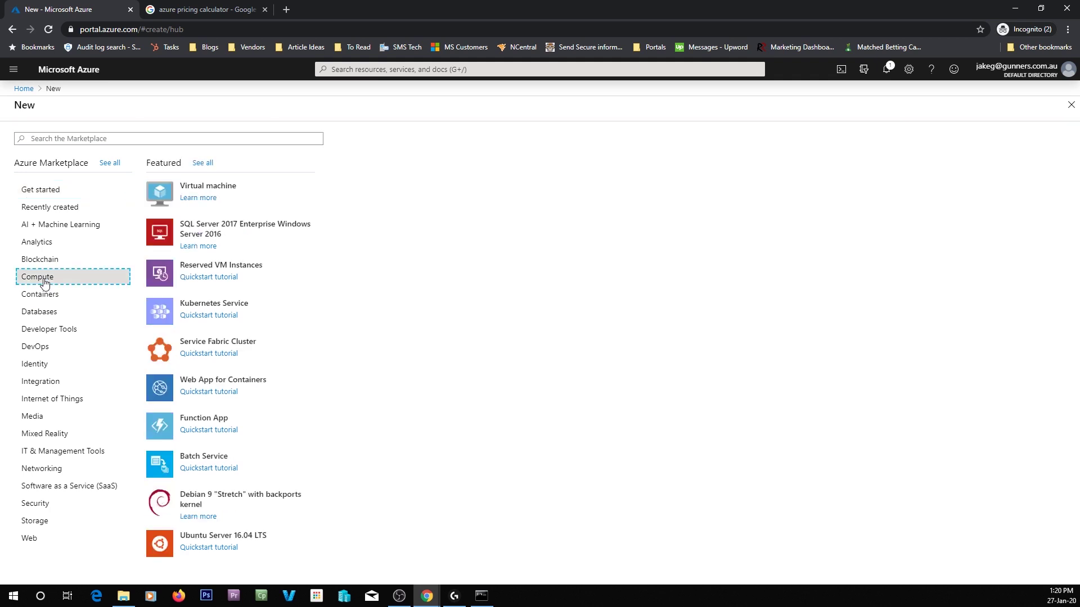
{"action": "left_click", "coordinate": [211, 193]}
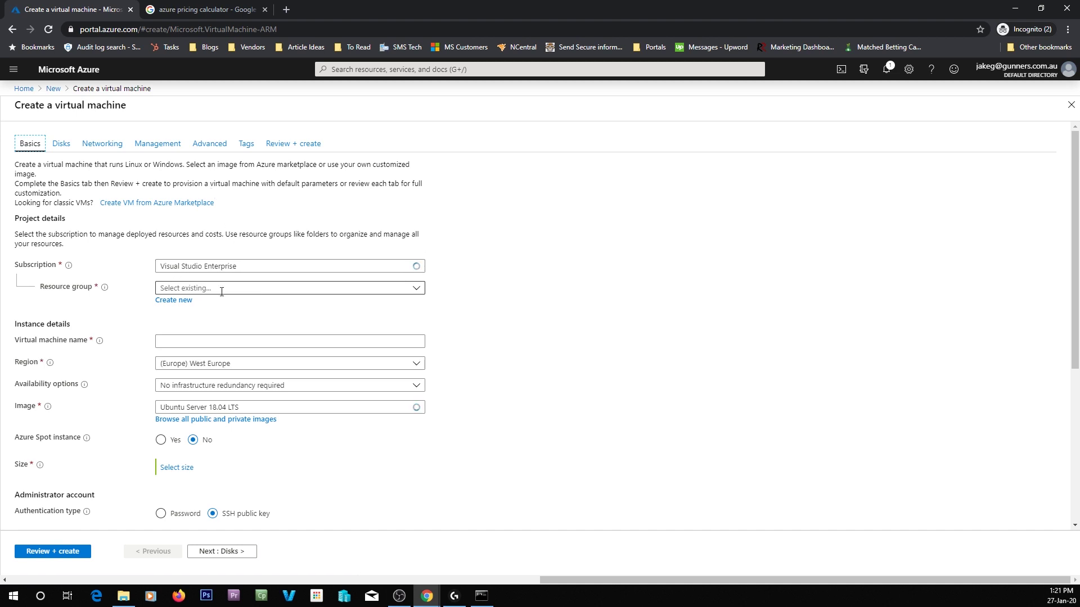
- Create a new resource group named Videos1 for the virtual machine
{"action": "left_click", "coordinate": [226, 289]}
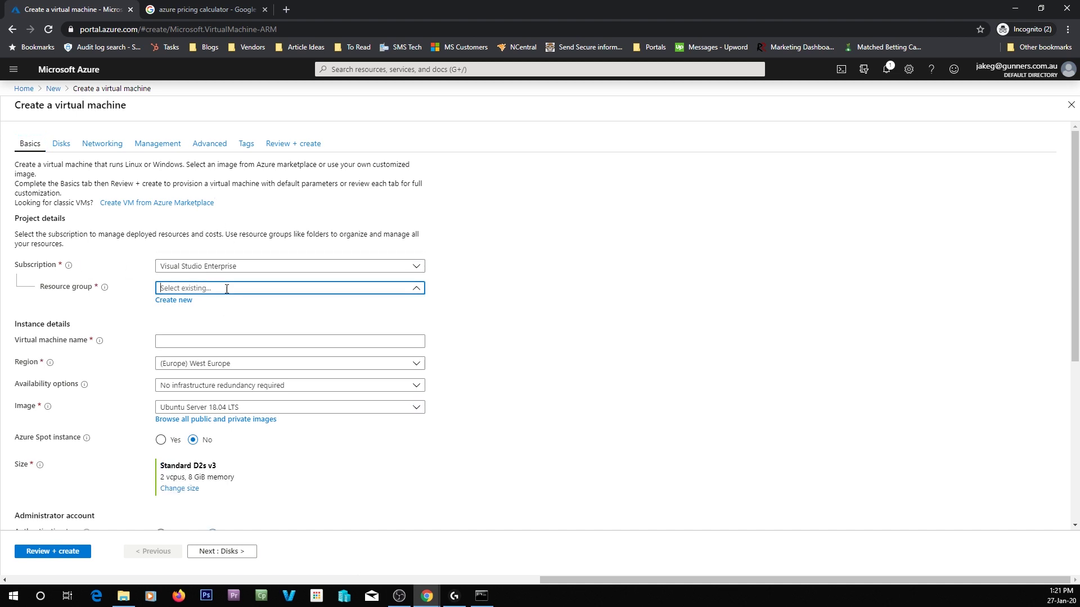
{"action": "left_click", "coordinate": [186, 301]}
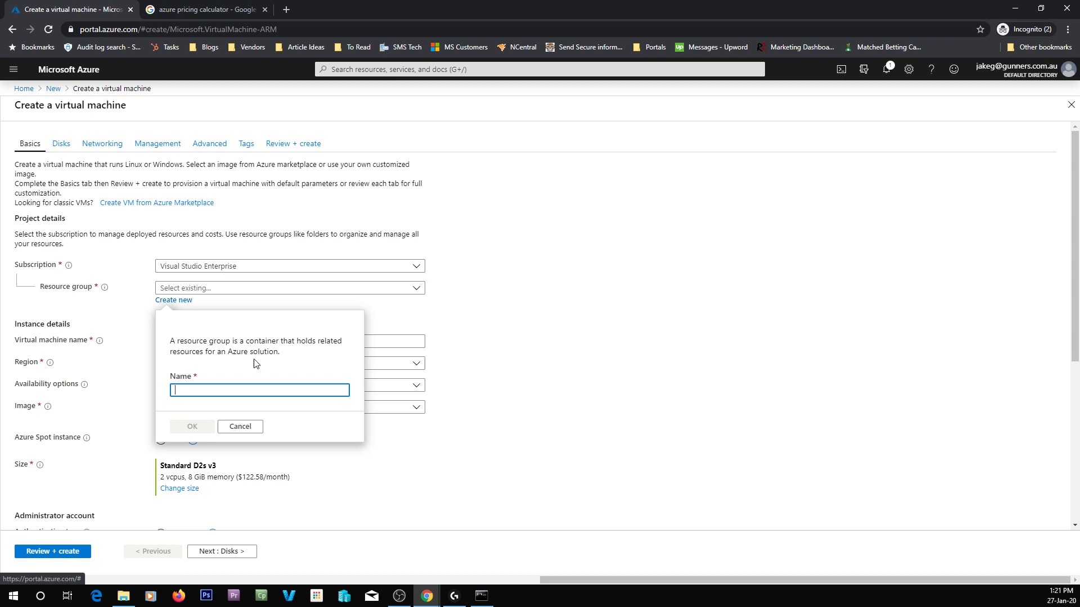
{"action": "type", "text": "Videos1"}
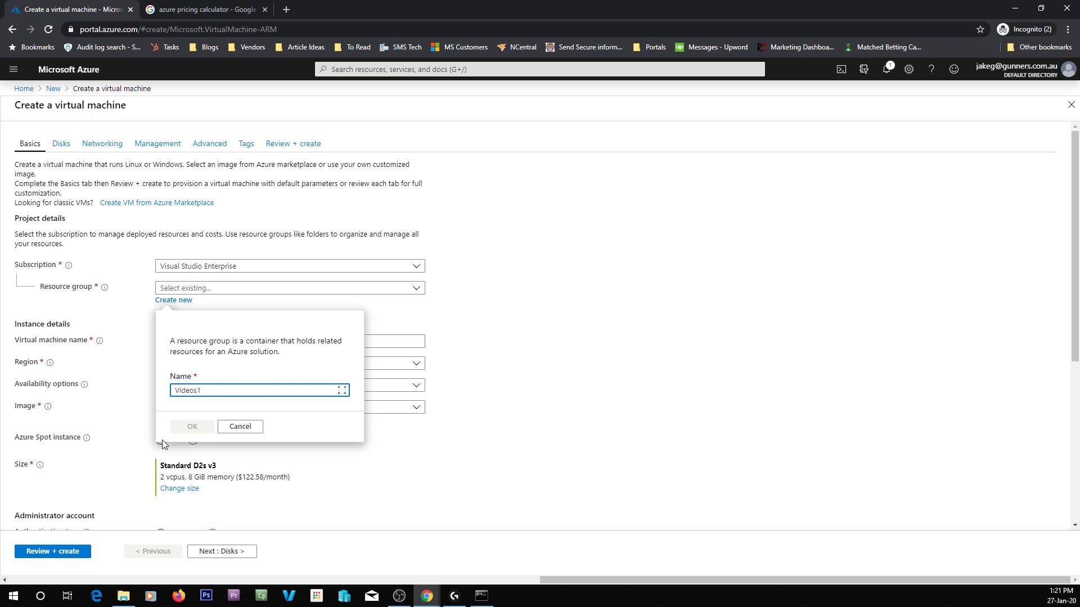
{"action": "left_click", "coordinate": [192, 426]}
- Name the virtual machine AUS-VM-SVR2019-01
{"action": "left_click", "coordinate": [202, 342]}
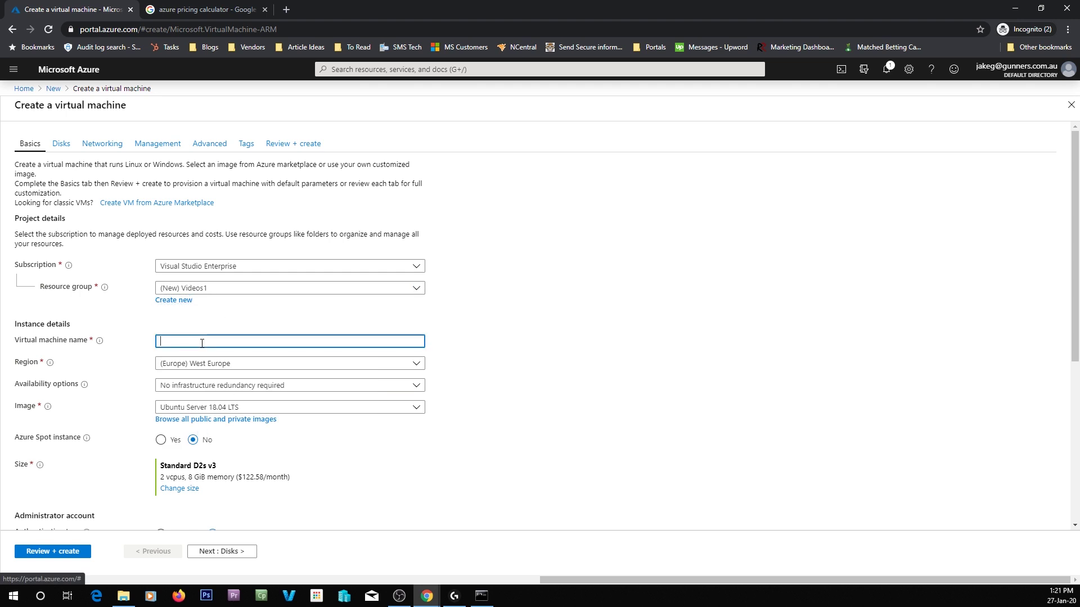
{"action": "type", "text": "AUSA-"}
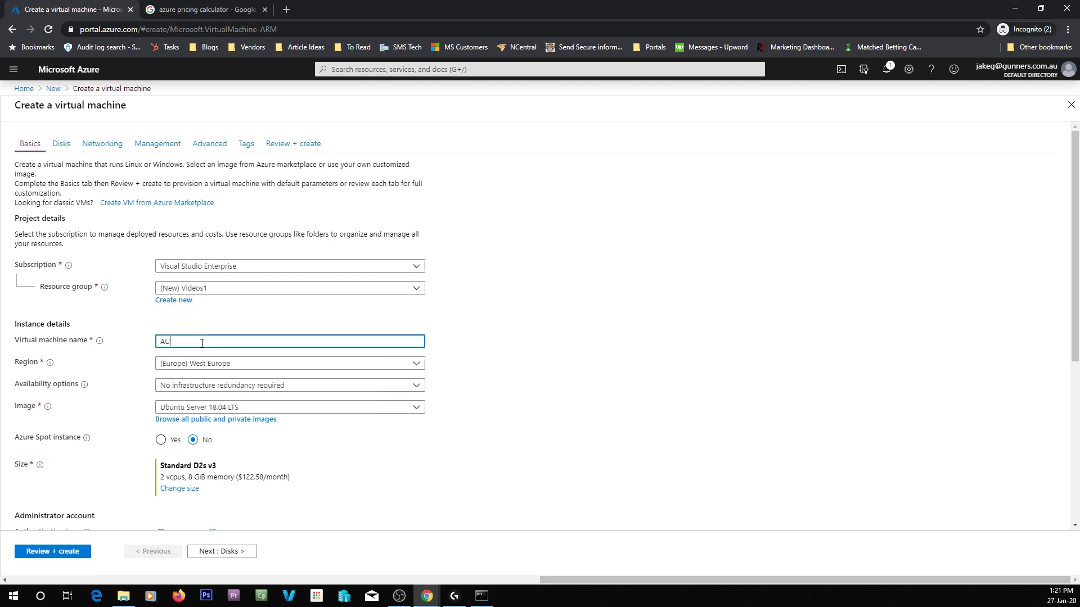
{"action": "key", "text": "BackSpace"}
{"action": "key", "text": "BackSpace"}
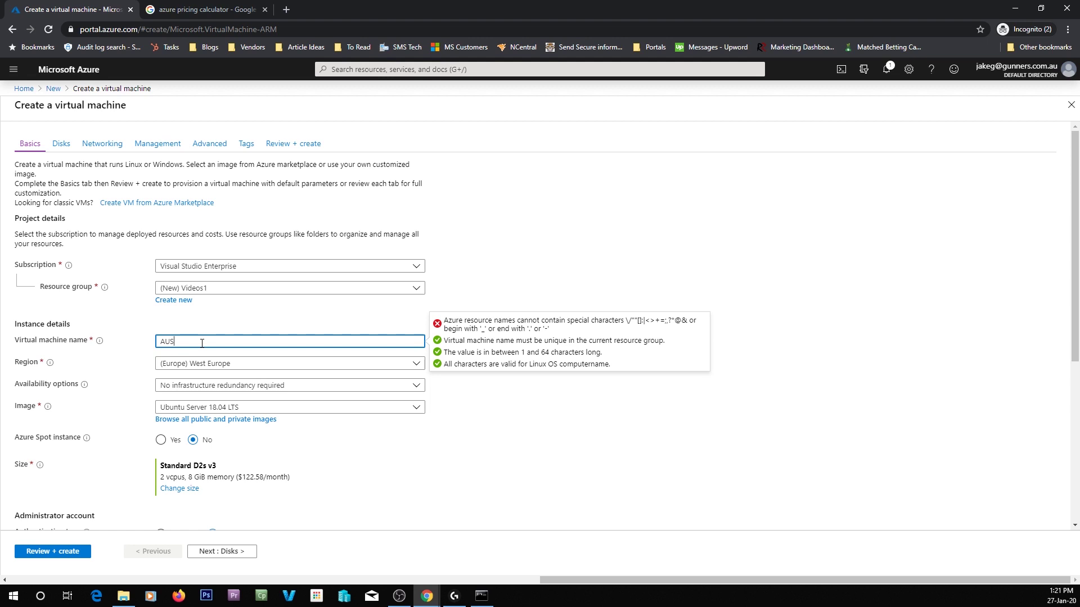
{"action": "type", "text": "-VM_"}
{"action": "key", "text": "BackSpace"}
{"action": "type", "text": "-SVR2019-01"}
- Set the region to (Asia Pacific) Australia Southeast and the image to Windows Server 2019 Datacenter
{"action": "left_click", "coordinate": [243, 364]}
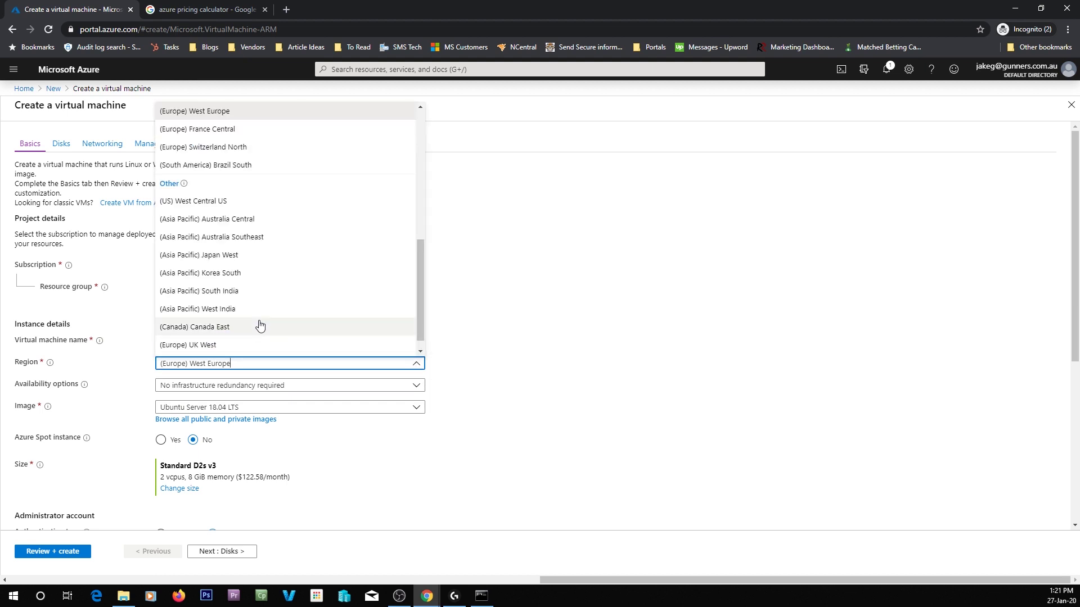
{"action": "left_click", "coordinate": [249, 237]}
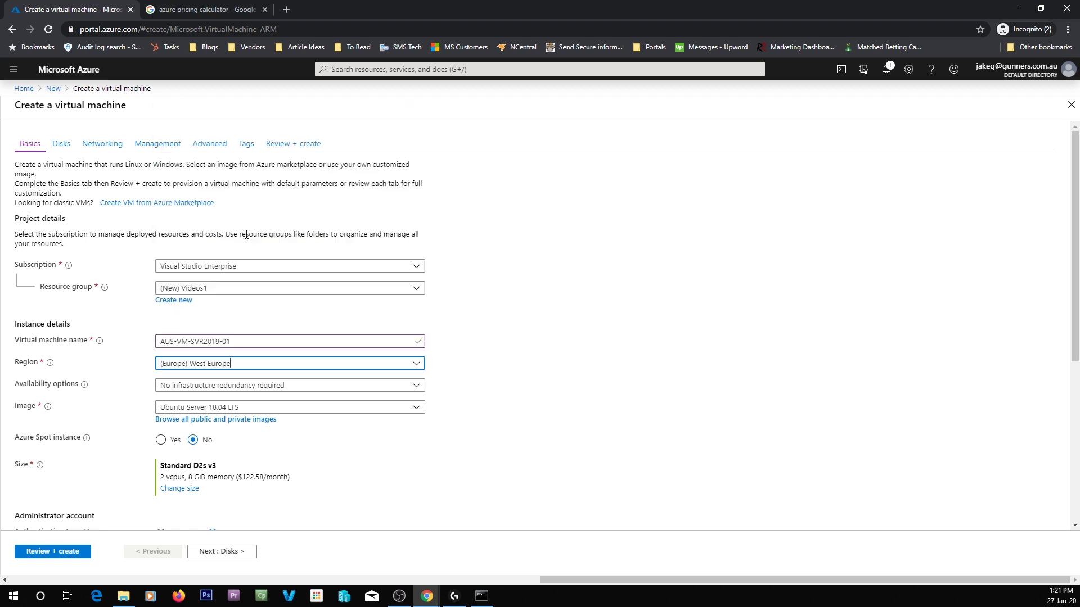
{"action": "left_click", "coordinate": [272, 392]}
{"action": "left_click", "coordinate": [309, 388]}
{"action": "left_click", "coordinate": [287, 409]}
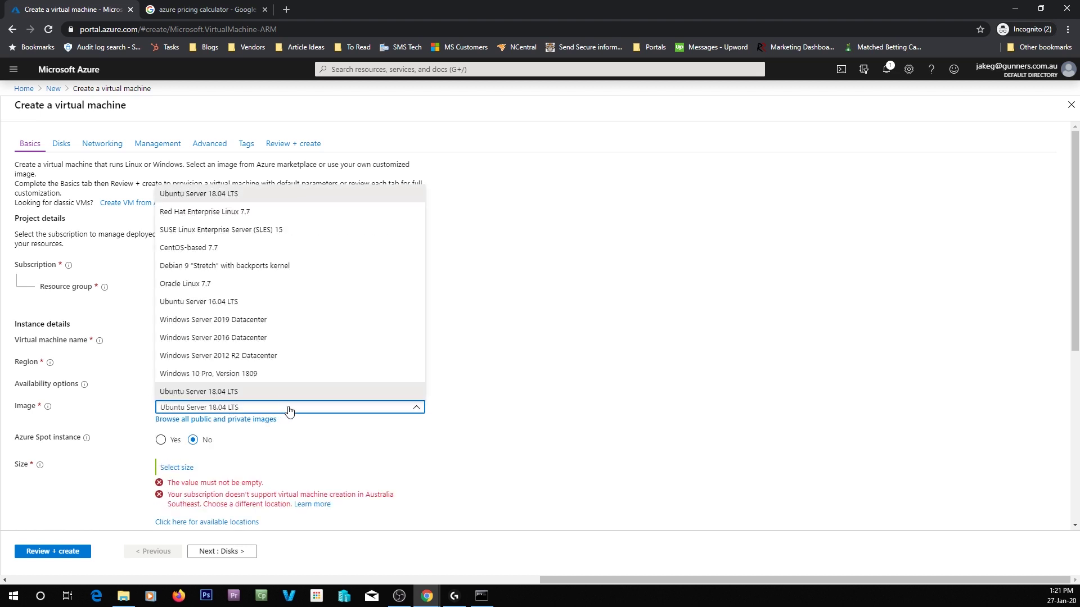
{"action": "left_click", "coordinate": [214, 321]}
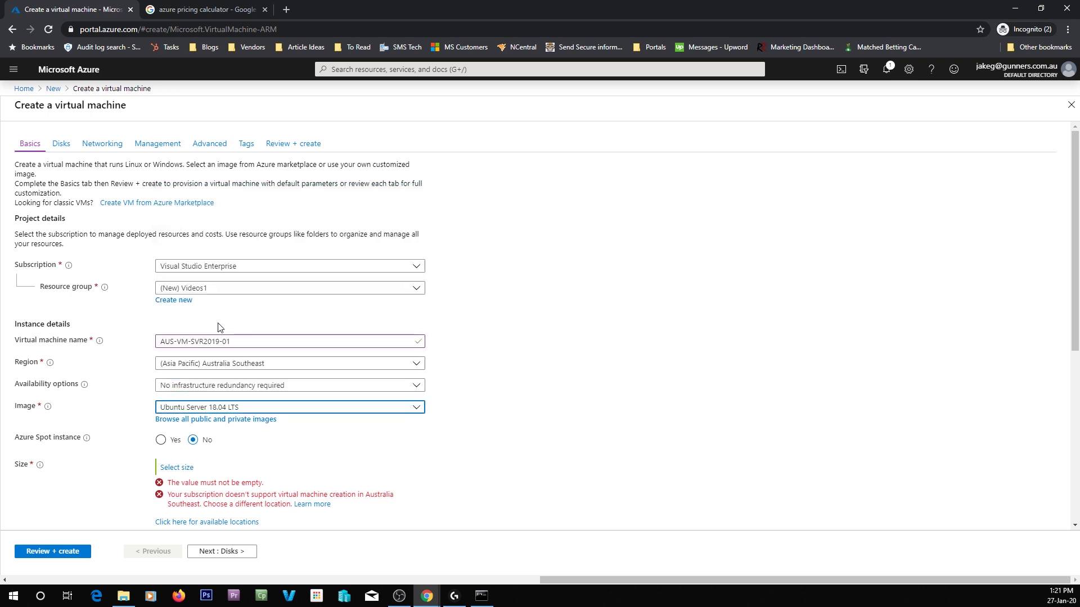
{"action": "left_click", "coordinate": [472, 439]}
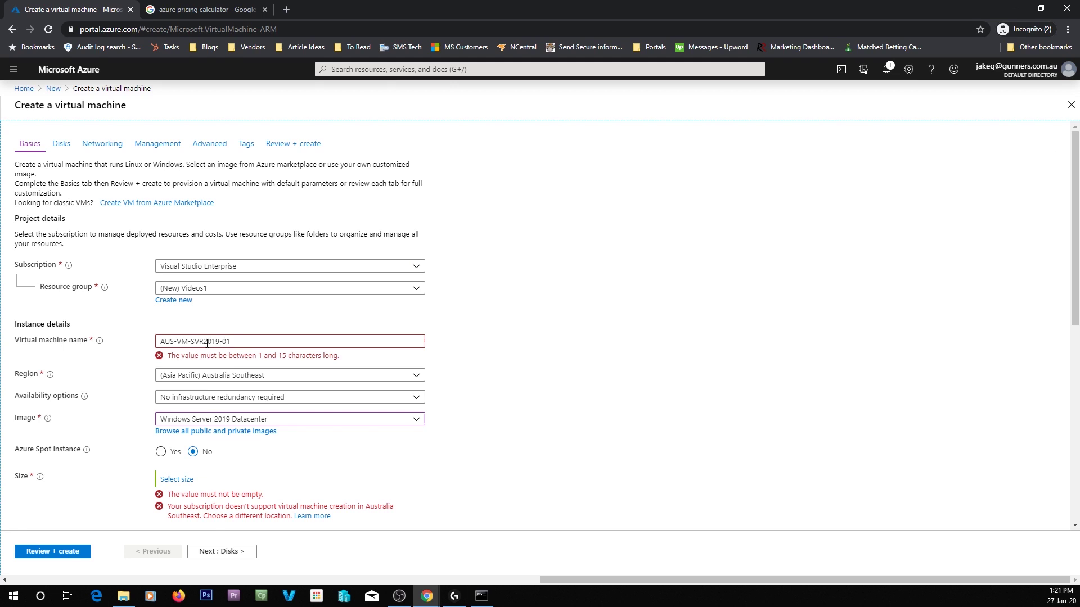
- Shorten the virtual machine name to AUSVM-SVR-1901
{"action": "left_click", "coordinate": [228, 341]}
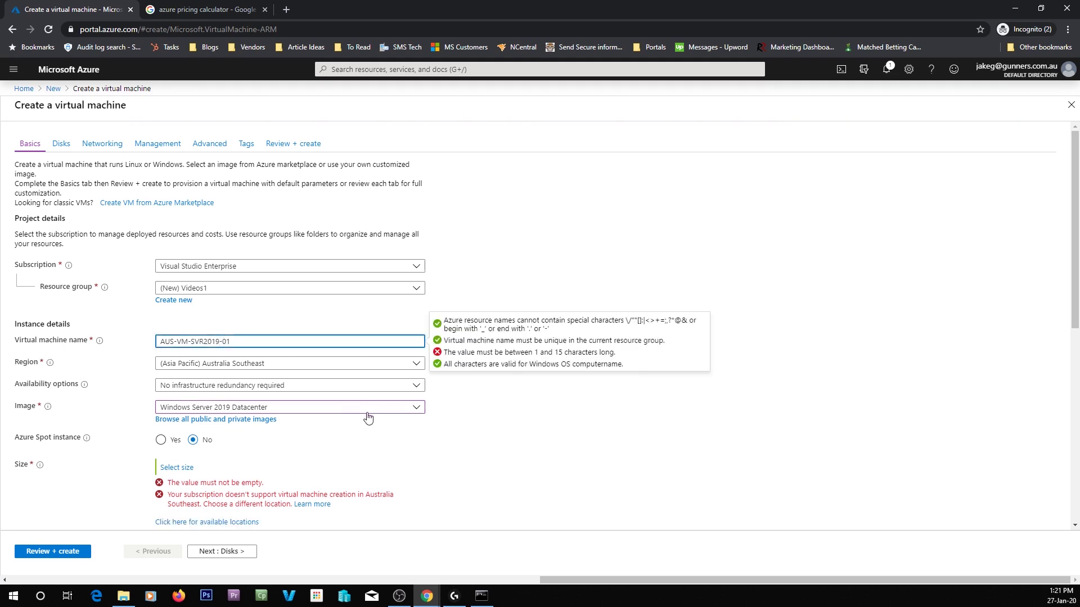
{"action": "key", "text": "Tab"}
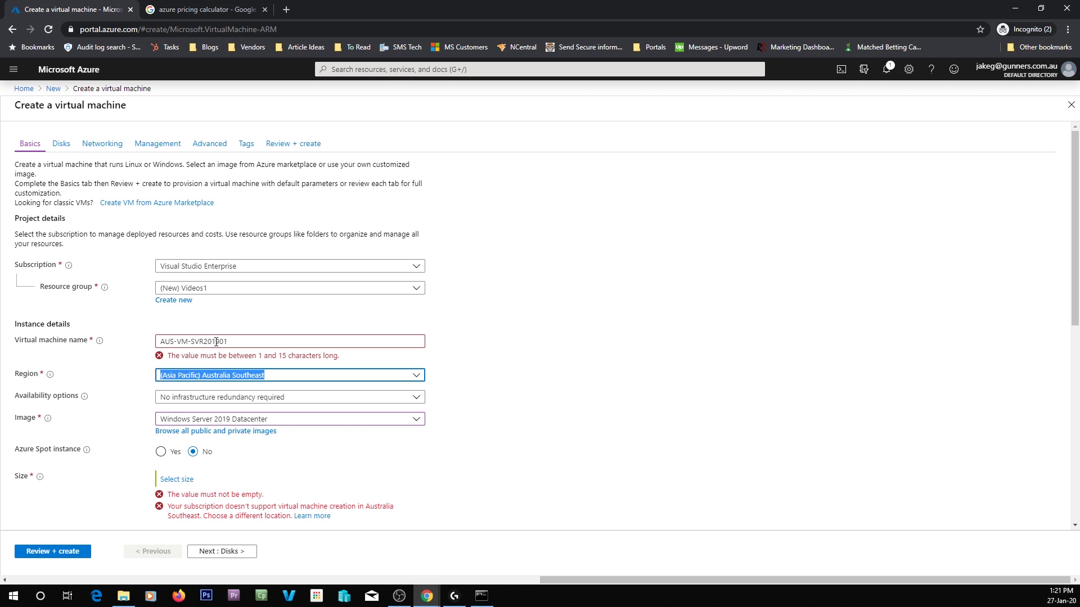
{"action": "left_click", "coordinate": [195, 342]}
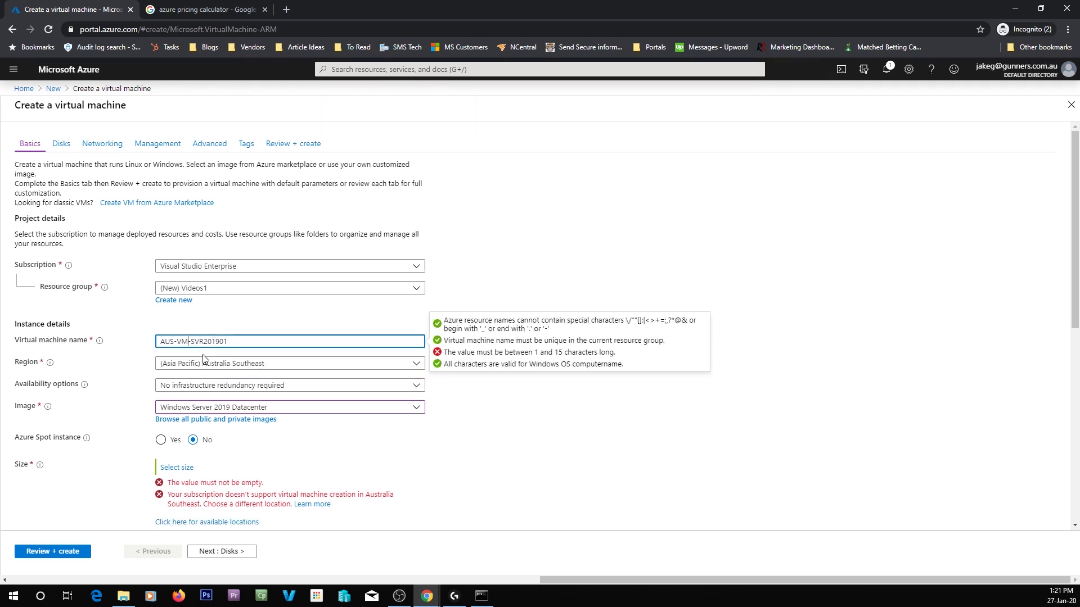
{"action": "key", "text": "BackSpace"}
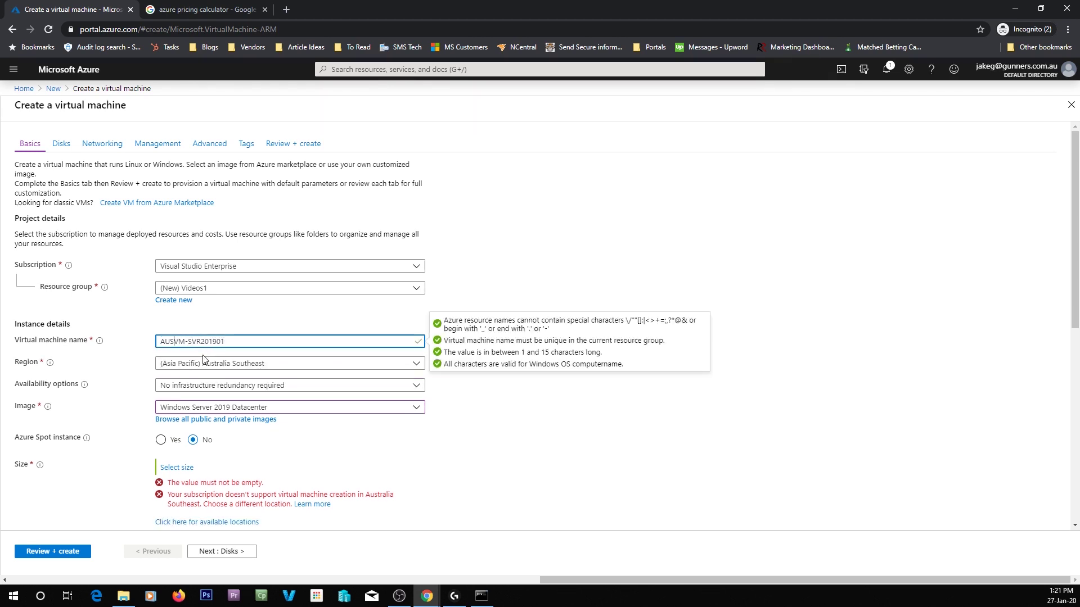
{"action": "left_click", "coordinate": [230, 346]}
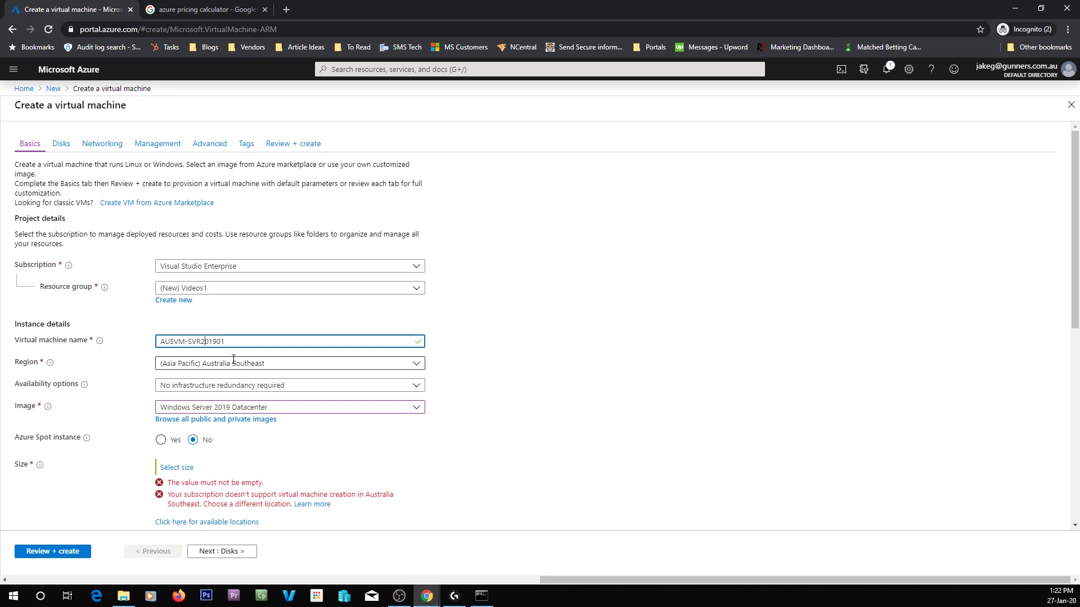
{"action": "key", "text": "BackSpace"}
{"action": "type", "text": "-"}
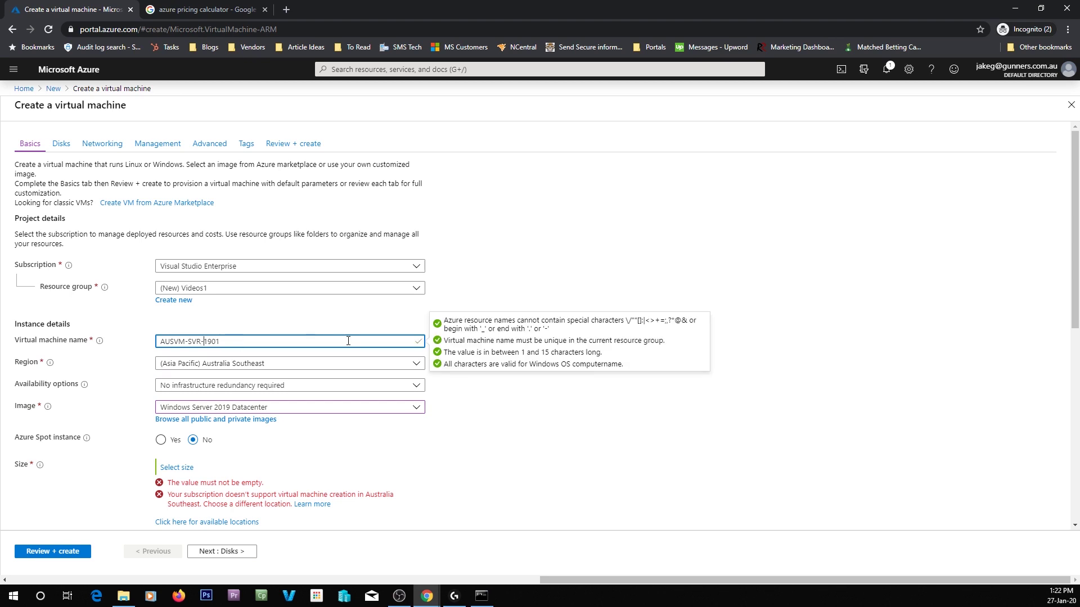
{"action": "left_click", "coordinate": [467, 467]}
{"action": "left_click", "coordinate": [239, 338]}
{"action": "left_click", "coordinate": [352, 440]}
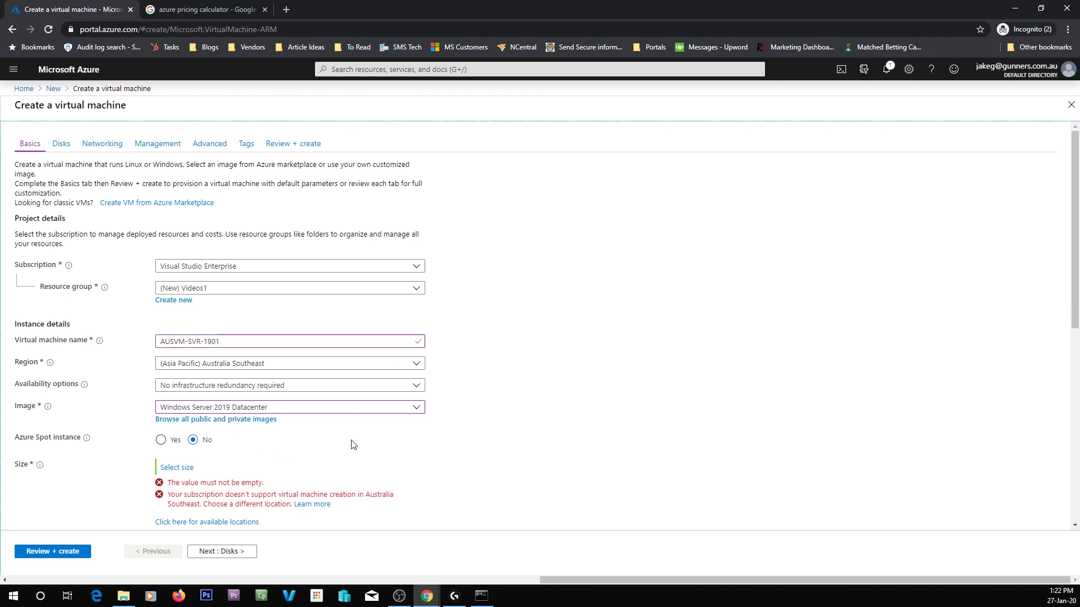
- Try to select a size for the virtual machine and review the messages under the size setting
{"action": "scroll", "coordinate": [352, 441], "scroll_direction": "down", "scroll_amount": 4}
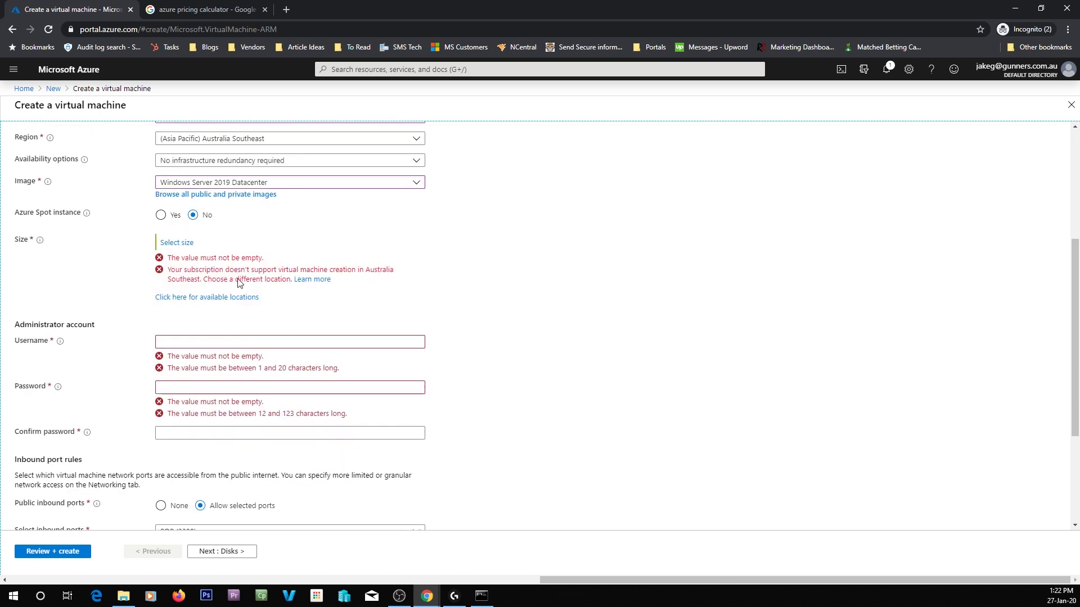
{"action": "left_click", "coordinate": [183, 247]}
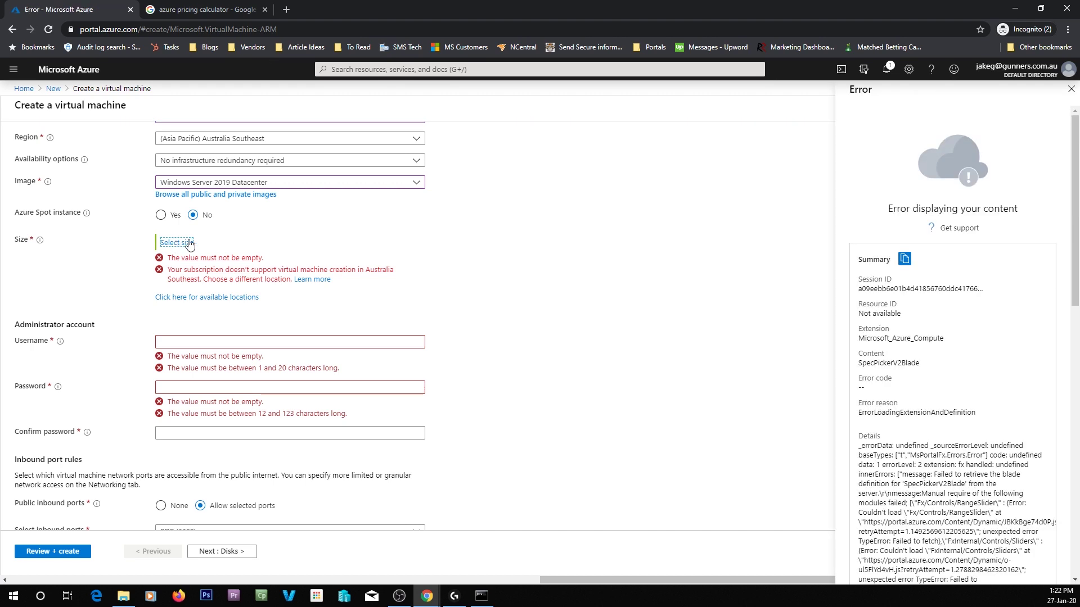
{"action": "left_click", "coordinate": [191, 271]}
{"action": "left_click_drag", "start_coordinate": [176, 274], "coordinate": [262, 272]}
- Change the virtual machine's region to (US) West Central US
{"action": "scroll", "coordinate": [341, 248], "scroll_direction": "up", "scroll_amount": 2}
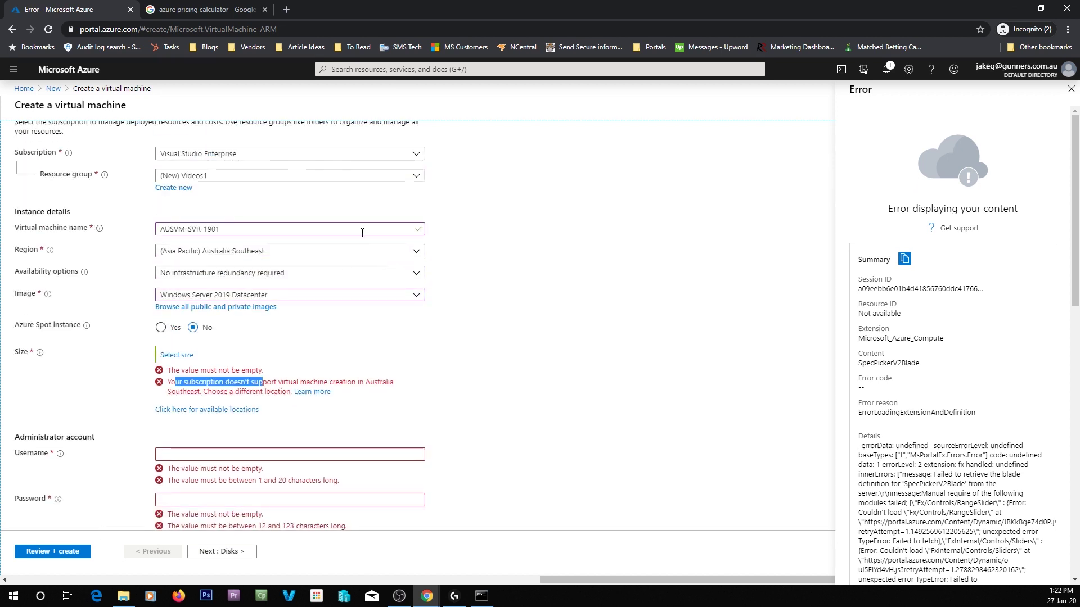
{"action": "left_click", "coordinate": [355, 251]}
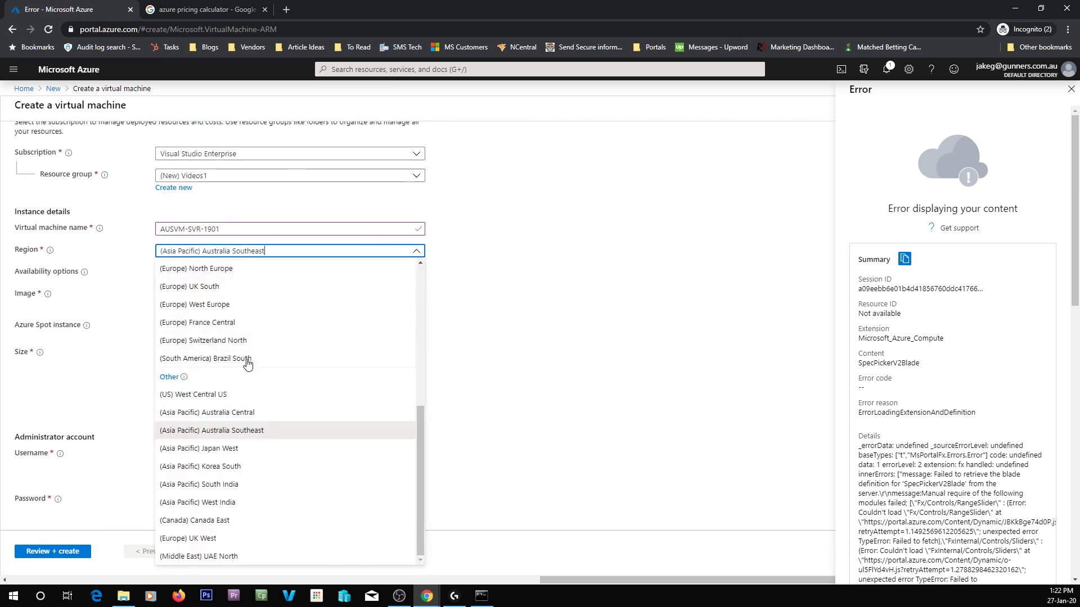
{"action": "left_click", "coordinate": [223, 394]}
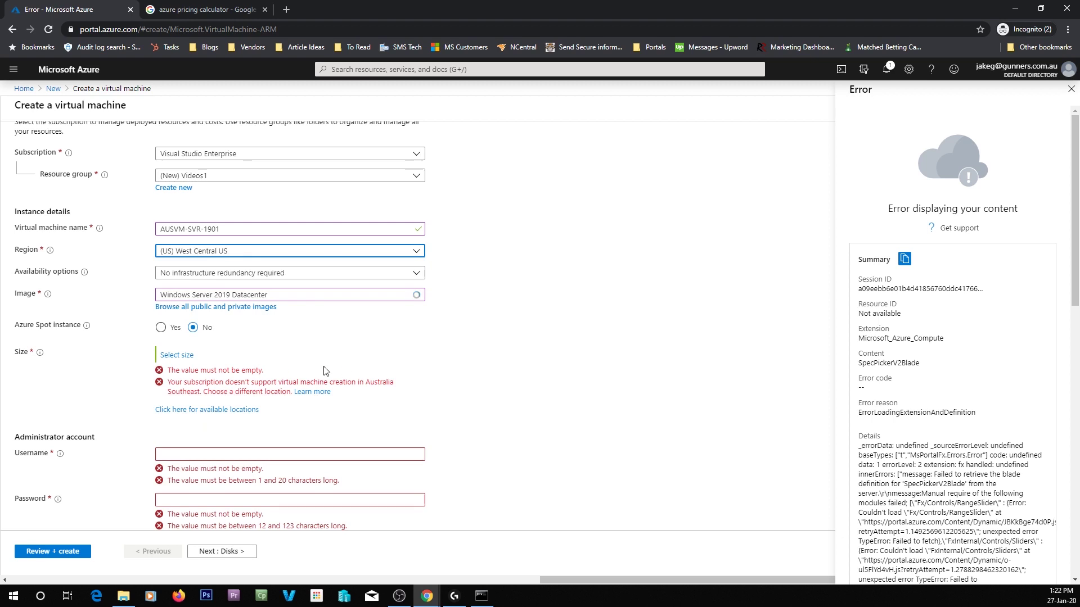
{"action": "left_click", "coordinate": [176, 355]}
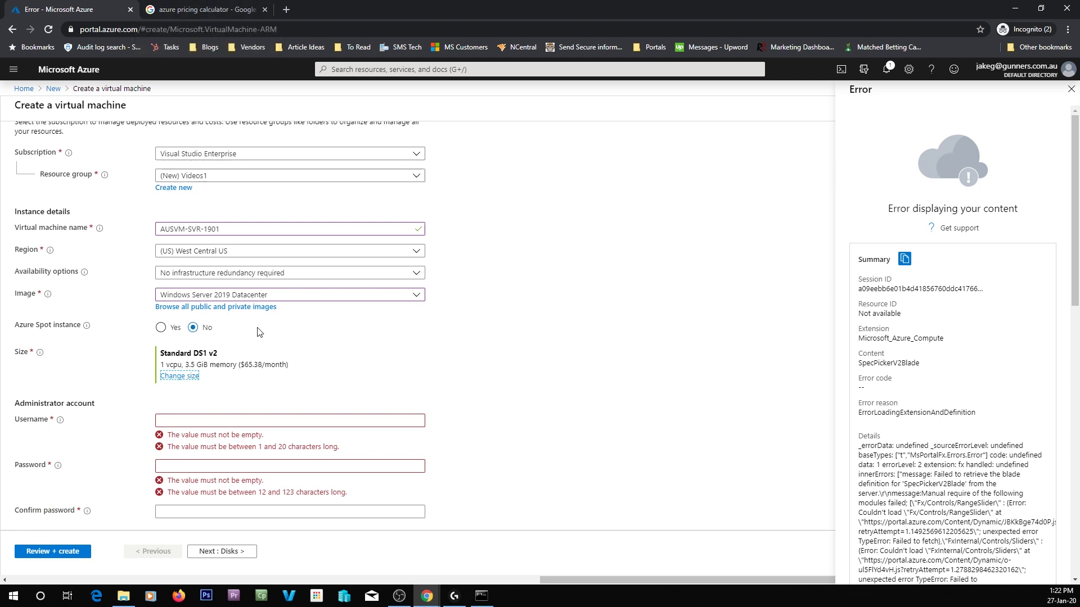
- Open Microsoft's Azure Pricing calculator from the search results, and return to the virtual machine form
{"action": "left_click", "coordinate": [195, 10]}
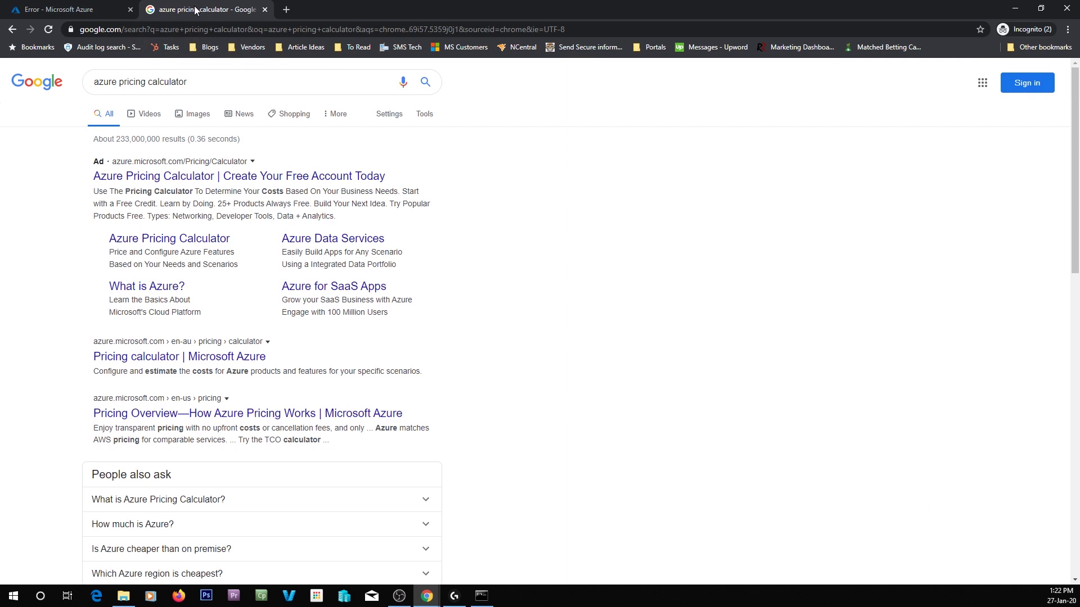
{"action": "left_click", "coordinate": [163, 359]}
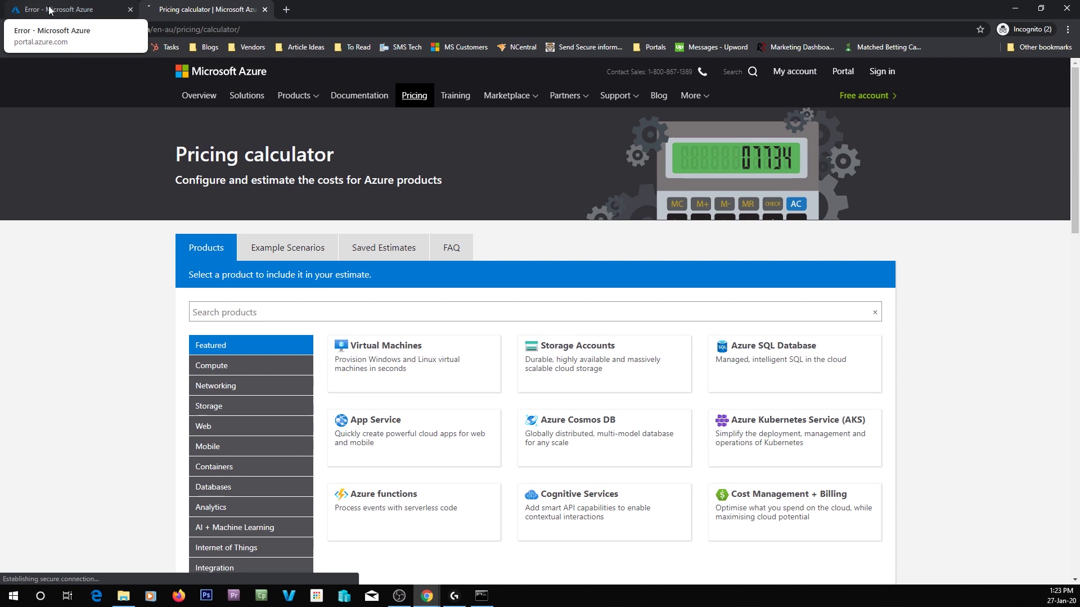
{"action": "left_click", "coordinate": [50, 9]}
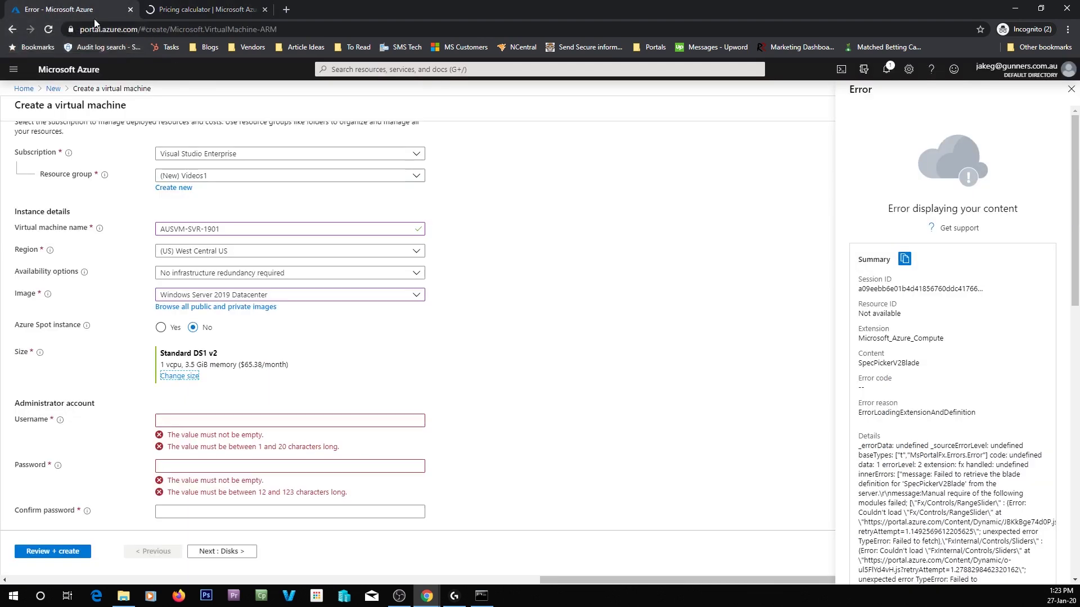
- Enter the username for the virtual machine's administrator account
{"action": "scroll", "coordinate": [644, 275], "scroll_direction": "down", "scroll_amount": 3}
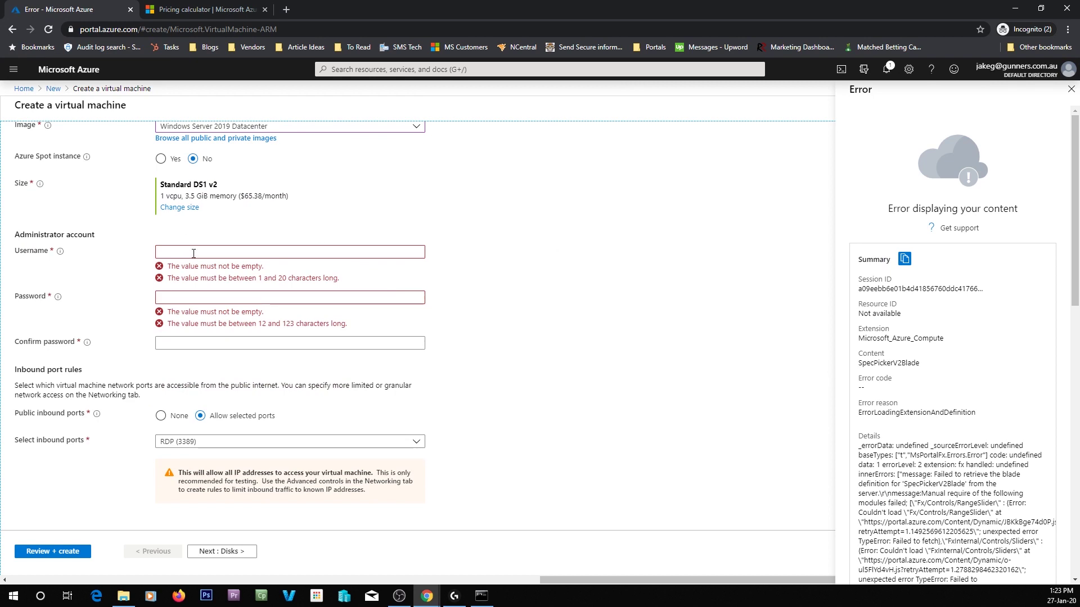
{"action": "left_click", "coordinate": [393, 252]}
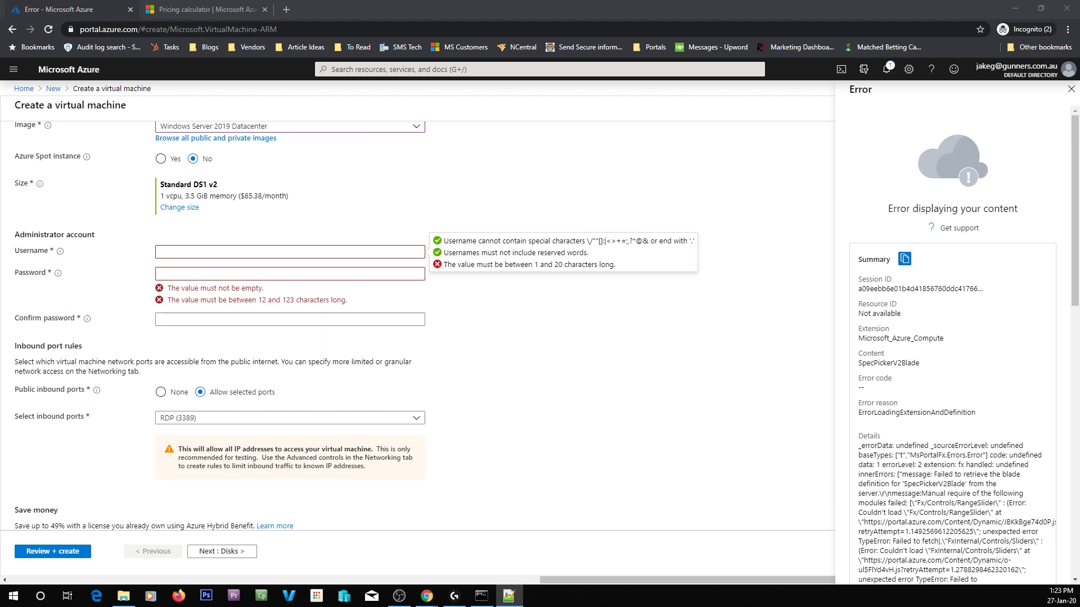
{"action": "left_click", "coordinate": [251, 256]}
{"action": "type", "text": "heresjakenad"}
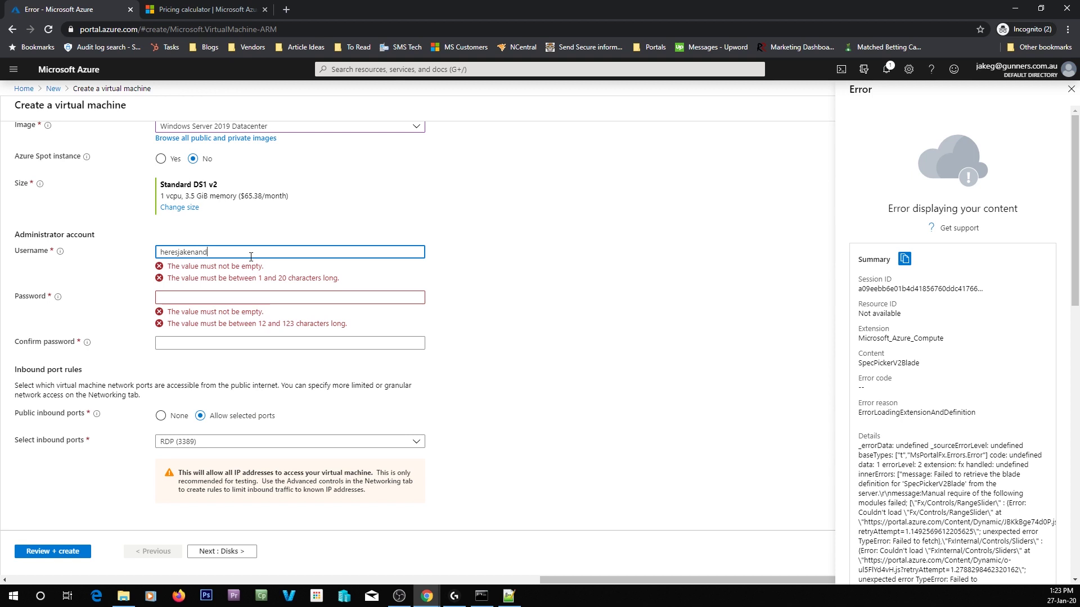
- Finish the administrator account by completing its username, then entering and confirming the account password
{"action": "type", "text": "min"}
{"action": "key", "text": "Tab"}
{"action": "key", "text": "ctrl+v"}
{"action": "key", "text": "Tab"}
{"action": "key", "text": "ctrl+v"}
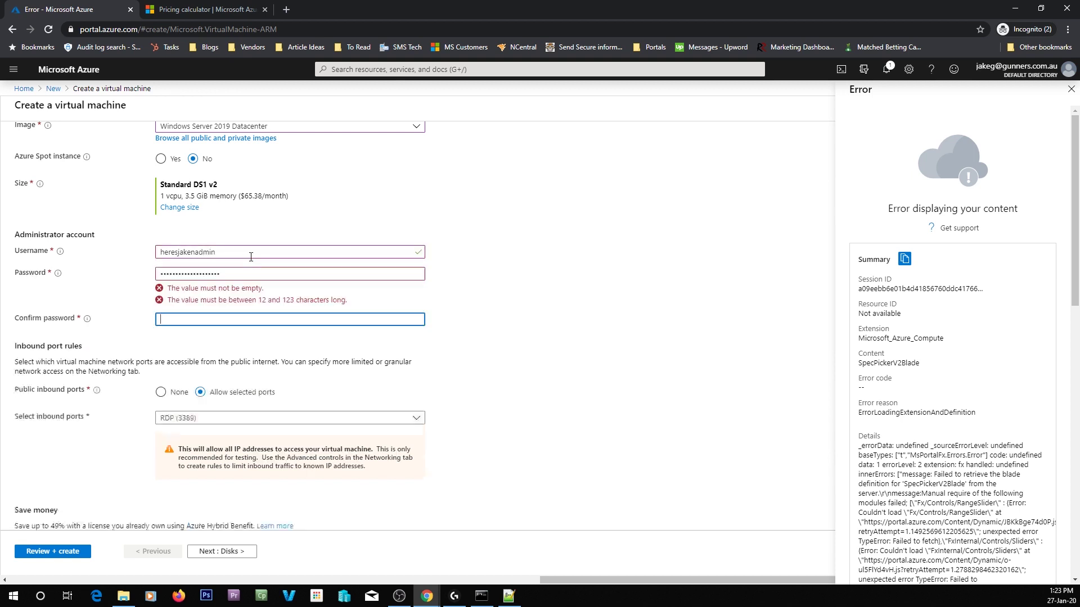
{"action": "key", "text": "Tab"}
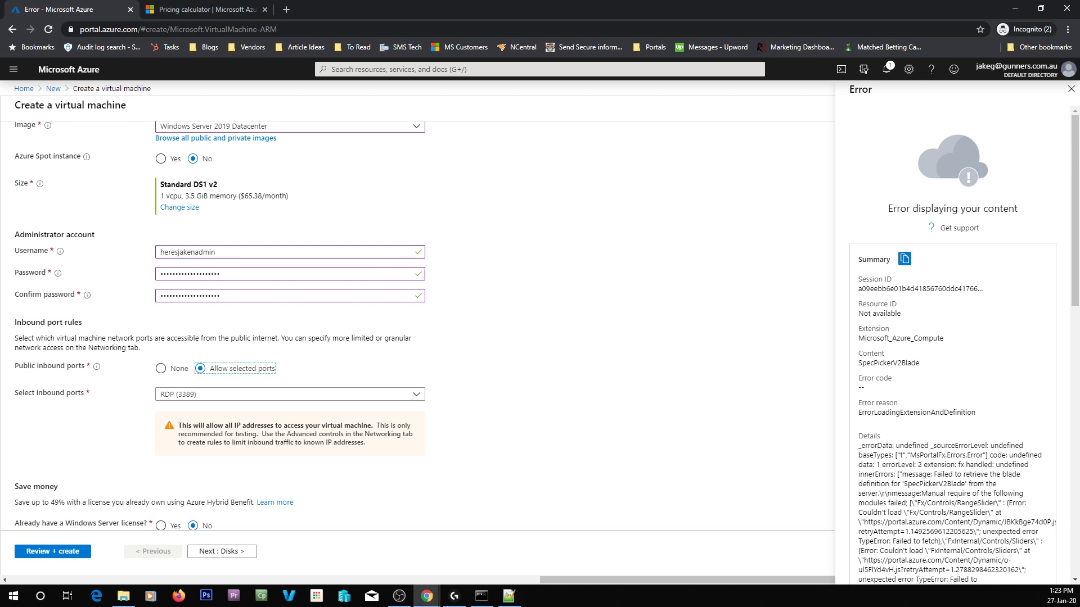
- Try declaring an existing Windows Server license for the virtual machine, and switch the option back to No
{"action": "left_click", "coordinate": [223, 349]}
{"action": "scroll", "coordinate": [81, 348], "scroll_direction": "down", "scroll_amount": 1}
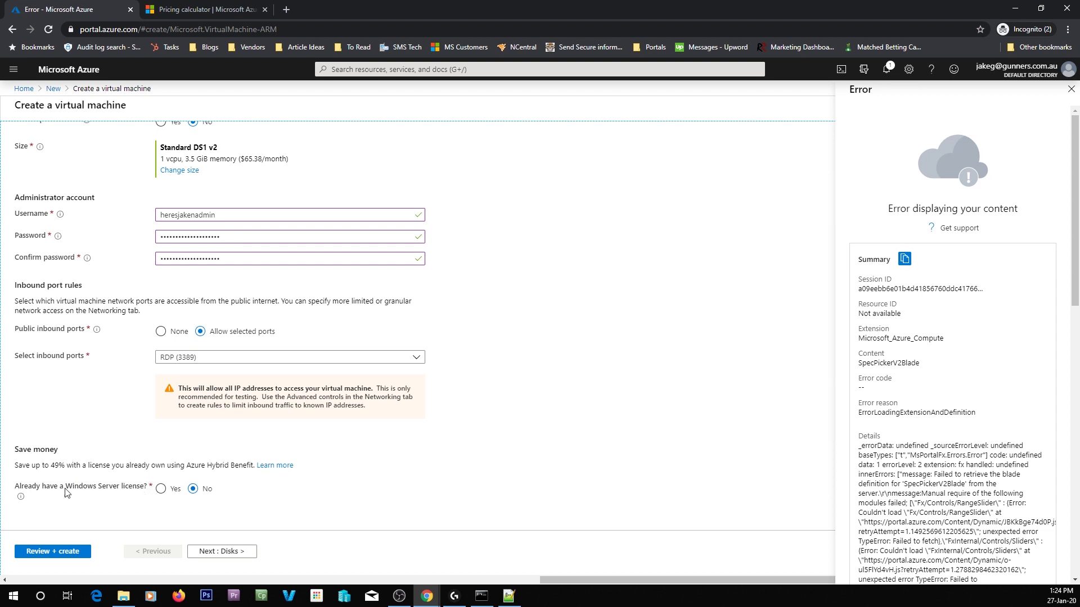
{"action": "left_click", "coordinate": [161, 489]}
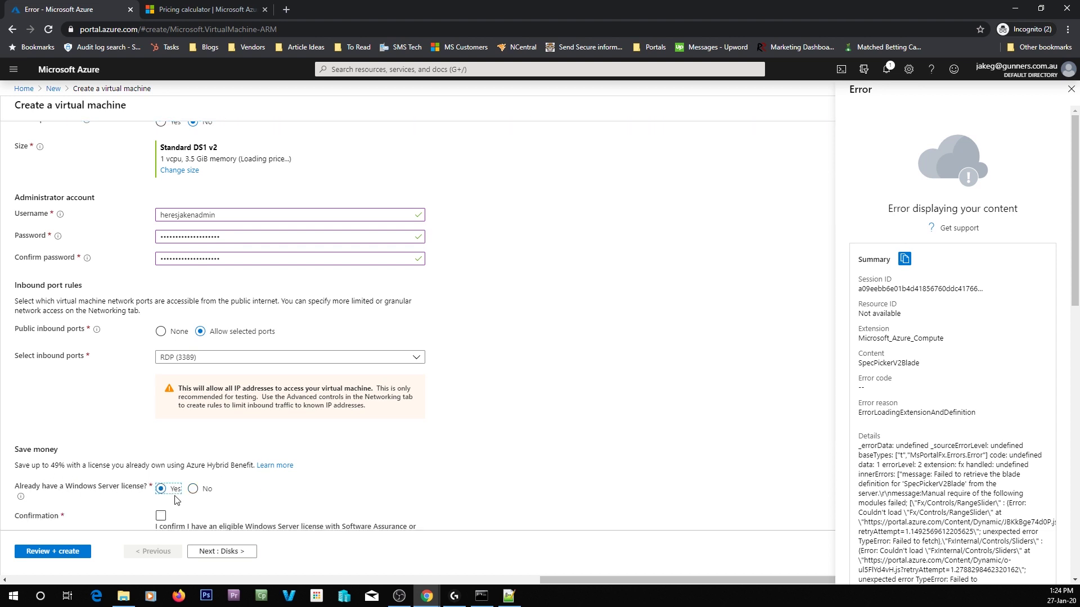
{"action": "scroll", "coordinate": [169, 494], "scroll_direction": "down", "scroll_amount": 1}
{"action": "left_click", "coordinate": [194, 442]}
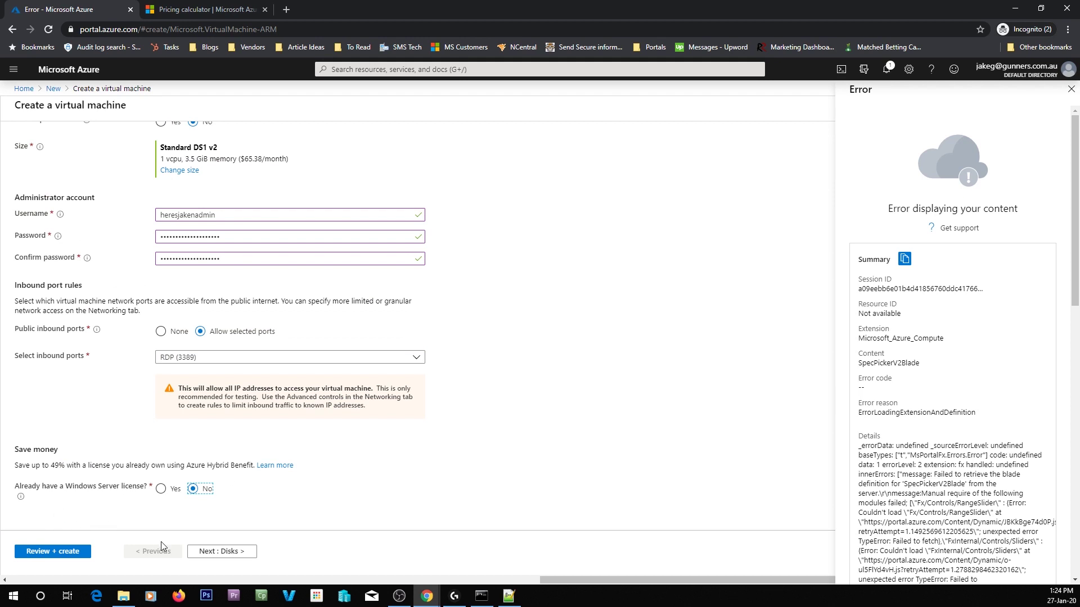
- Continue to the disk settings and set the OS disk type to Standard SSD
{"action": "left_click", "coordinate": [224, 553]}
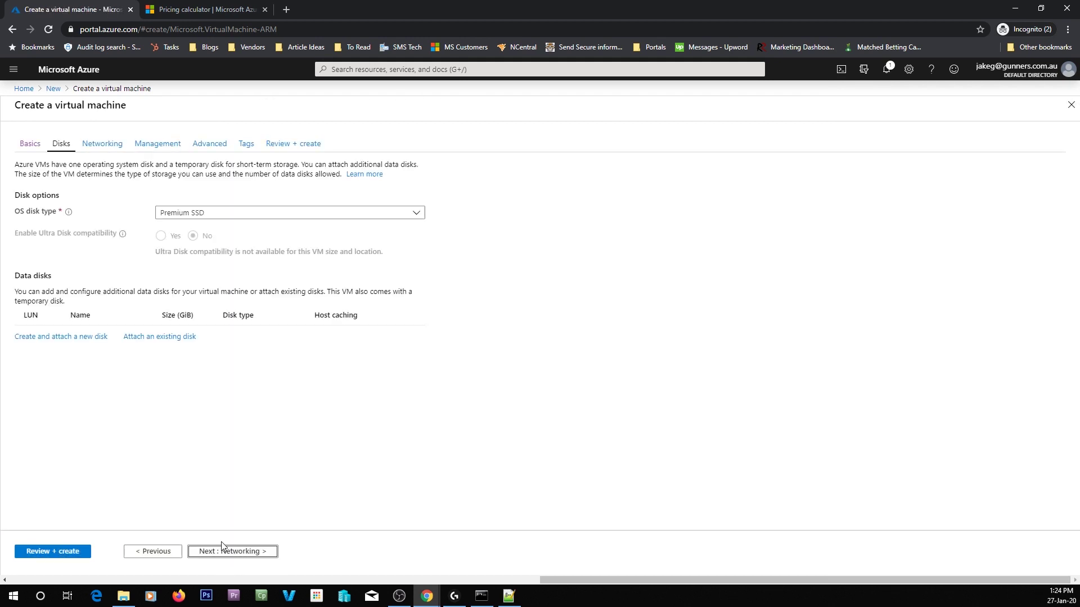
{"action": "left_click", "coordinate": [265, 214]}
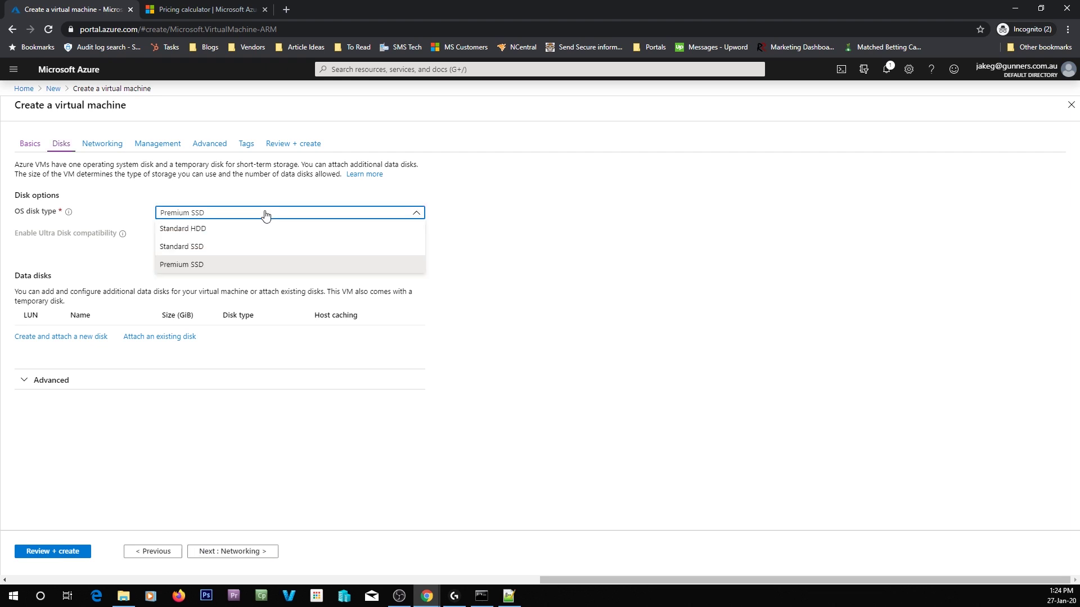
{"action": "left_click", "coordinate": [196, 248]}
{"action": "left_click", "coordinate": [235, 242]}
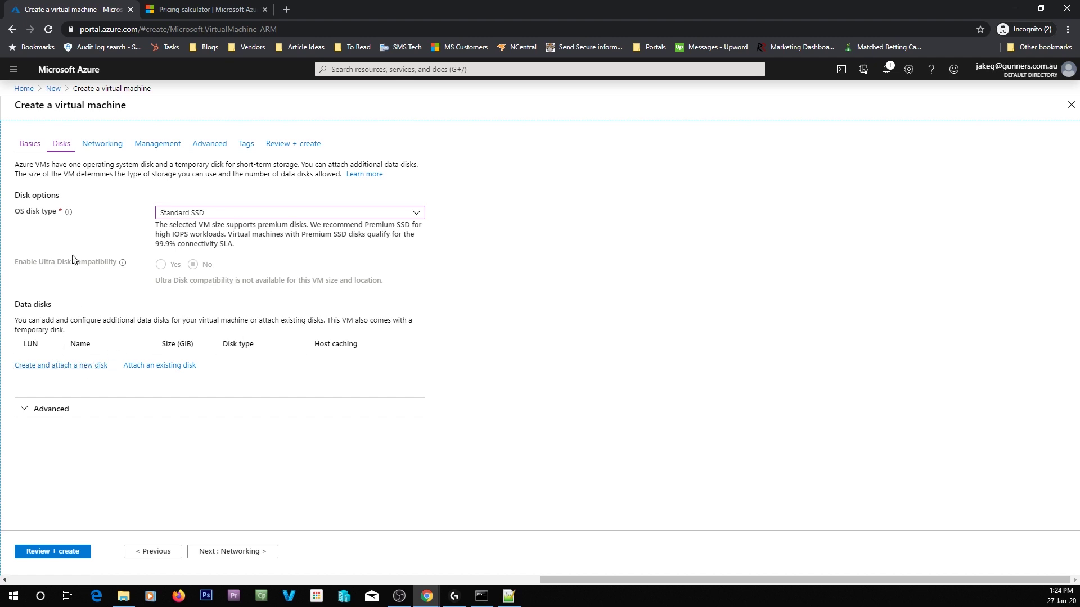
- Expand the advanced disk options to review the managed and ephemeral disk settings, and collapse them again
{"action": "left_click", "coordinate": [35, 414]}
{"action": "scroll", "coordinate": [87, 402], "scroll_direction": "down", "scroll_amount": 1}
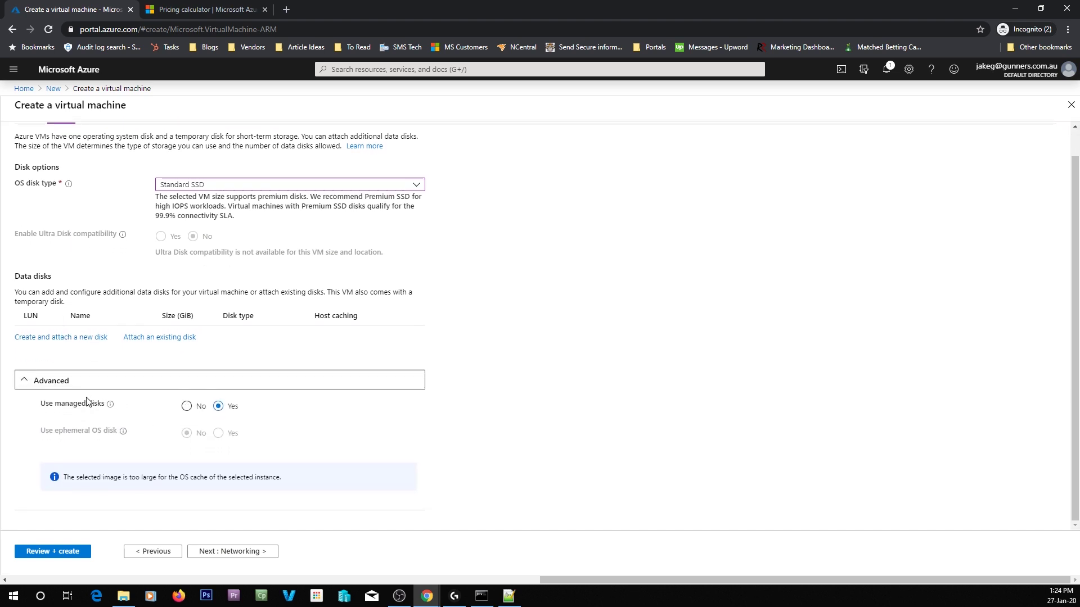
{"action": "left_click", "coordinate": [27, 382]}
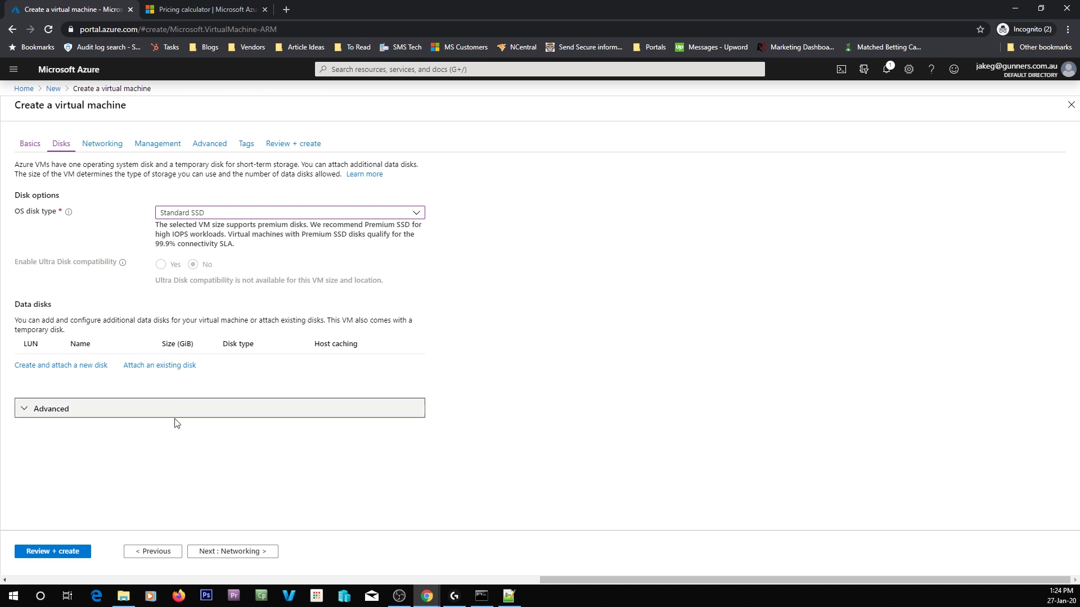
- Continue to the networking settings and review the virtual network, public IP, inbound ports and load balancing options
{"action": "left_click", "coordinate": [243, 553]}
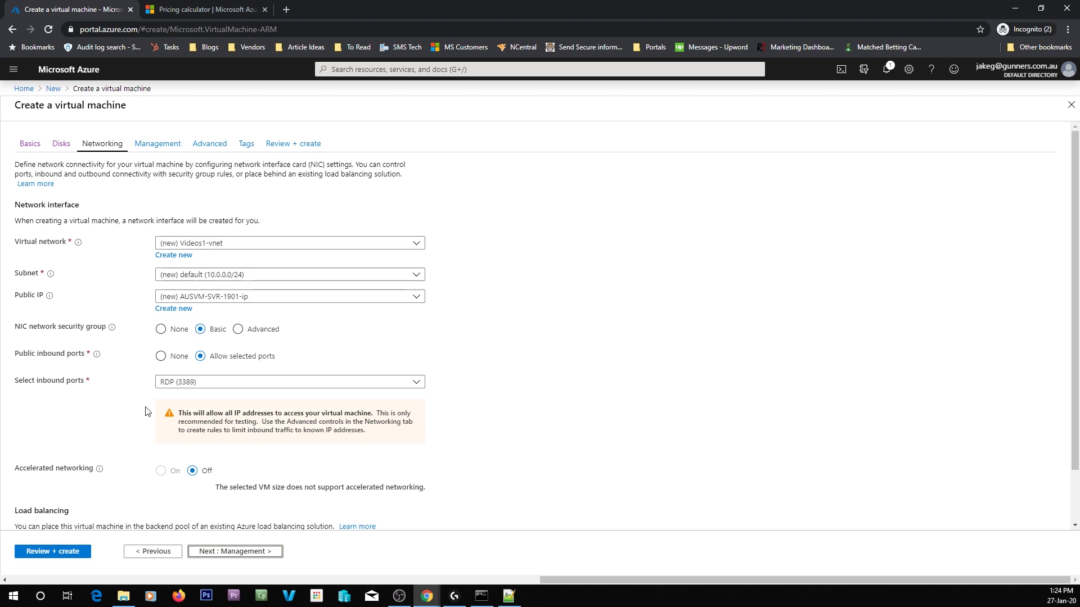
{"action": "scroll", "coordinate": [141, 394], "scroll_direction": "down", "scroll_amount": 1}
{"action": "scroll", "coordinate": [107, 306], "scroll_direction": "up", "scroll_amount": 1}
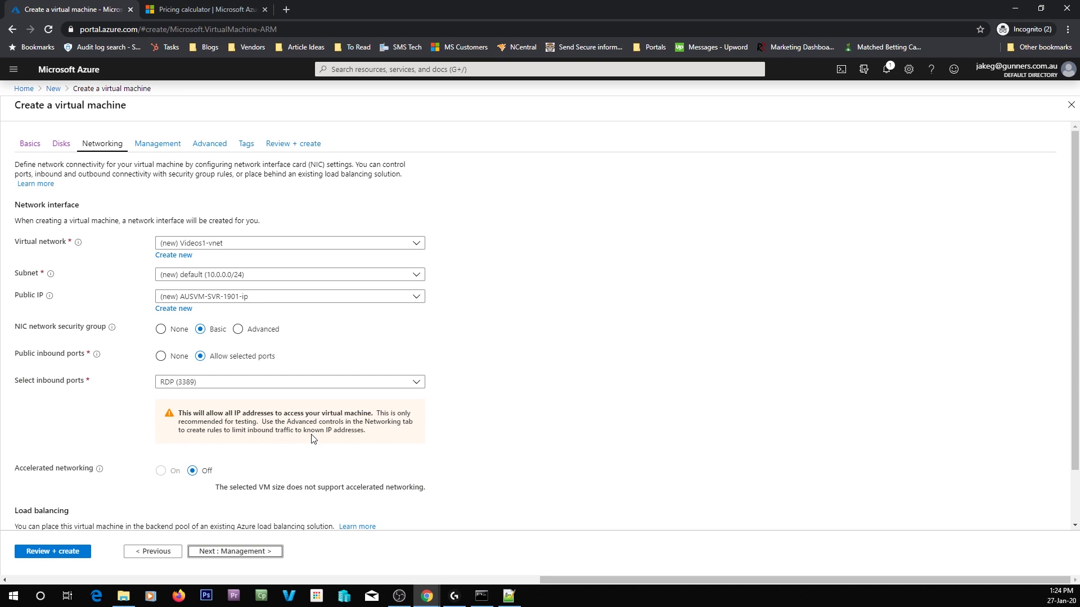
{"action": "scroll", "coordinate": [314, 439], "scroll_direction": "down", "scroll_amount": 1}
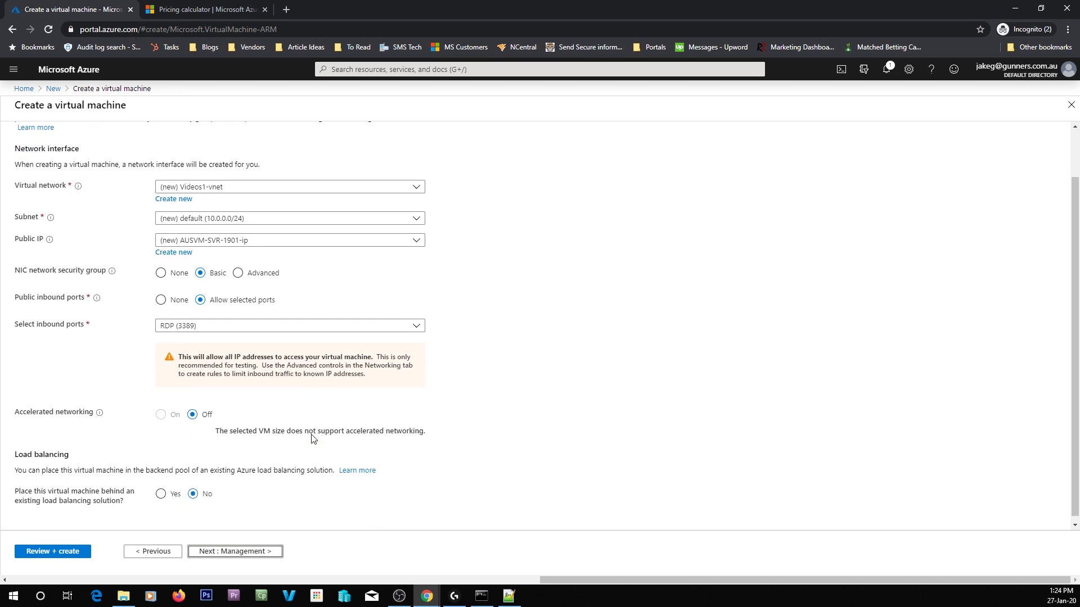
- In the management settings, turn on OS guest diagnostics and turn off auto-shutdown
{"action": "left_click", "coordinate": [234, 552]}
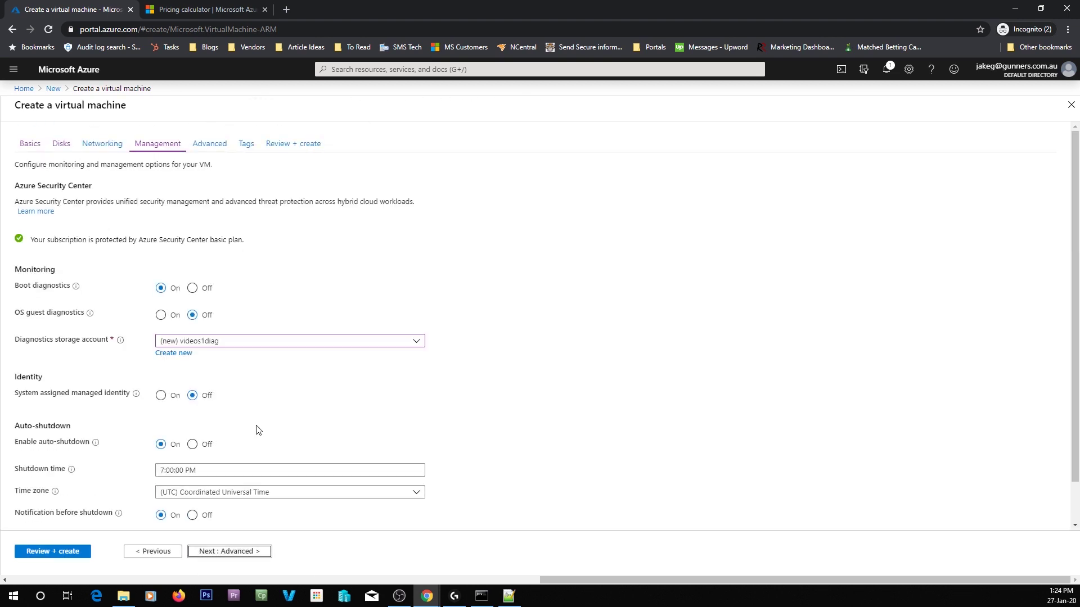
{"action": "scroll", "coordinate": [223, 426], "scroll_direction": "down", "scroll_amount": 1}
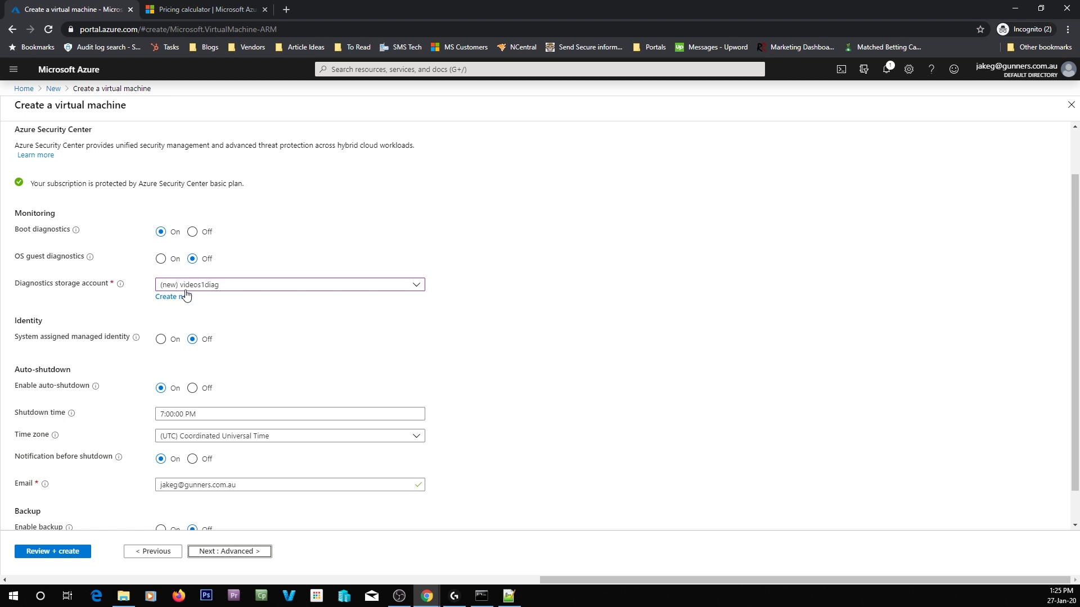
{"action": "left_click", "coordinate": [160, 259]}
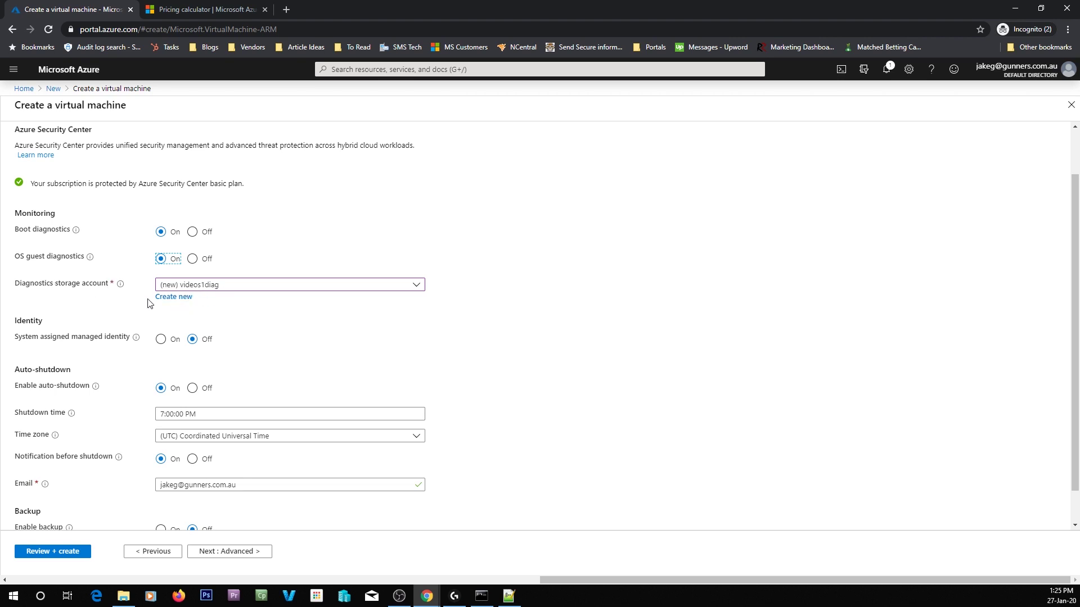
{"action": "scroll", "coordinate": [108, 313], "scroll_direction": "down", "scroll_amount": 1}
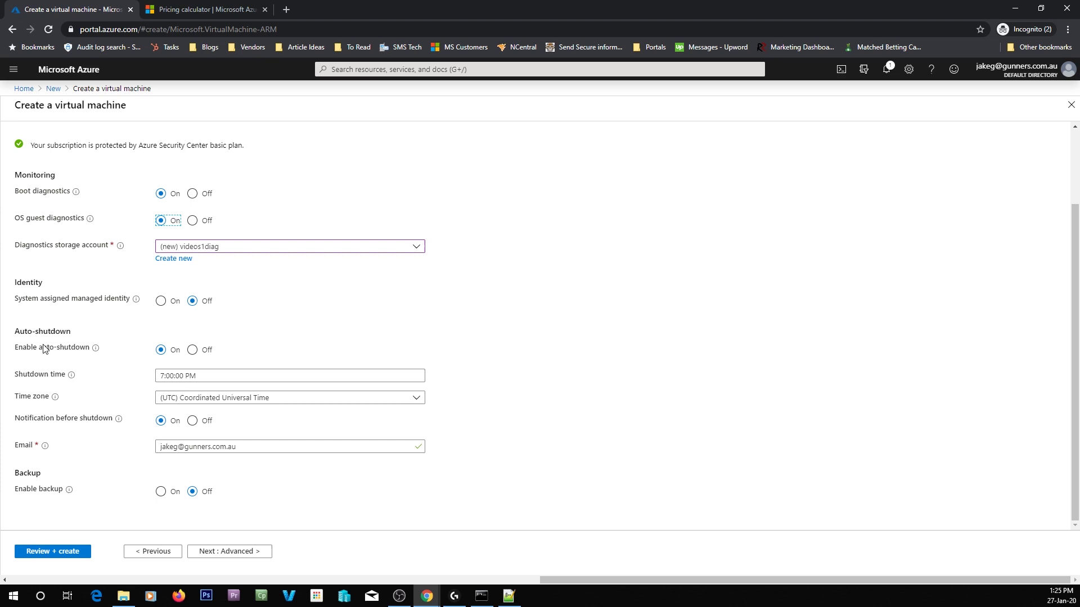
{"action": "left_click", "coordinate": [197, 351]}
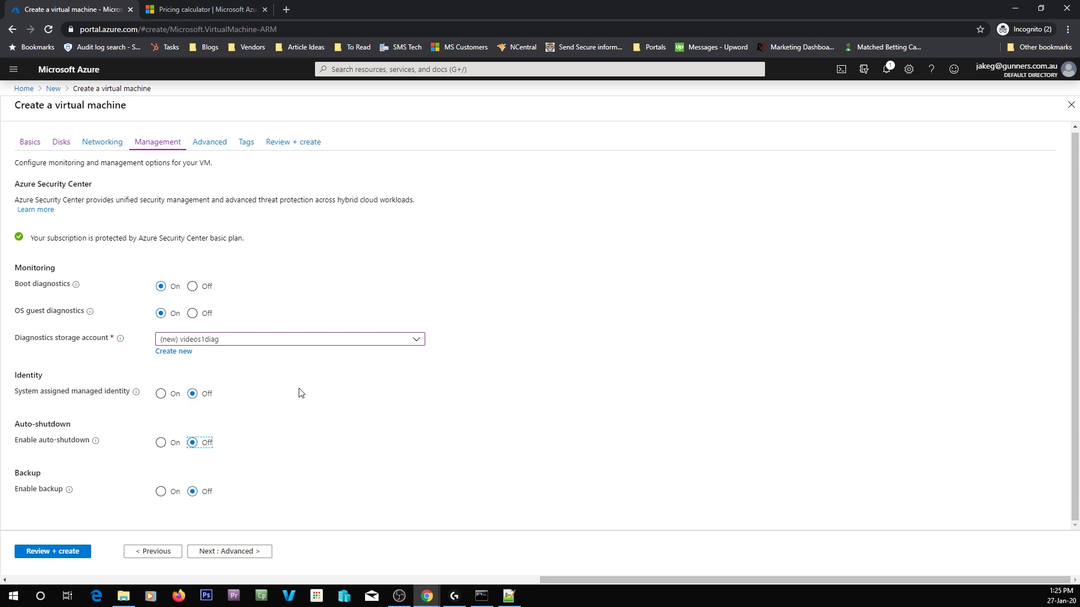
- Continue to the advanced settings, browse the list of installable virtual machine extensions, and close it without selecting one
{"action": "left_click", "coordinate": [242, 553]}
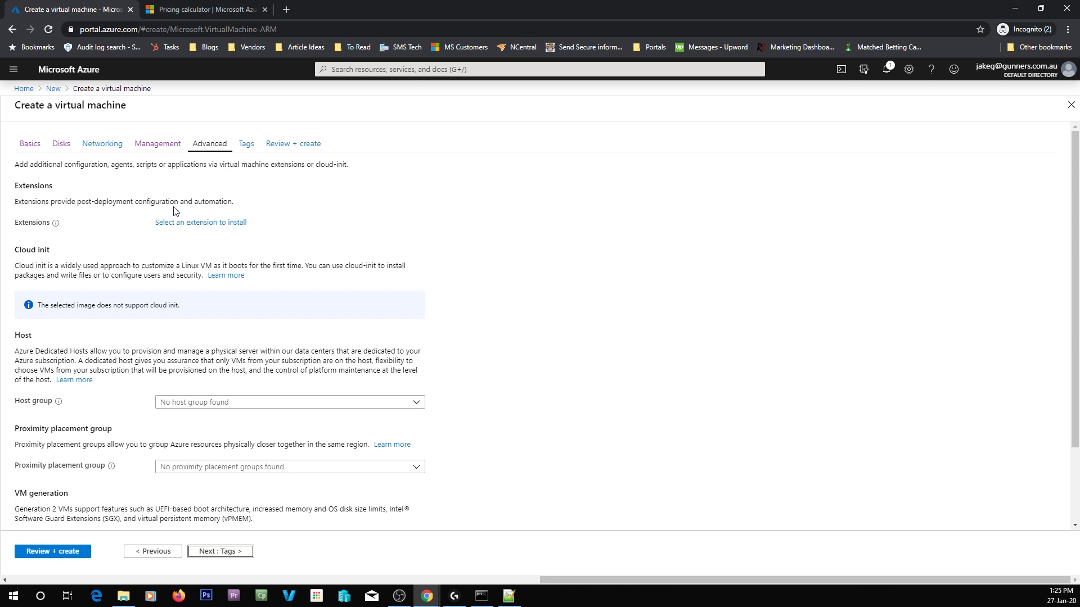
{"action": "left_click", "coordinate": [208, 224]}
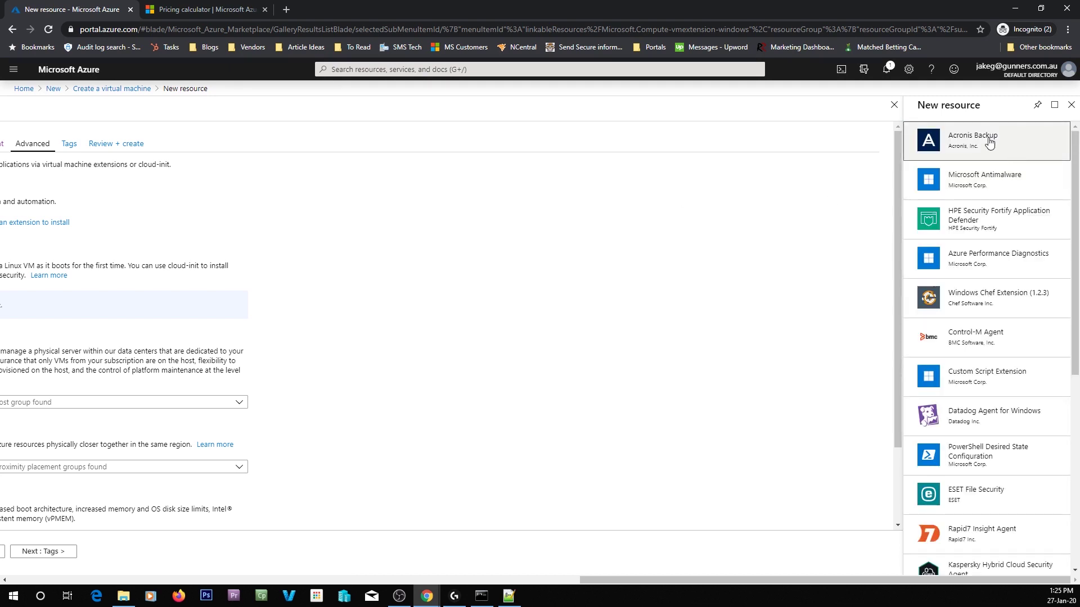
{"action": "scroll", "coordinate": [991, 182], "scroll_direction": "down", "scroll_amount": 1}
{"action": "scroll", "coordinate": [991, 181], "scroll_direction": "down", "scroll_amount": 5}
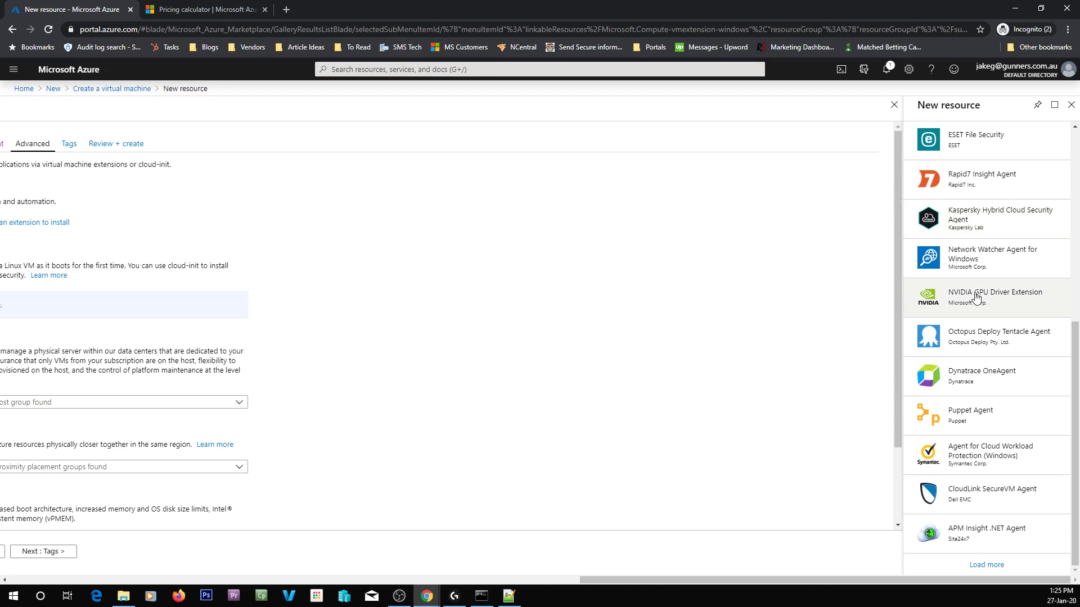
{"action": "scroll", "coordinate": [987, 186], "scroll_direction": "up", "scroll_amount": 7}
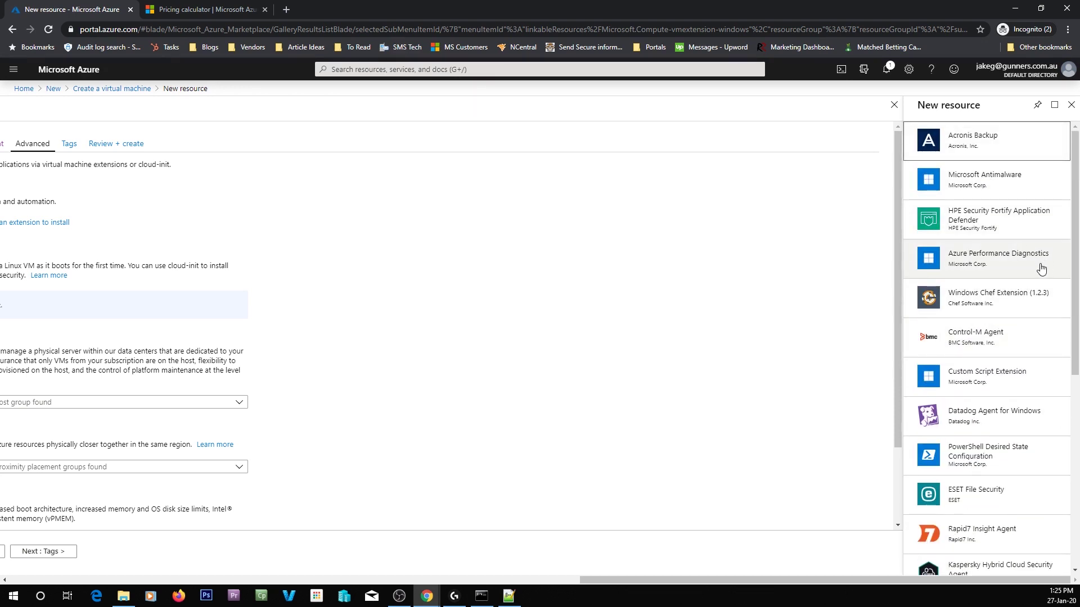
{"action": "scroll", "coordinate": [1037, 286], "scroll_direction": "down", "scroll_amount": 1}
{"action": "scroll", "coordinate": [1038, 287], "scroll_direction": "down", "scroll_amount": 3}
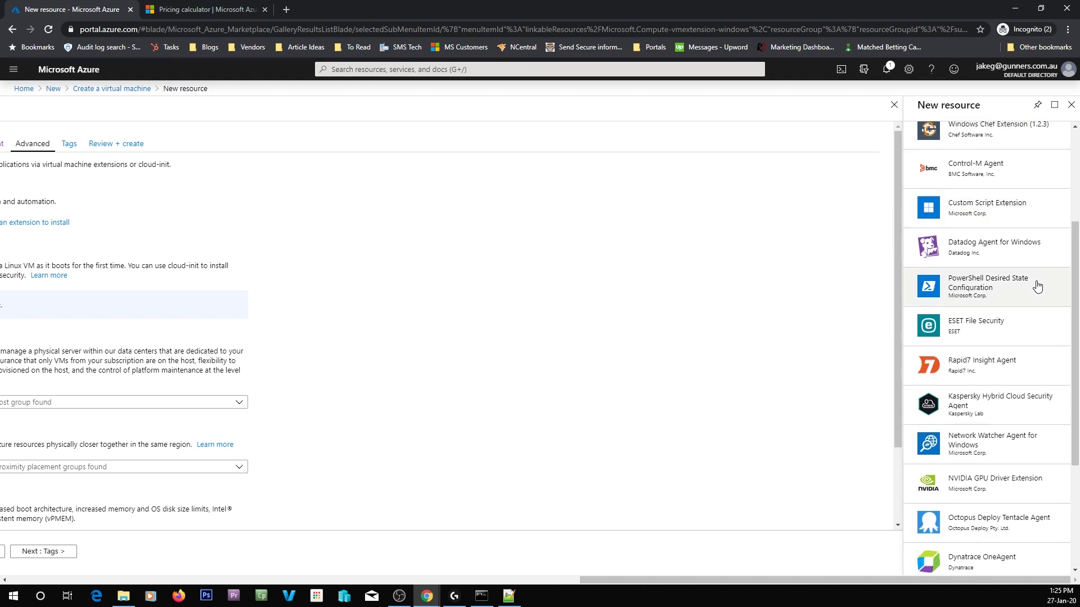
{"action": "scroll", "coordinate": [992, 362], "scroll_direction": "down", "scroll_amount": 1}
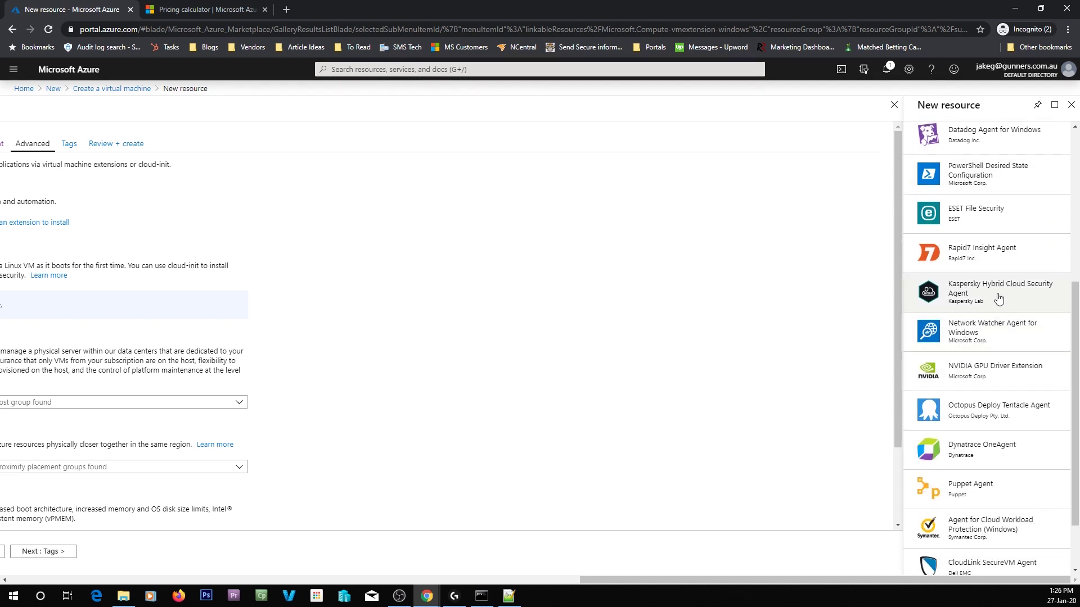
{"action": "left_click", "coordinate": [1070, 106]}
- Keep the remaining advanced settings, leave the tags empty, and proceed to the final review of the virtual machine
{"action": "scroll", "coordinate": [287, 324], "scroll_direction": "down", "scroll_amount": 2}
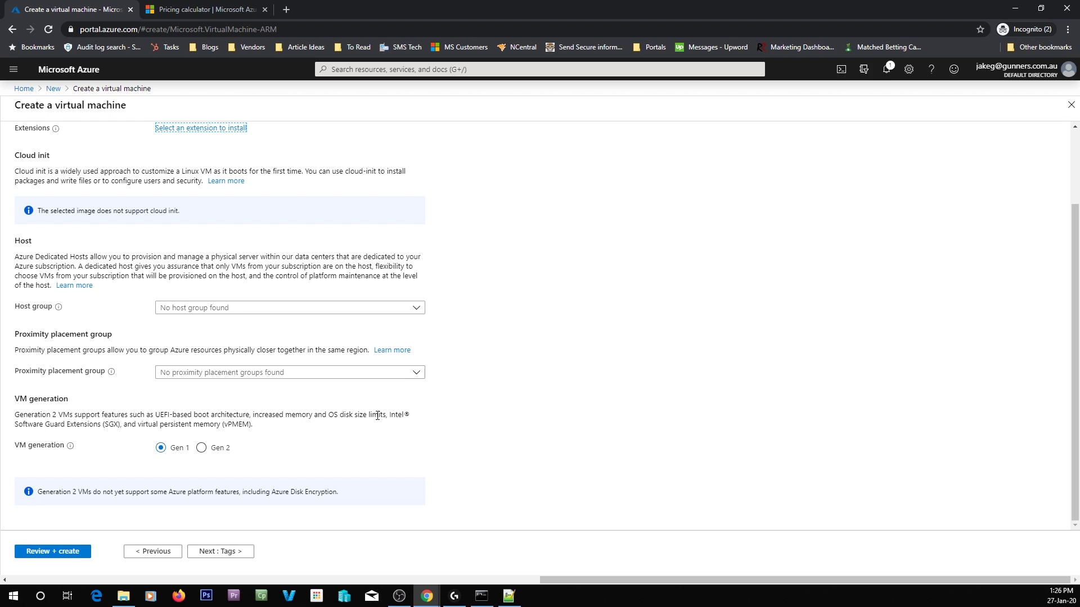
{"action": "left_click", "coordinate": [239, 551]}
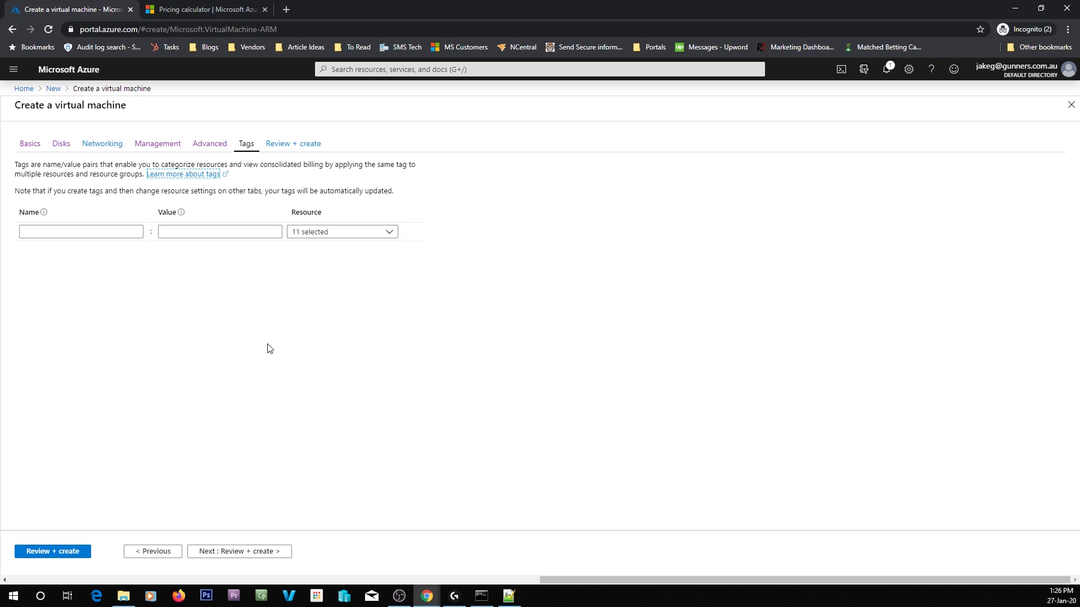
{"action": "left_click", "coordinate": [256, 552]}
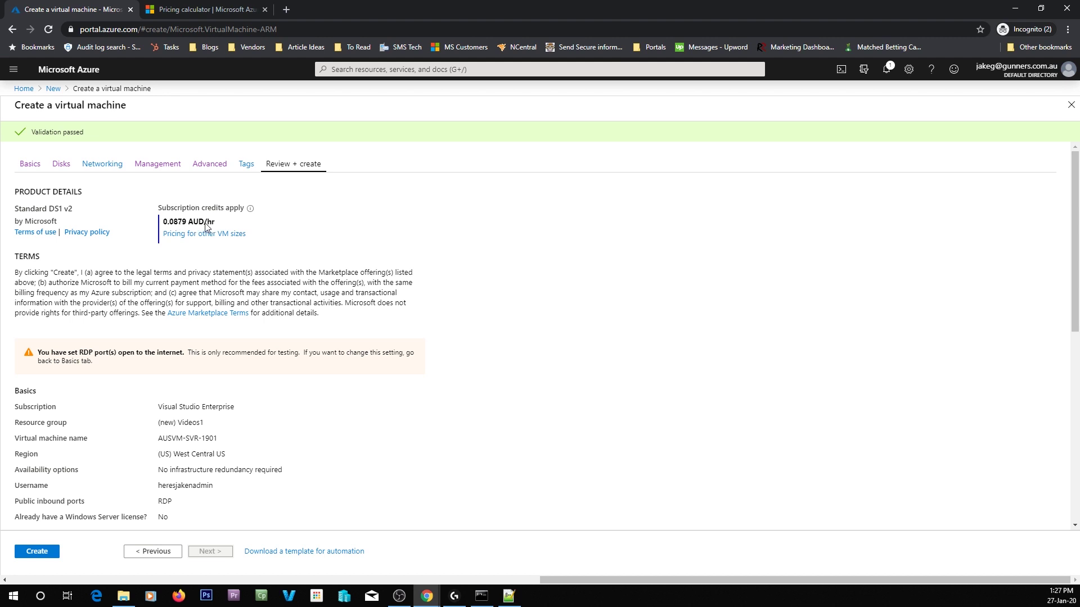
- Examine the hourly price and configuration summary, view the automation template, and return to the review
{"action": "left_click", "coordinate": [173, 224]}
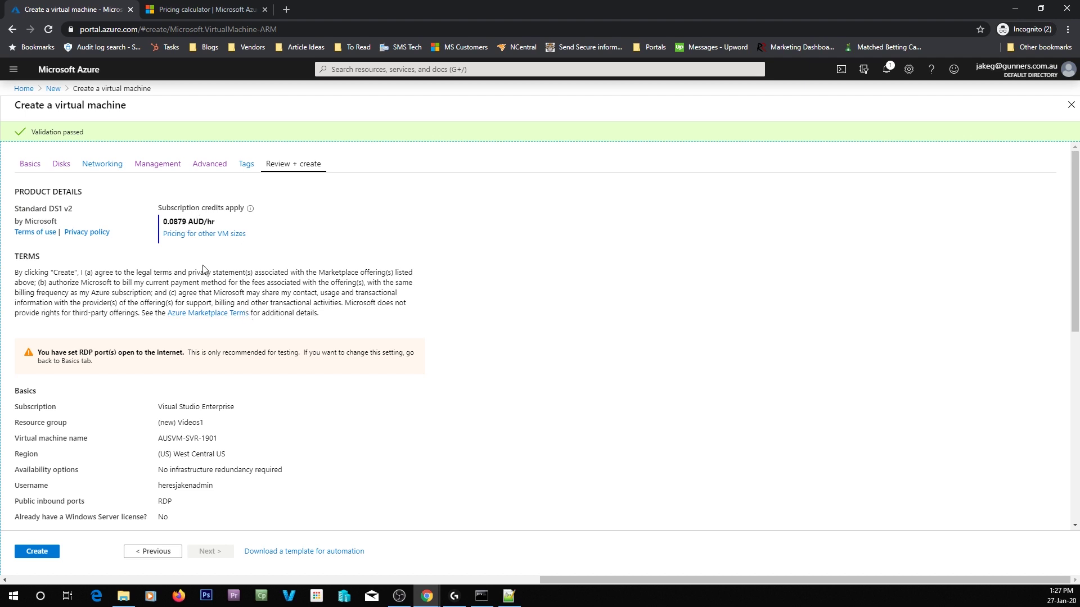
{"action": "scroll", "coordinate": [149, 275], "scroll_direction": "down", "scroll_amount": 3}
{"action": "scroll", "coordinate": [169, 278], "scroll_direction": "up", "scroll_amount": 1}
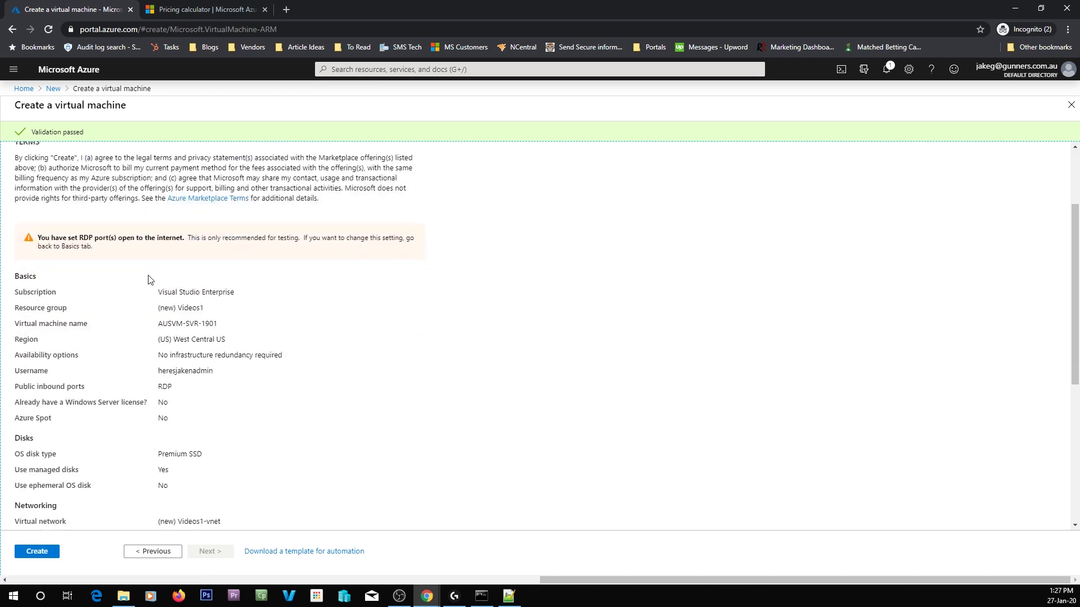
{"action": "scroll", "coordinate": [245, 288], "scroll_direction": "down", "scroll_amount": 1}
{"action": "scroll", "coordinate": [171, 298], "scroll_direction": "down", "scroll_amount": 4}
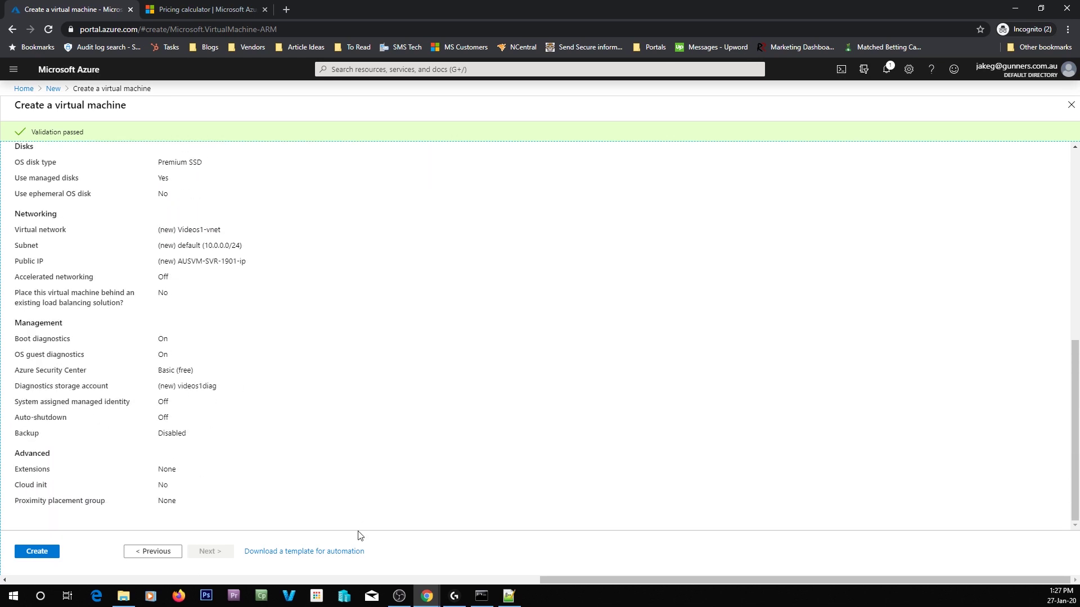
{"action": "left_click", "coordinate": [322, 551]}
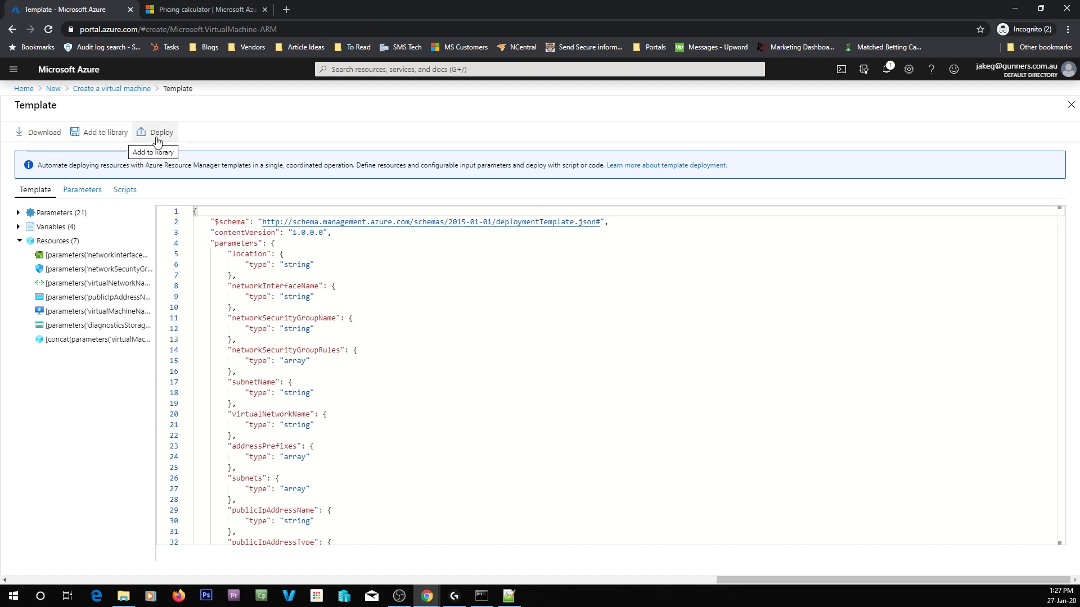
{"action": "left_click", "coordinate": [1074, 108]}
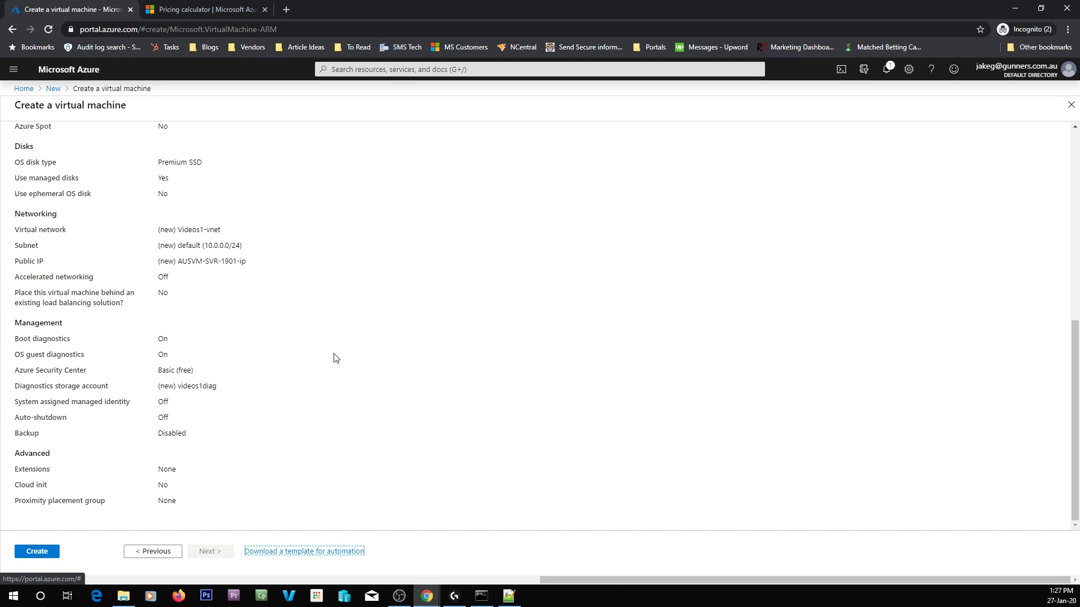
- Create the virtual machine, then view the deployment notifications and expand the deployment details
{"action": "left_click", "coordinate": [44, 553]}
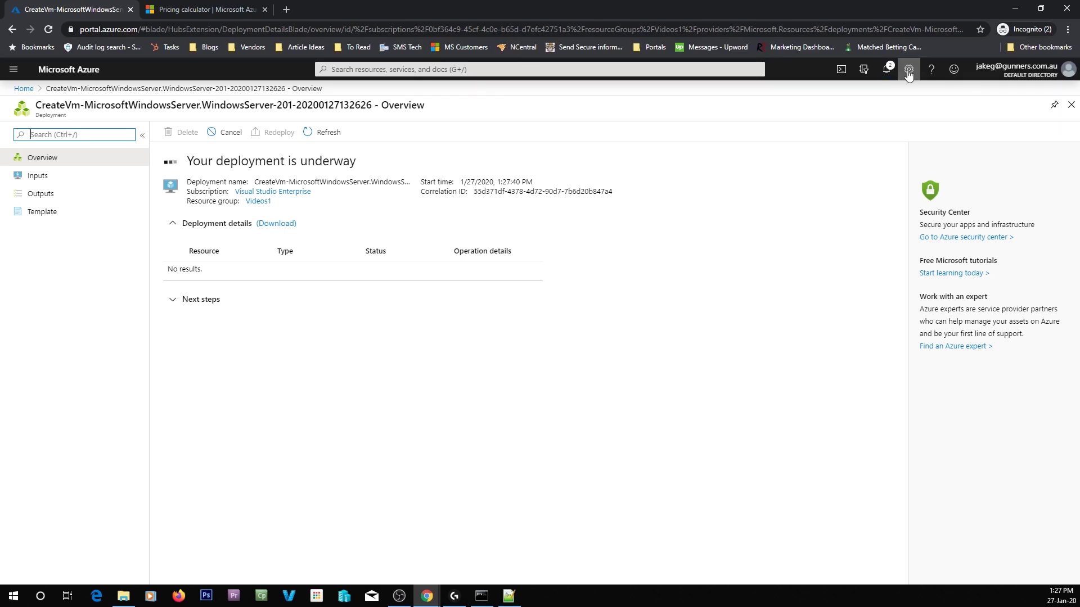
{"action": "left_click", "coordinate": [886, 69]}
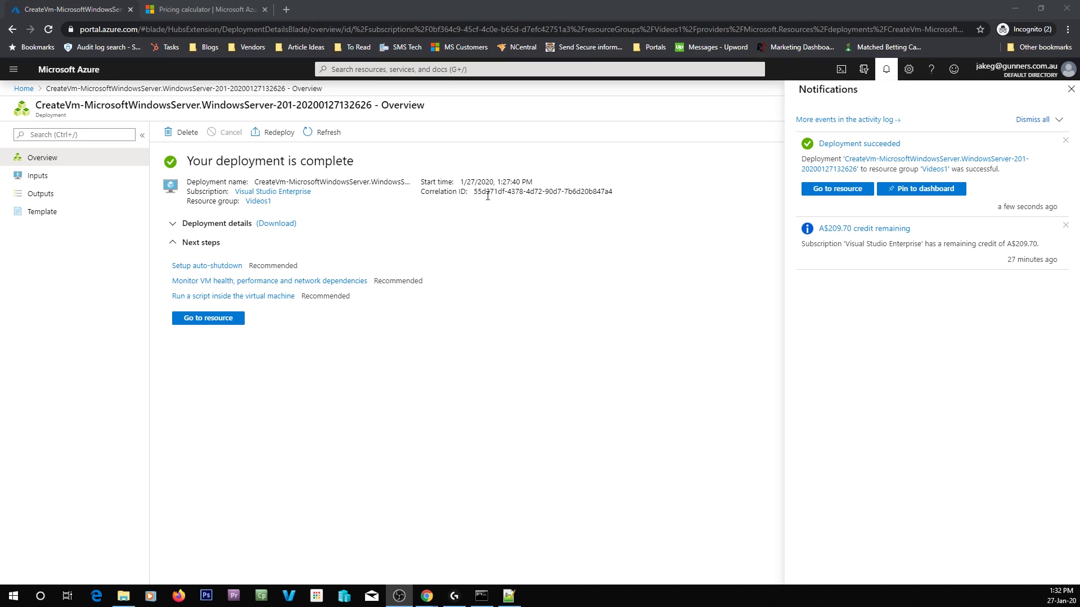
{"action": "left_click", "coordinate": [179, 227]}
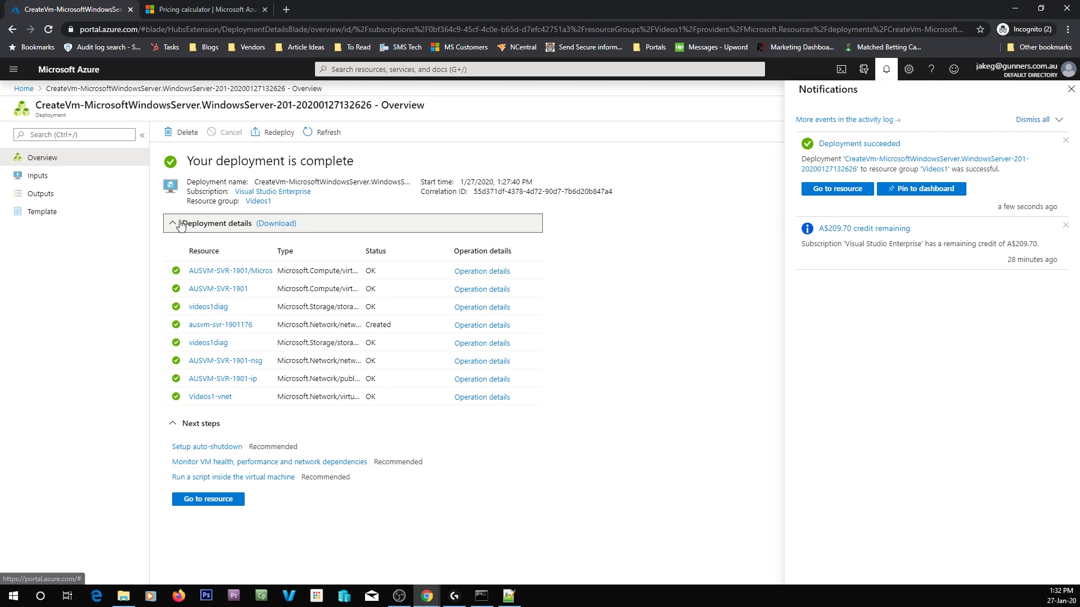
- Collapse the deployment details, open the deployed virtual machine, and look over its overview properties and performance charts
{"action": "left_click", "coordinate": [180, 225]}
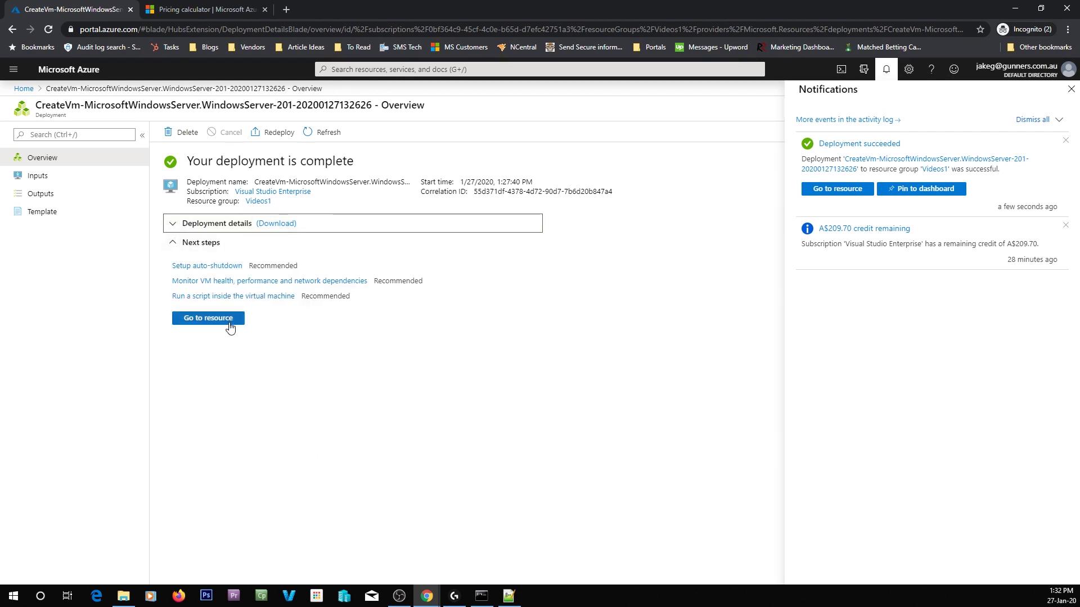
{"action": "left_click", "coordinate": [214, 320]}
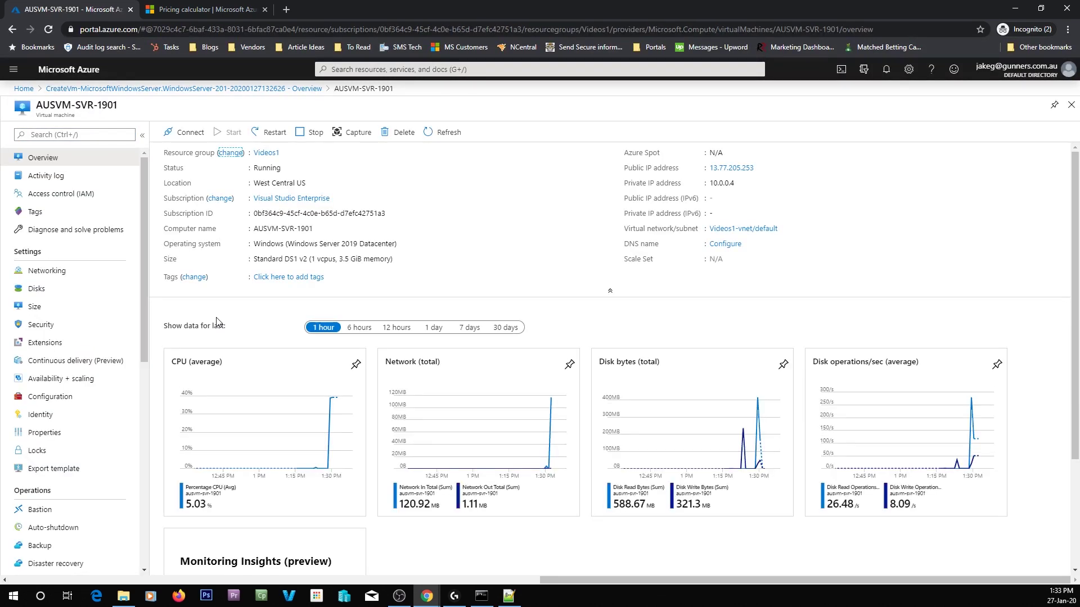
{"action": "scroll", "coordinate": [217, 322], "scroll_direction": "down", "scroll_amount": 3}
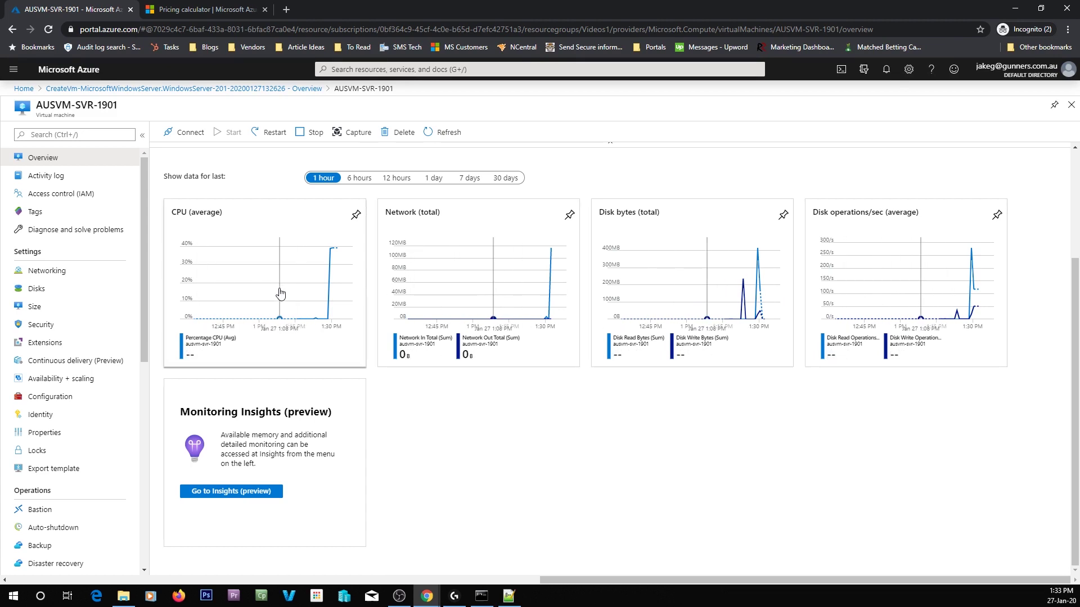
{"action": "scroll", "coordinate": [242, 337], "scroll_direction": "up", "scroll_amount": 3}
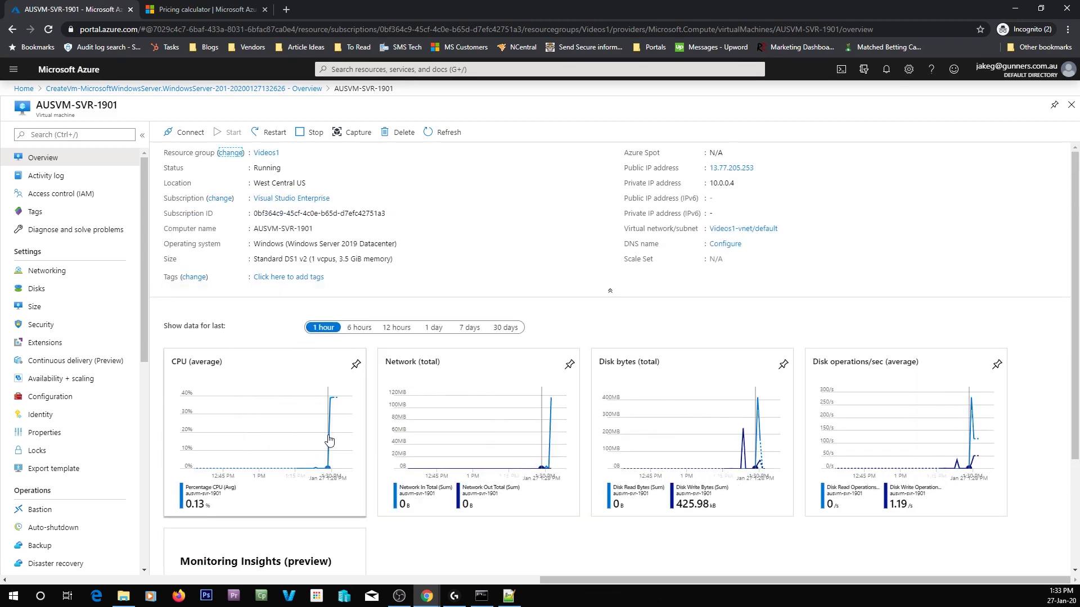
- Download the RDP file for the virtual machine using its public IP address and port 3389, and launch the connection
{"action": "left_click", "coordinate": [184, 133]}
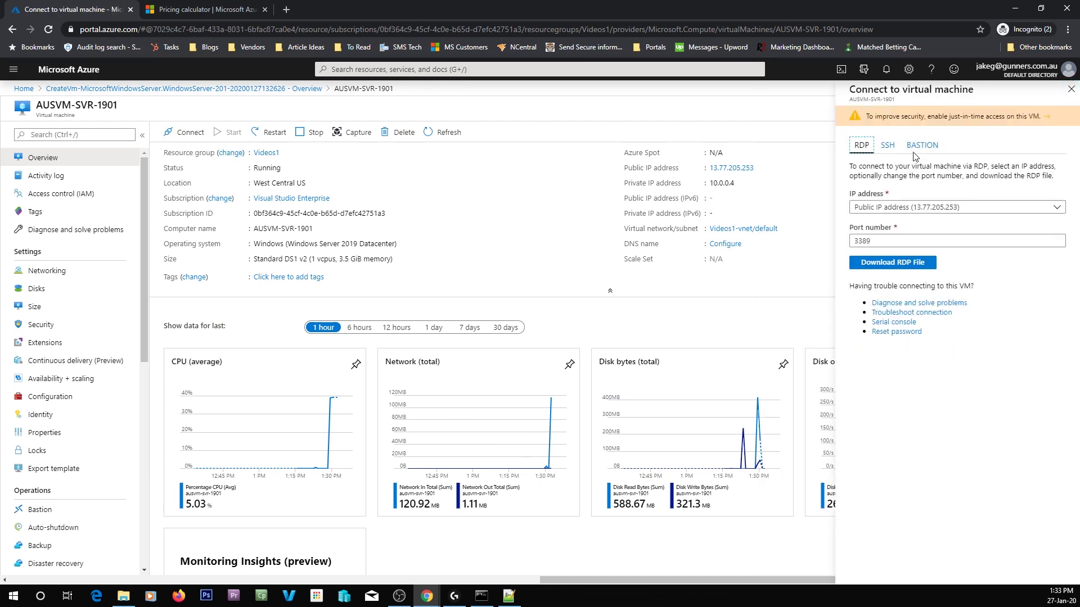
{"action": "left_click", "coordinate": [915, 265]}
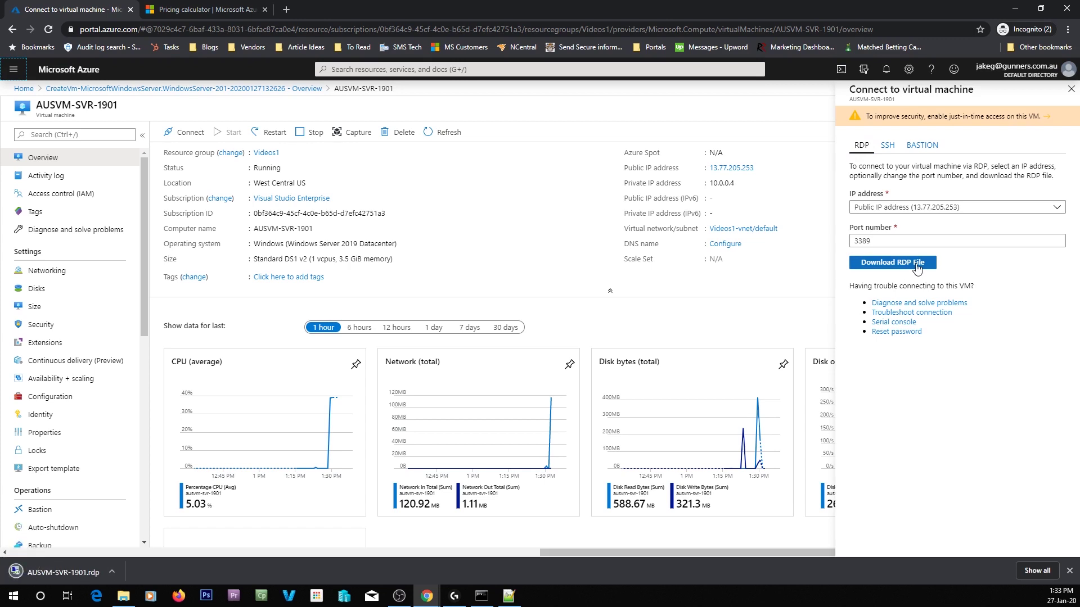
{"action": "left_click", "coordinate": [67, 572]}
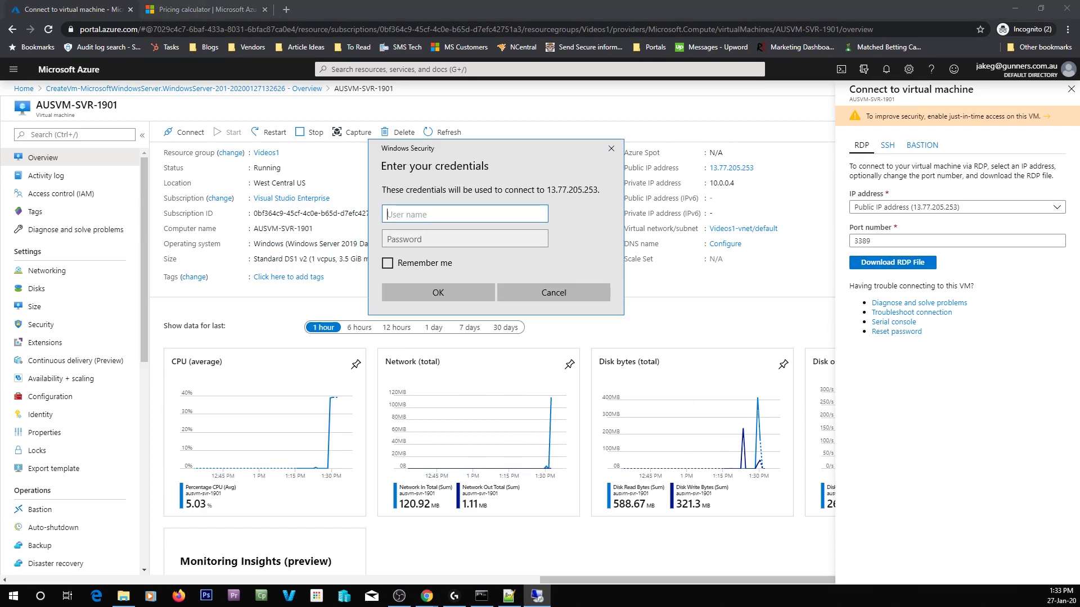
- Enter the administrator user name and account password, submit them, and connect to the virtual machine's remote desktop
{"action": "key", "text": "alt+Tab"}
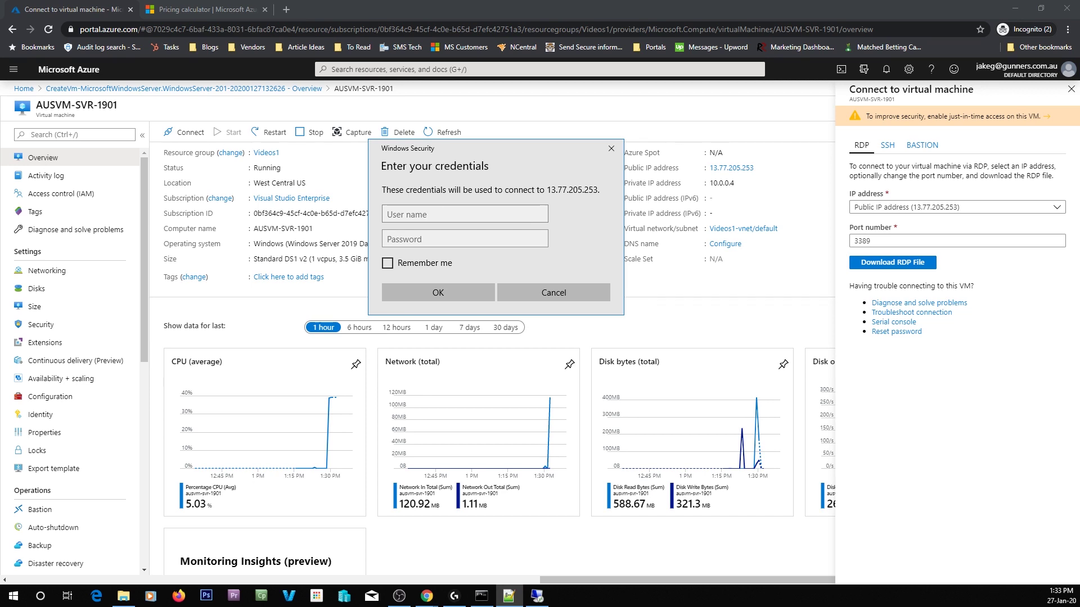
{"action": "key", "text": "alt+Tab"}
{"action": "key", "text": "ctrl+v"}
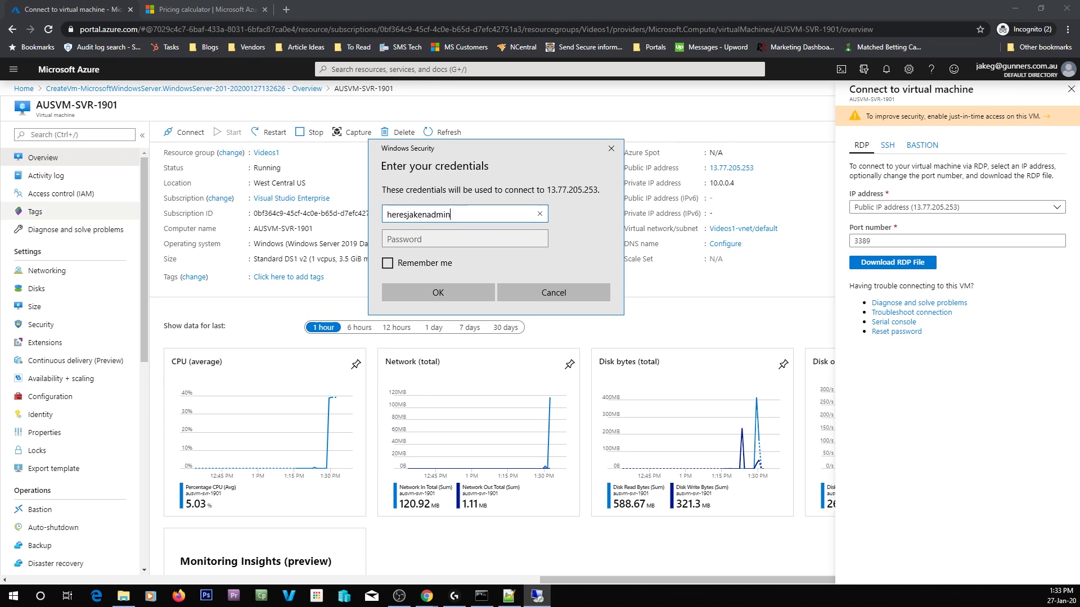
{"action": "left_click", "coordinate": [428, 239]}
{"action": "key", "text": "ctrl+v"}
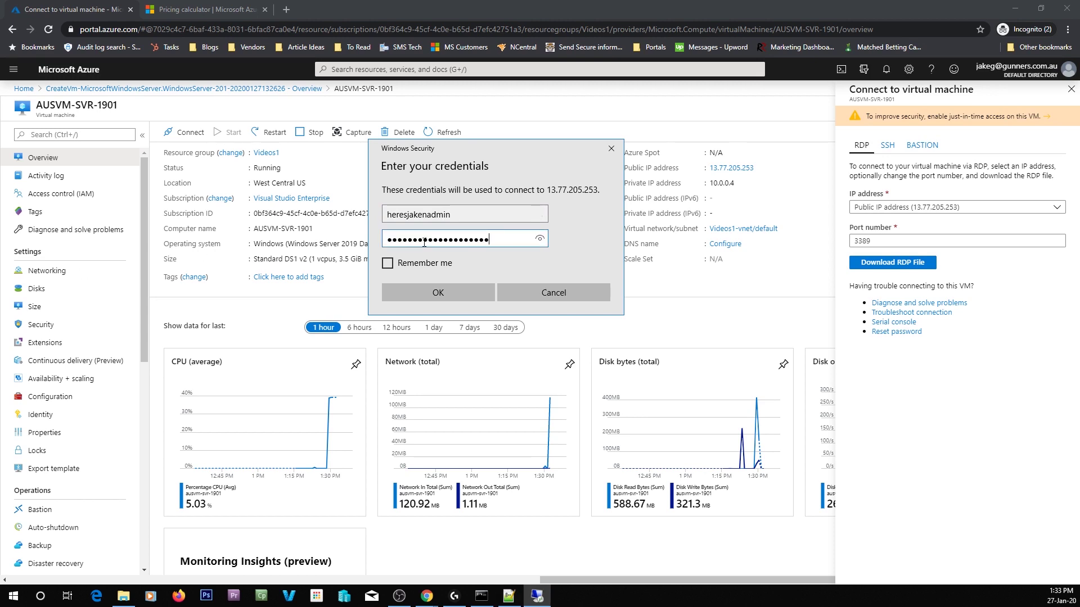
{"action": "left_click", "coordinate": [446, 295]}
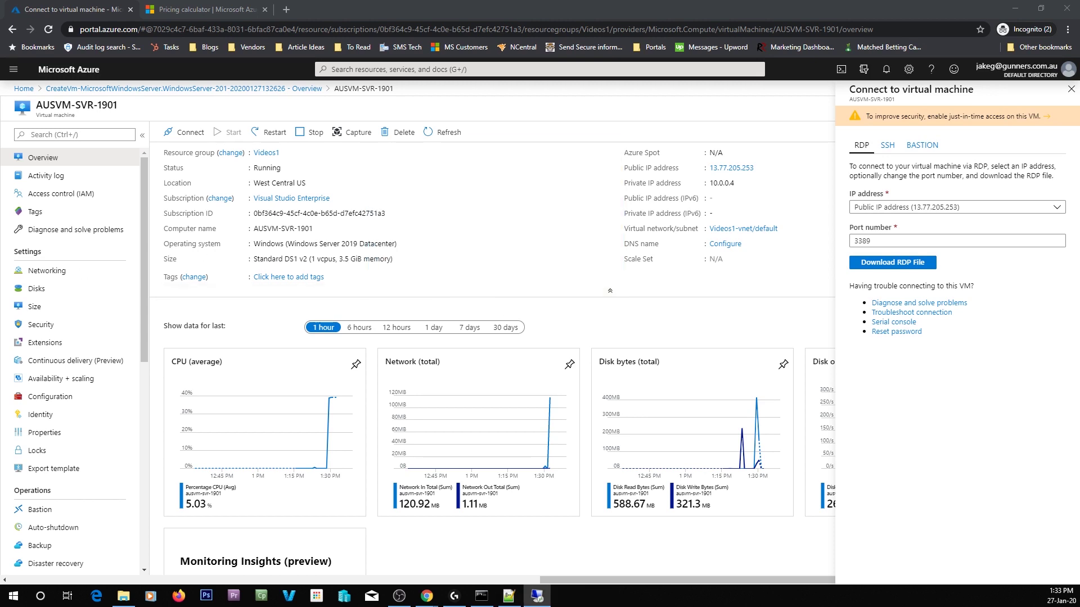
{"action": "left_click", "coordinate": [590, 398]}
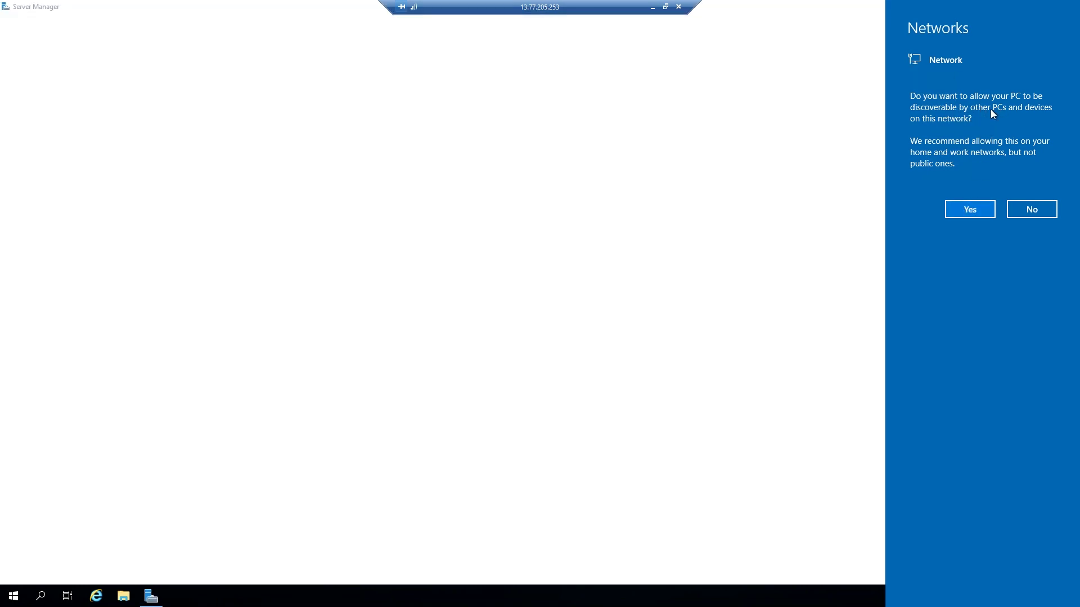
- Allow the server to be discoverable on the network and dismiss the Windows Admin Center message in Server Manager
{"action": "left_click", "coordinate": [981, 207]}
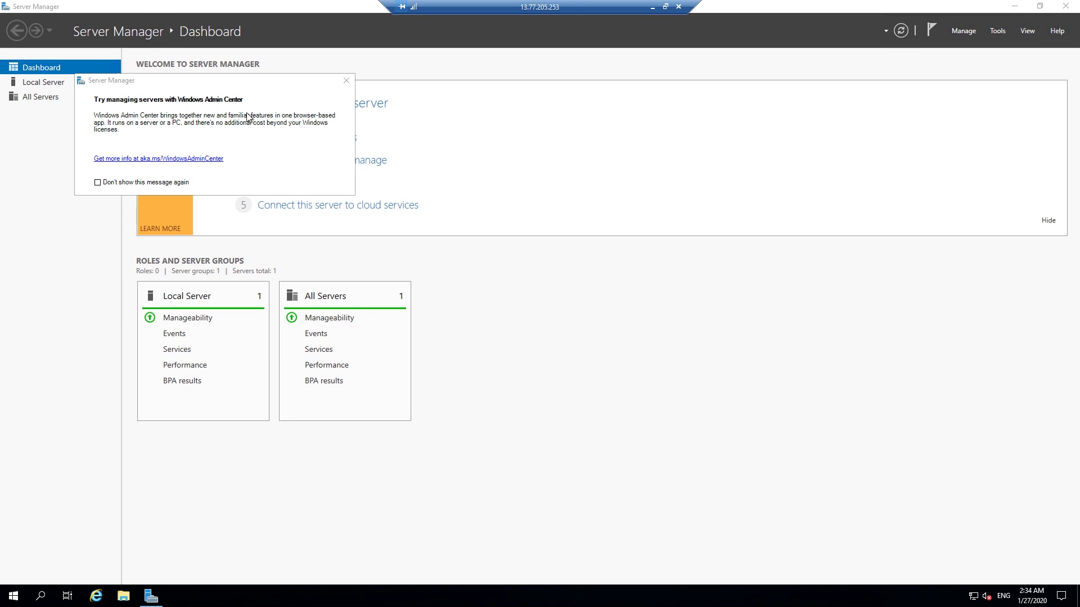
{"action": "left_click", "coordinate": [347, 81]}
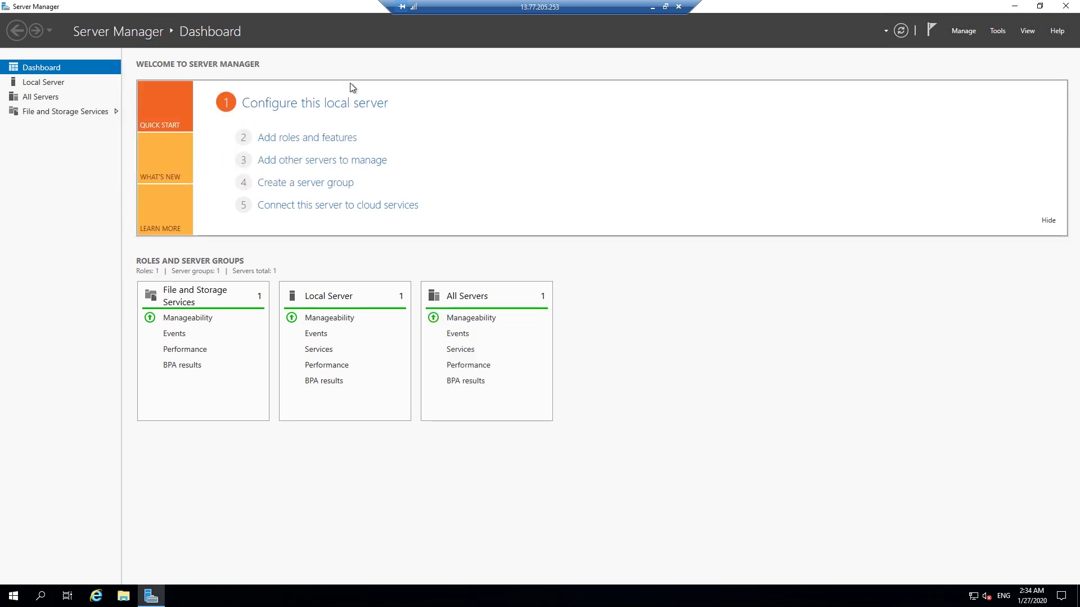
- Start a command prompt on the server and run ipconfig
{"action": "key", "text": "super+r"}
{"action": "type", "text": "cmd"}
{"action": "key", "text": "Return"}
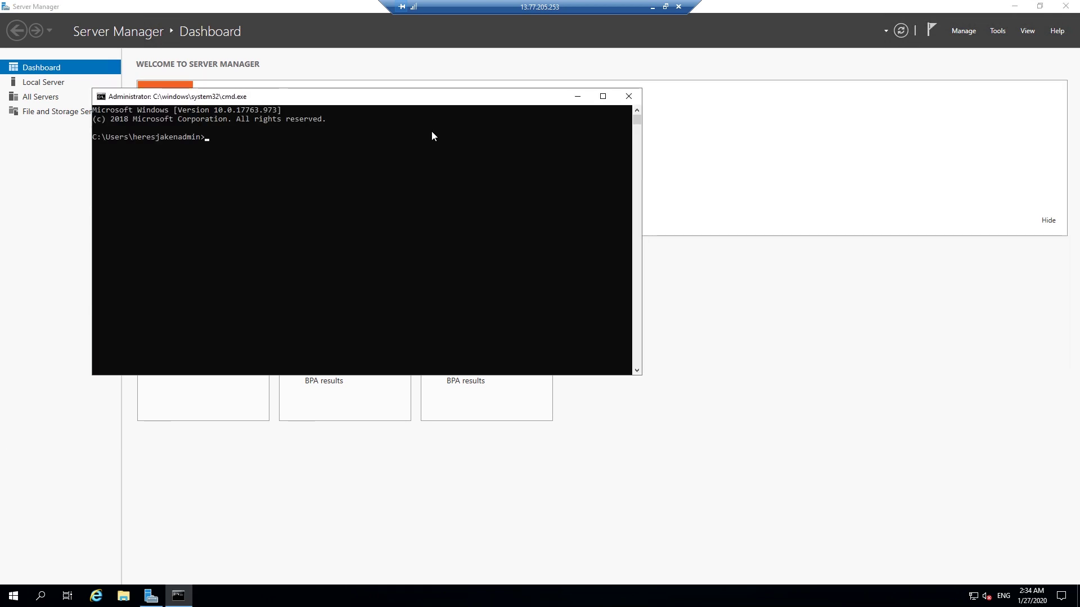
{"action": "type", "text": "ipocn"}
{"action": "key", "text": "BackSpace"}
{"action": "key", "text": "BackSpace"}
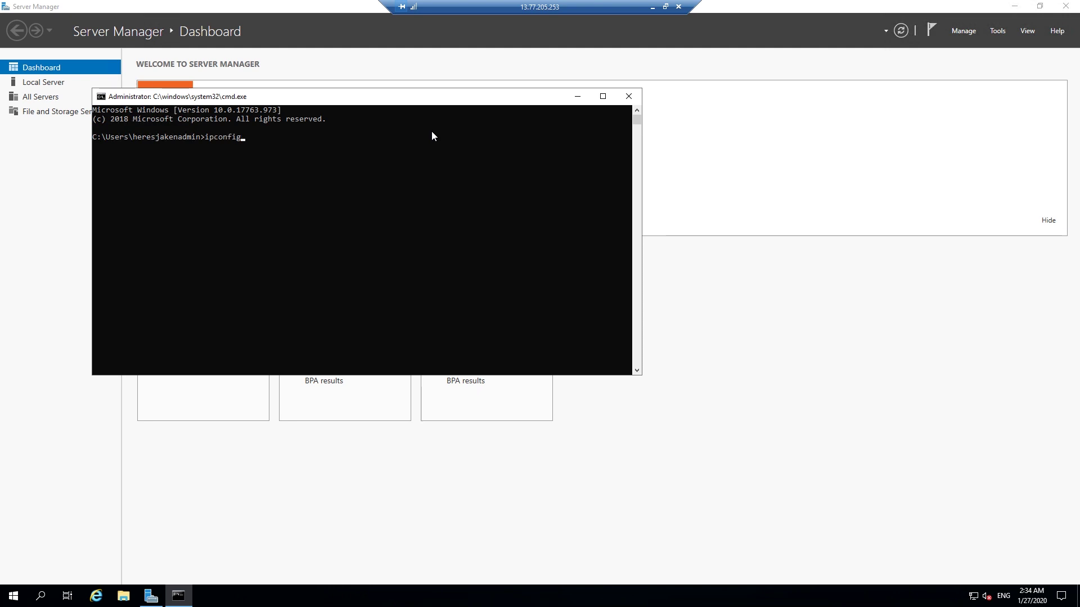
{"action": "key", "text": "Return"}
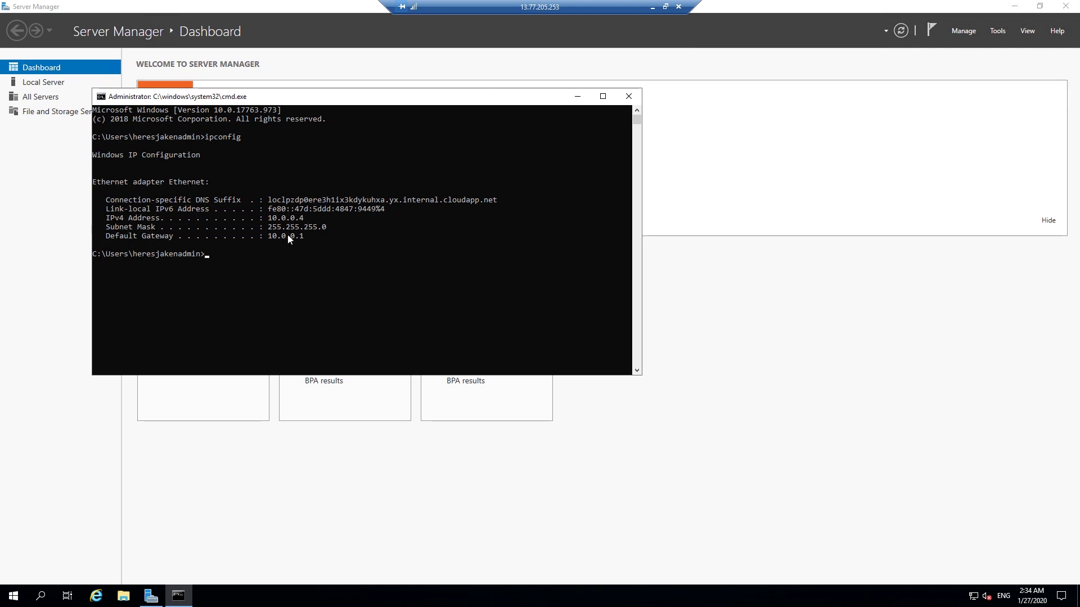
- Compare the server's IPv4 address and default gateway with the public and private IP addresses in the Azure portal
{"action": "left_click_drag", "start_coordinate": [268, 220], "coordinate": [307, 219]}
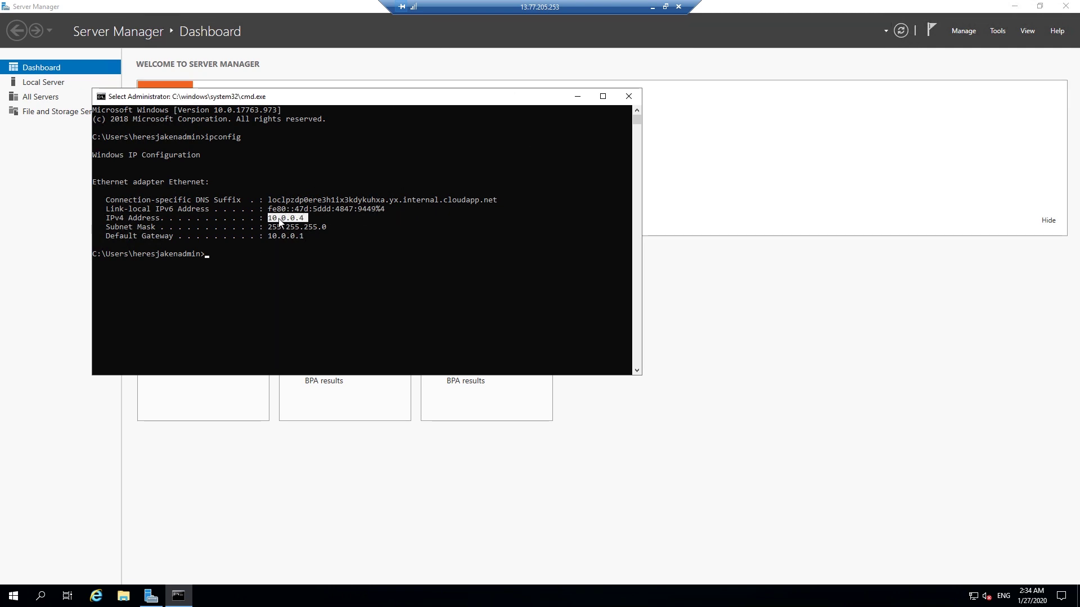
{"action": "left_click", "coordinate": [284, 220]}
{"action": "double_click", "coordinate": [282, 218]}
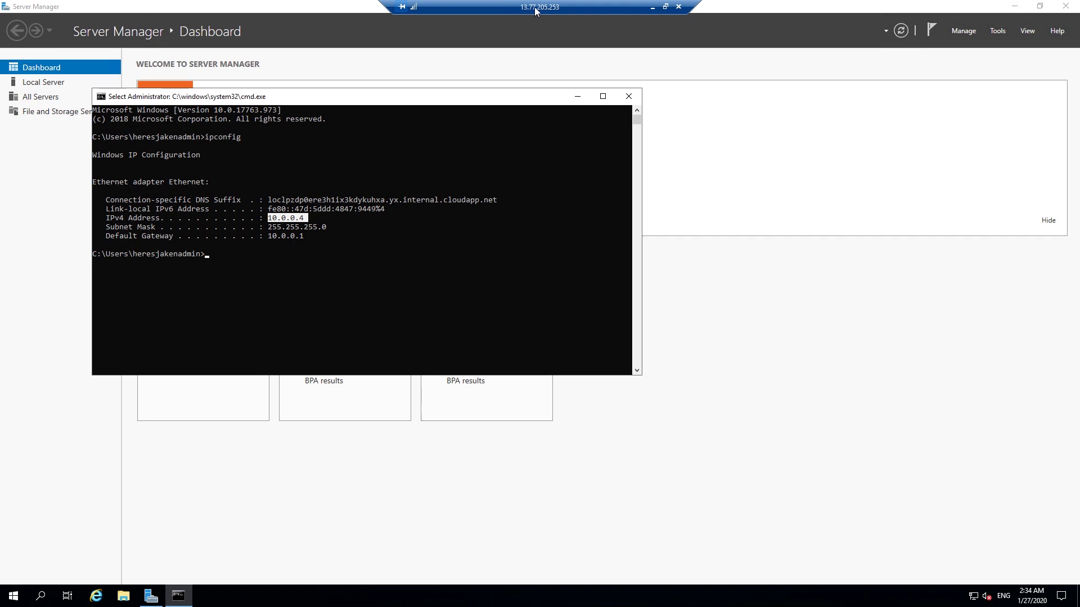
{"action": "double_click", "coordinate": [287, 236]}
{"action": "left_click", "coordinate": [287, 236]}
{"action": "double_click", "coordinate": [602, 4]}
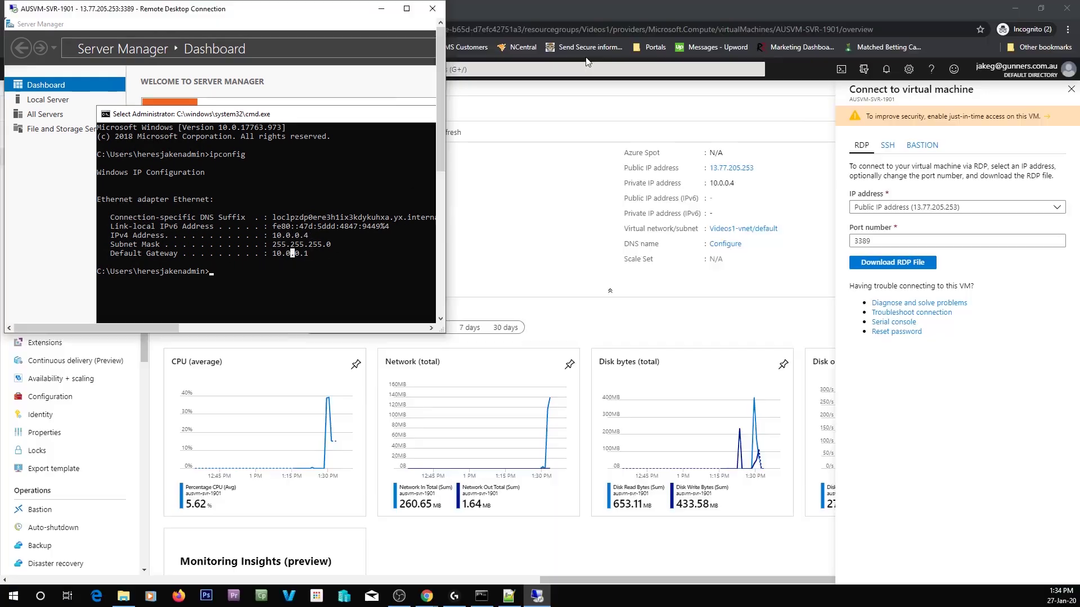
{"action": "left_click", "coordinate": [587, 62]}
{"action": "scroll", "coordinate": [457, 254], "scroll_direction": "down", "scroll_amount": 3}
{"action": "scroll", "coordinate": [457, 254], "scroll_direction": "up", "scroll_amount": 3}
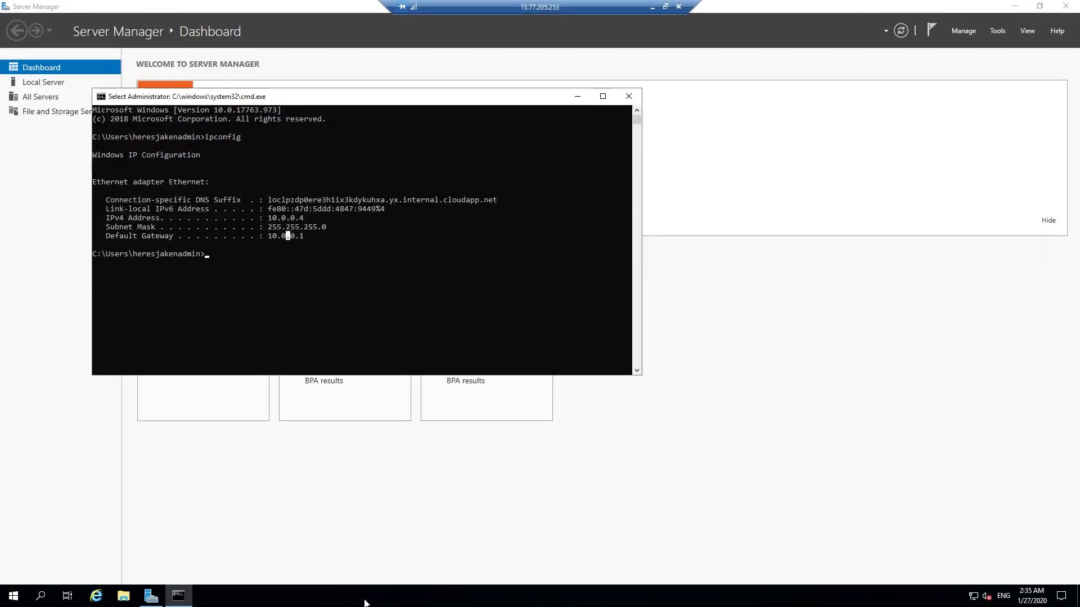
- Inspect the server's CPU and memory performance in the detailed Task Manager view, including the available CPU graph options
{"action": "right_click", "coordinate": [364, 603]}
{"action": "left_click", "coordinate": [413, 545]}
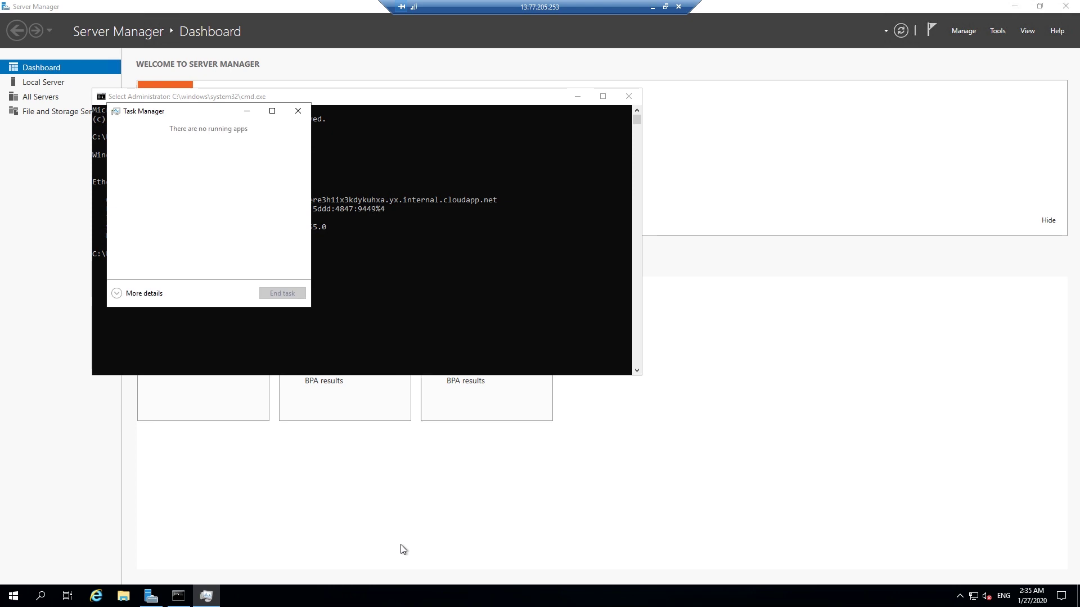
{"action": "left_click", "coordinate": [138, 293]}
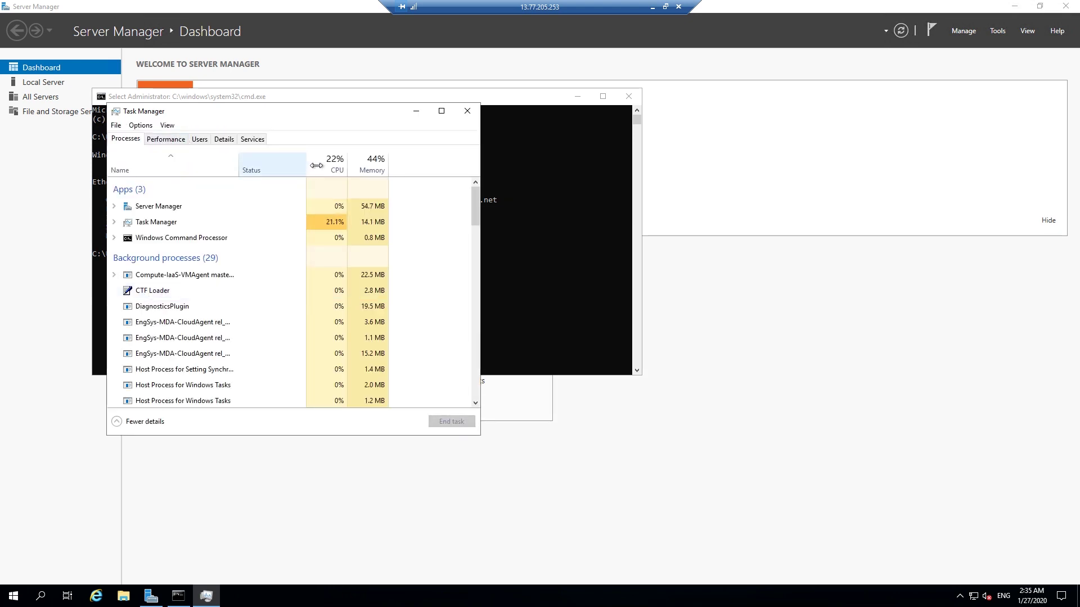
{"action": "left_click", "coordinate": [176, 140]}
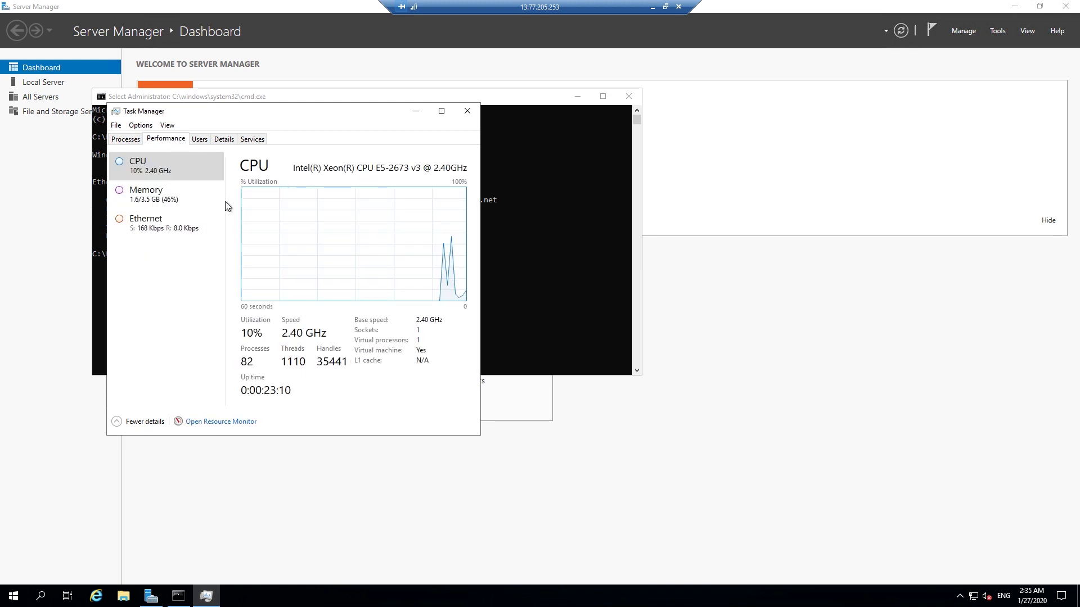
{"action": "left_click", "coordinate": [152, 201]}
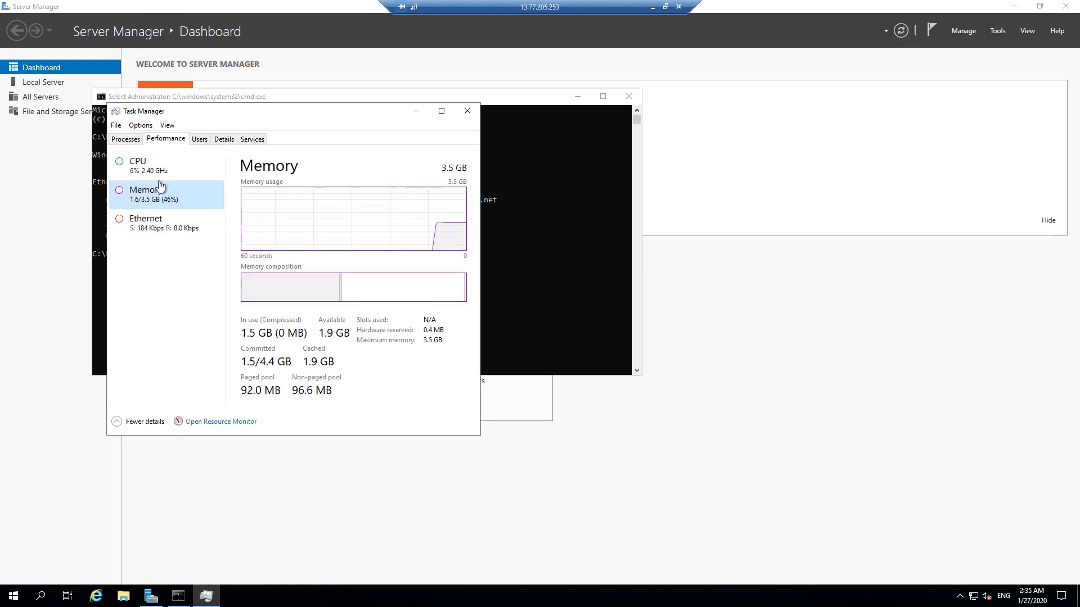
{"action": "left_click", "coordinate": [161, 173]}
{"action": "right_click", "coordinate": [312, 225]}
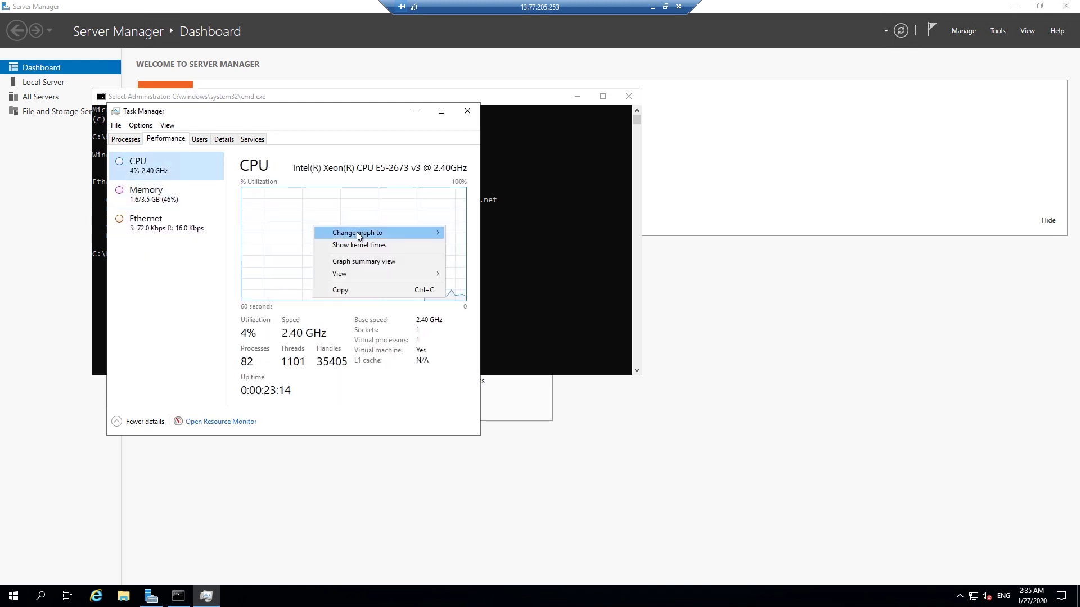
{"action": "mouse_move", "coordinate": [366, 233]}
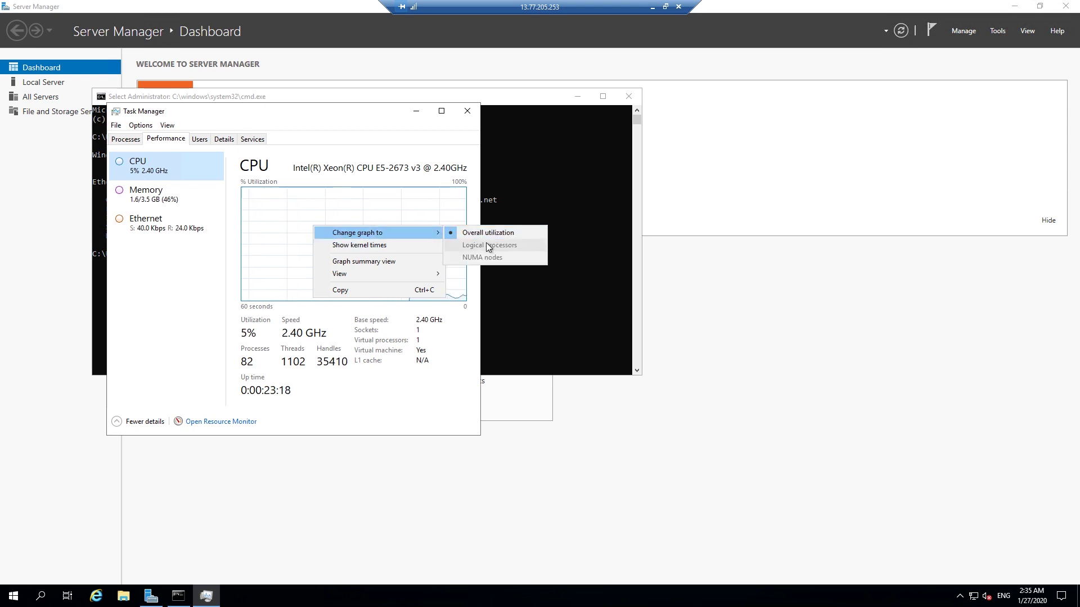
{"action": "left_click", "coordinate": [385, 342]}
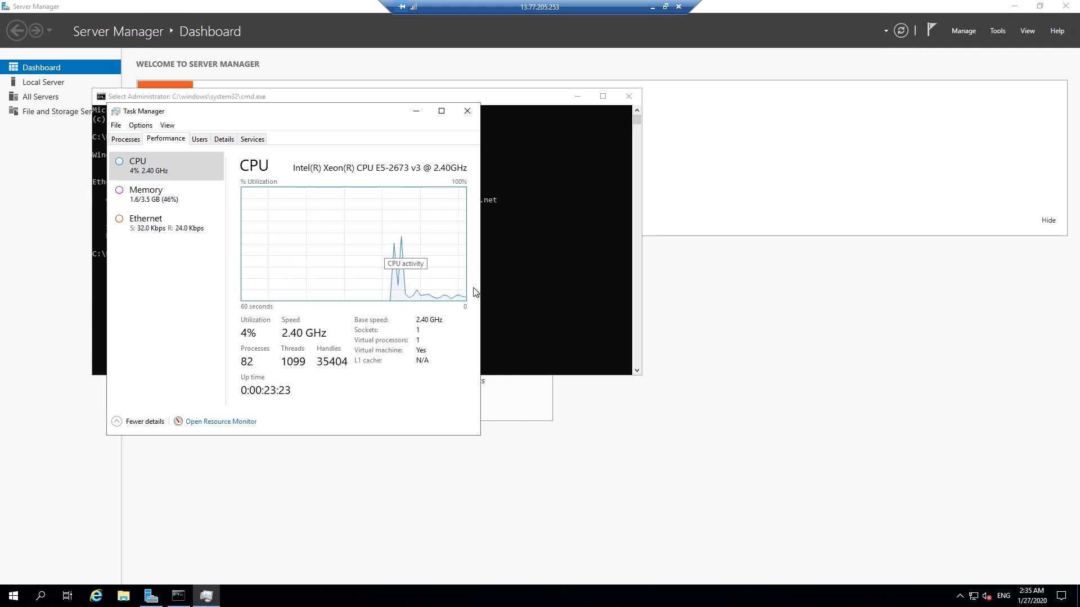
- Launch Internet Explorer on the server and complete its initial setup with the option Don't use recommended settings
{"action": "left_click", "coordinate": [86, 600]}
{"action": "left_click_drag", "start_coordinate": [289, 29], "coordinate": [399, 82]}
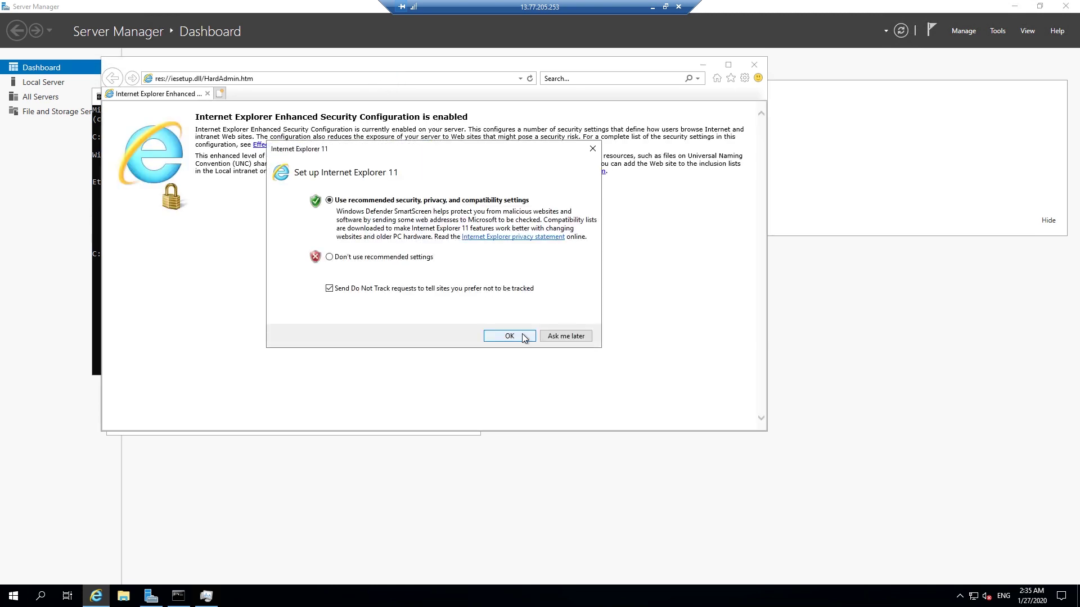
{"action": "left_click", "coordinate": [428, 260]}
{"action": "left_click", "coordinate": [509, 336]}
- Review the Enhanced Security Configuration notice in Internet Explorer, close the browser, and return to Server Manager
{"action": "left_click", "coordinate": [222, 46]}
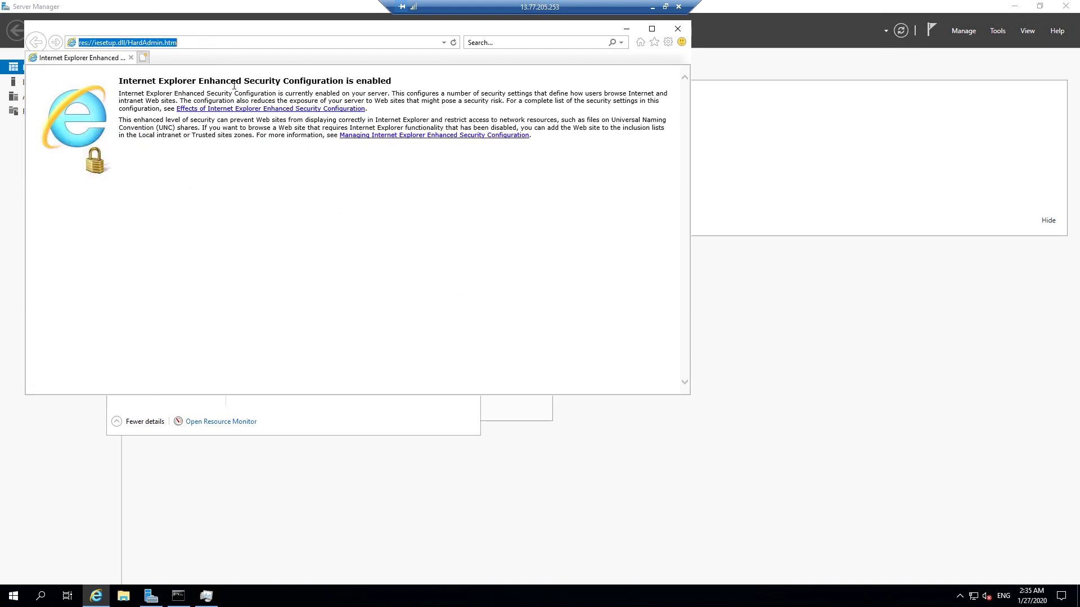
{"action": "left_click_drag", "start_coordinate": [138, 81], "coordinate": [312, 81]}
{"action": "left_click", "coordinate": [573, 80]}
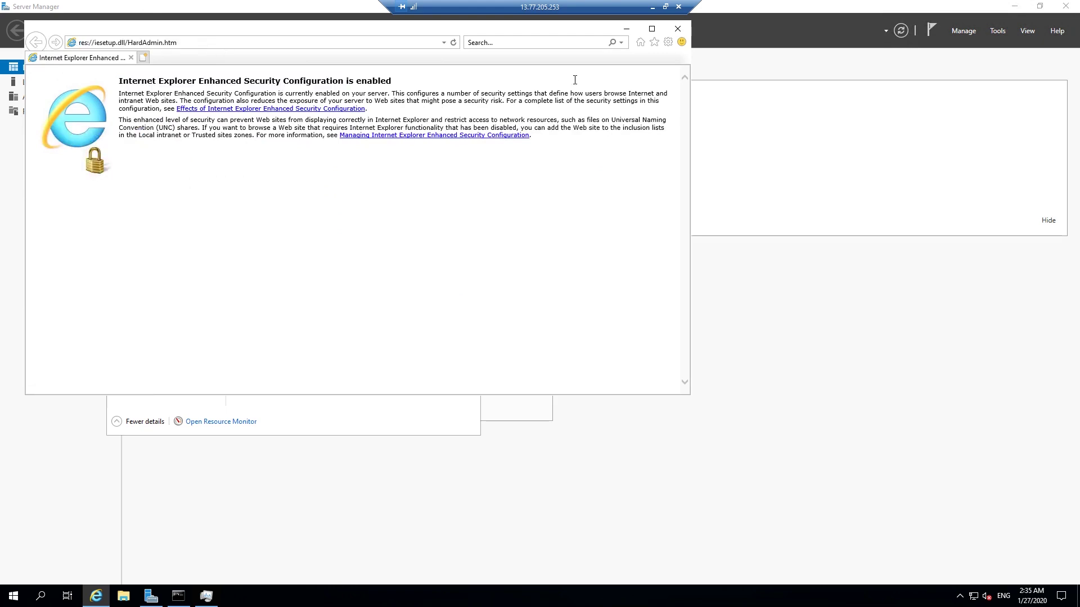
{"action": "left_click", "coordinate": [678, 28]}
{"action": "left_click", "coordinate": [670, 137]}
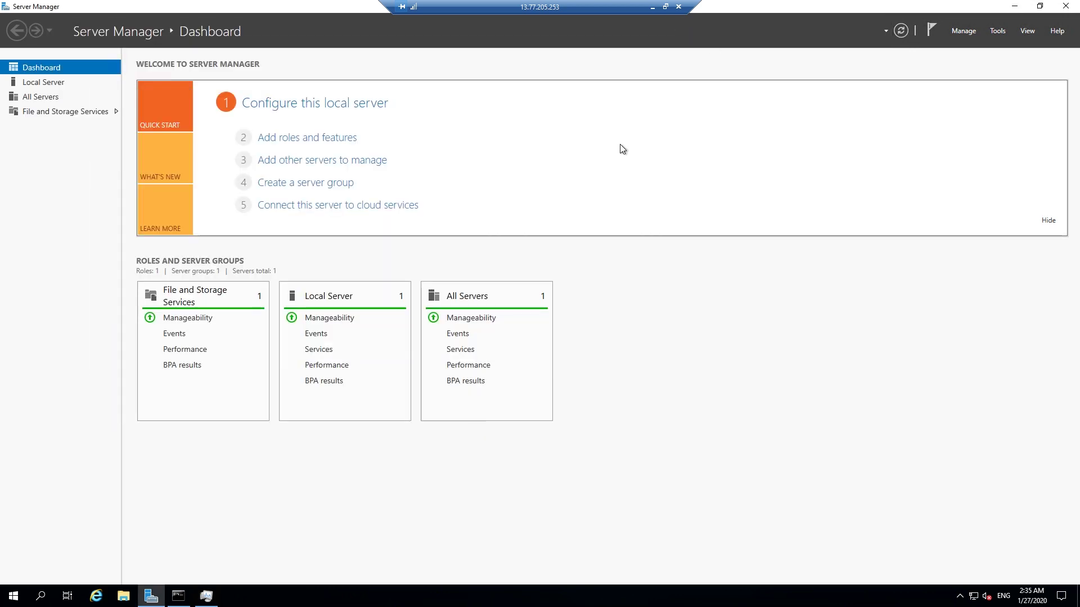
- Turn off IE Enhanced Security Configuration for Administrators in the local server's properties, keeping it on for Users
{"action": "left_click", "coordinate": [35, 82]}
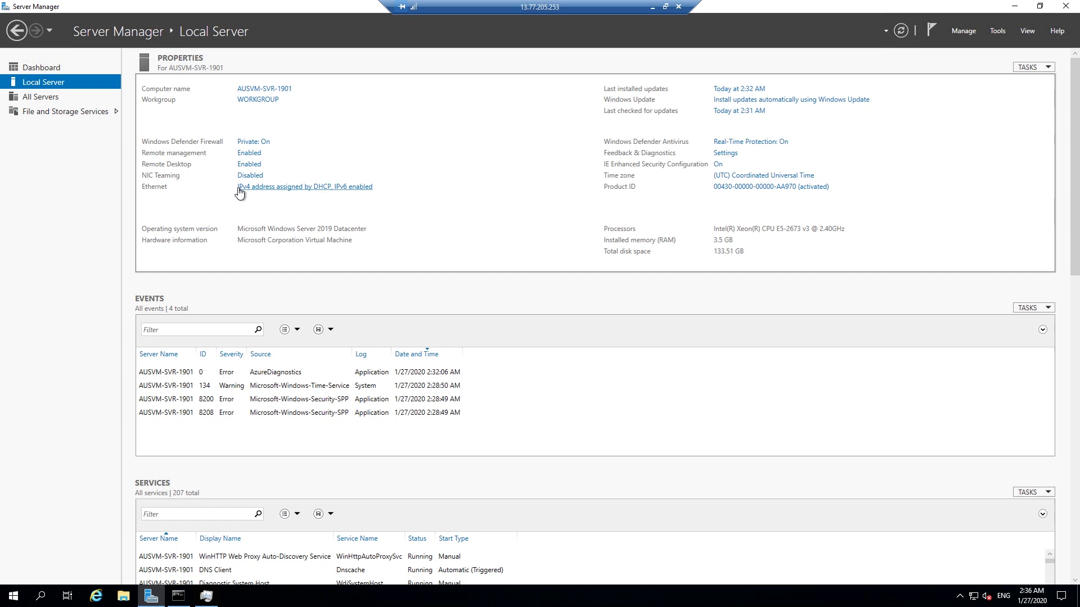
{"action": "left_click", "coordinate": [718, 165]}
{"action": "left_click", "coordinate": [476, 283]}
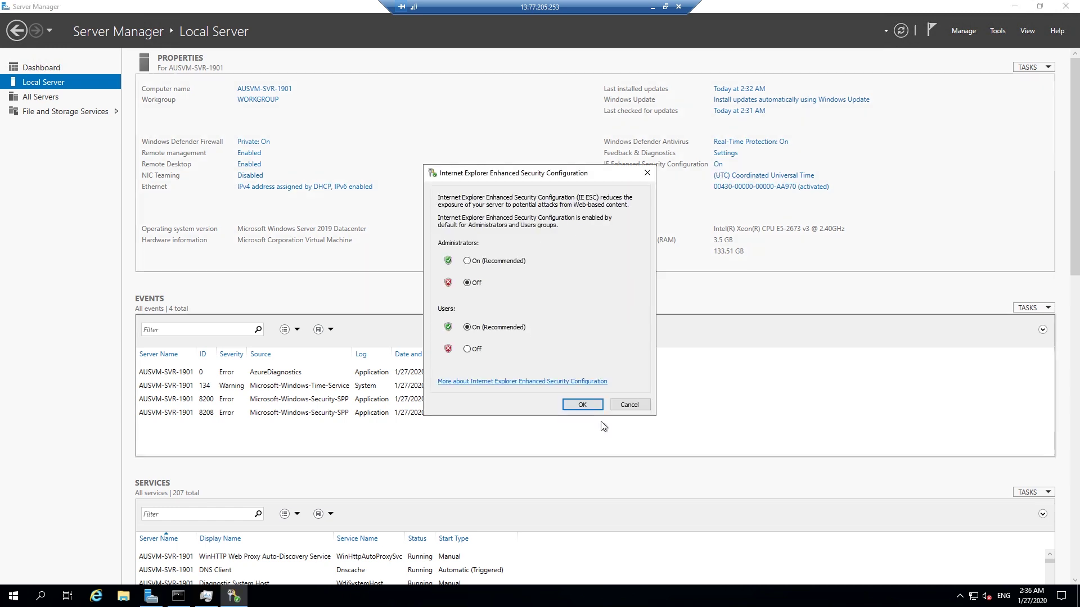
{"action": "left_click", "coordinate": [594, 405]}
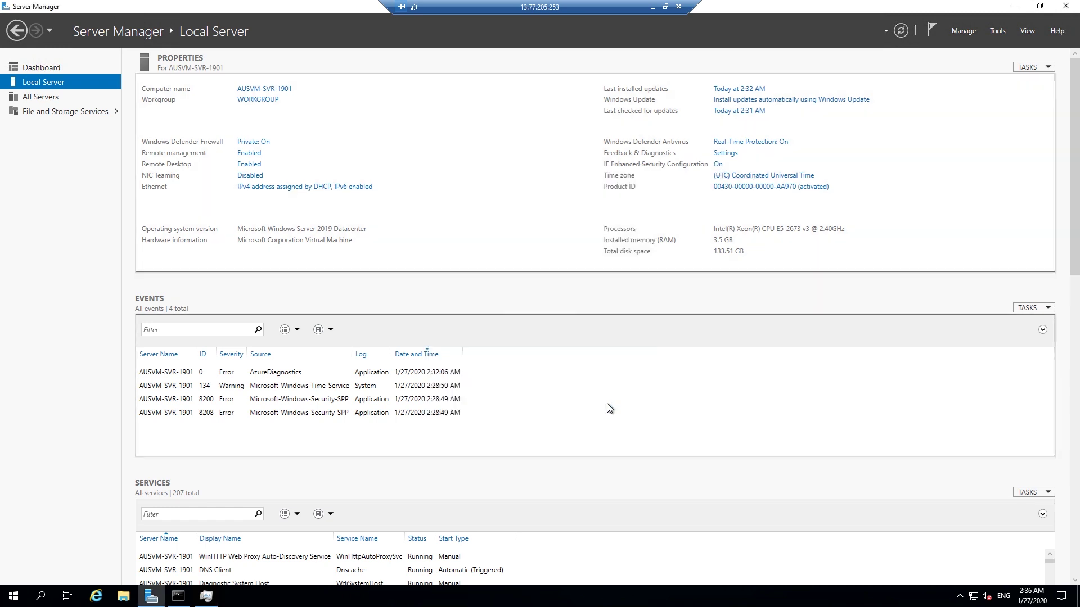
- Search the web for speedtest in Internet Explorer on the server, run the Internet speed test, and examine the download speed
{"action": "left_click", "coordinate": [97, 595]}
{"action": "left_click", "coordinate": [234, 40]}
{"action": "type", "text": "speedtest"}
{"action": "key", "text": "Return"}
{"action": "scroll", "coordinate": [313, 282], "scroll_direction": "down", "scroll_amount": 1}
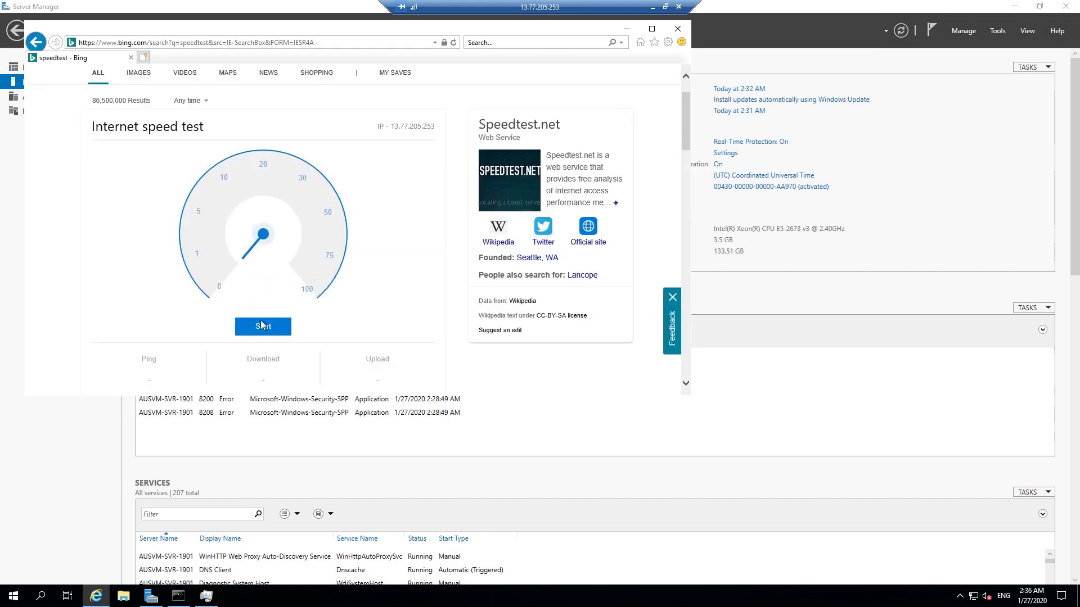
{"action": "left_click", "coordinate": [263, 328]}
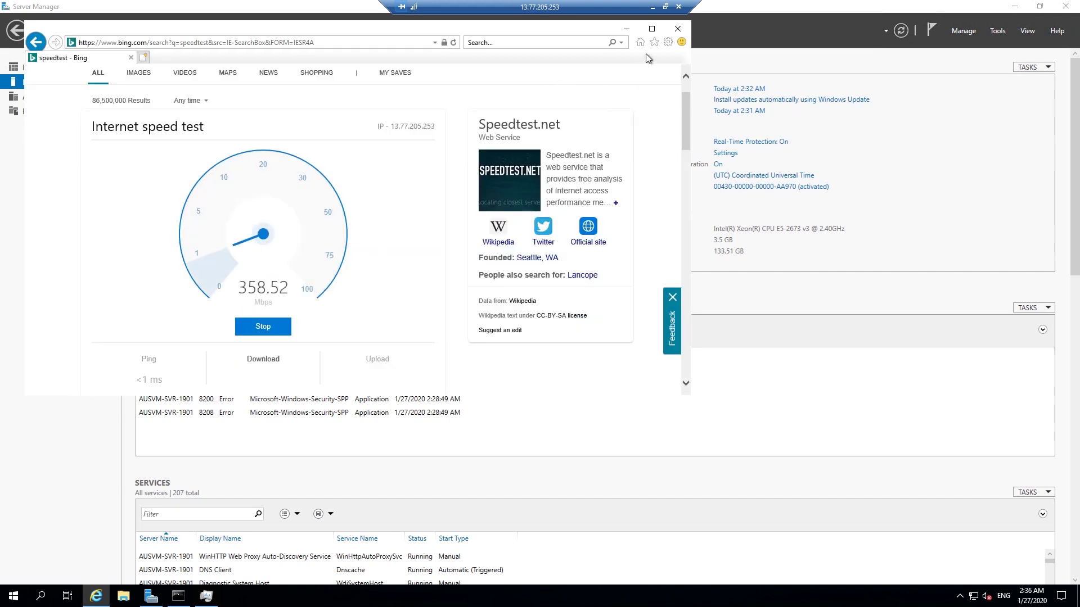
{"action": "left_click", "coordinate": [653, 29]}
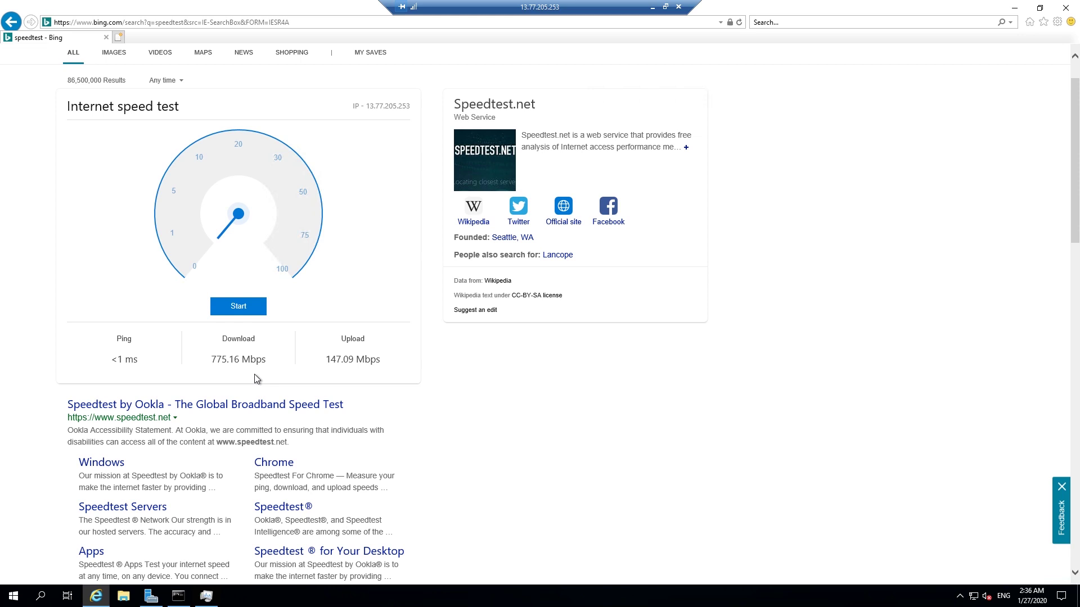
{"action": "double_click", "coordinate": [225, 361]}
{"action": "left_click_drag", "start_coordinate": [233, 364], "coordinate": [264, 363]}
{"action": "left_click", "coordinate": [262, 360]}
{"action": "double_click", "coordinate": [223, 363]}
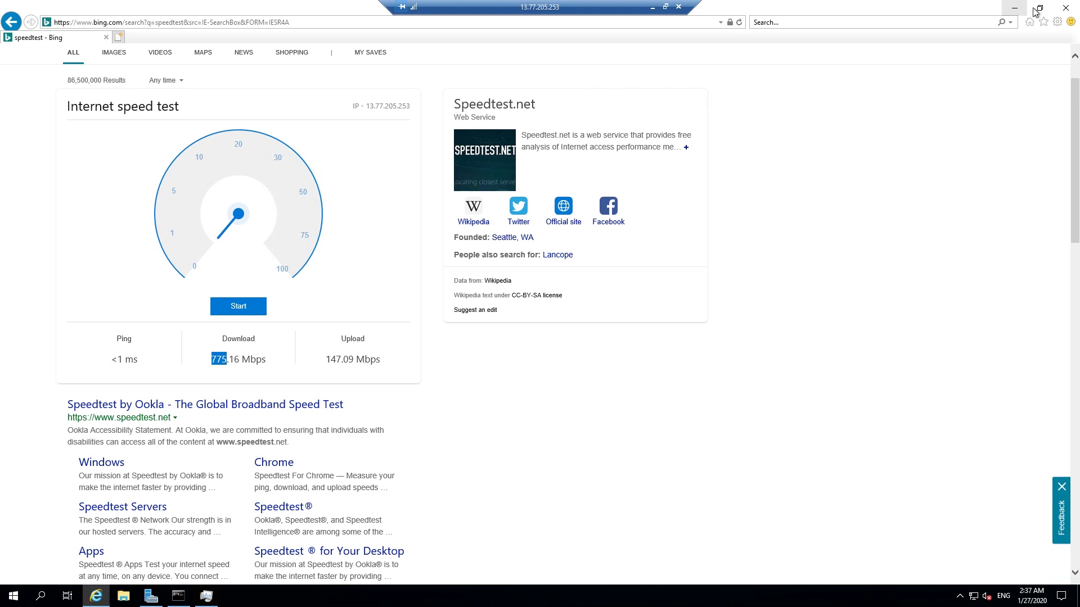
- Close Internet Explorer, Server Manager, Task Manager and the command prompt on the server, and minimize the Remote Desktop session
{"action": "left_click", "coordinate": [1065, 12]}
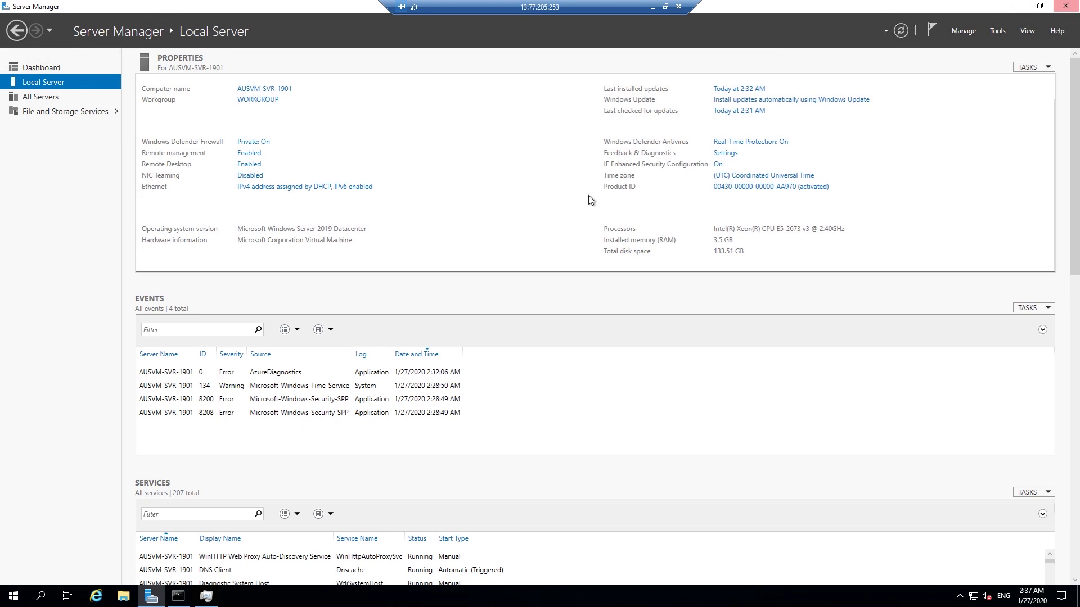
{"action": "left_click", "coordinate": [1065, 8]}
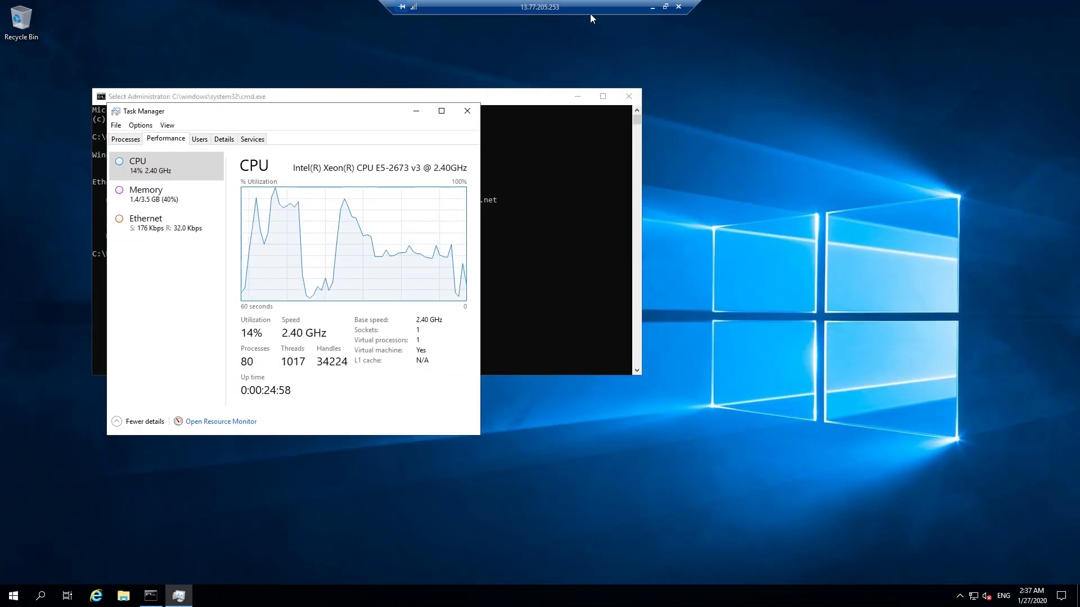
{"action": "left_click", "coordinate": [466, 111]}
{"action": "left_click", "coordinate": [628, 95]}
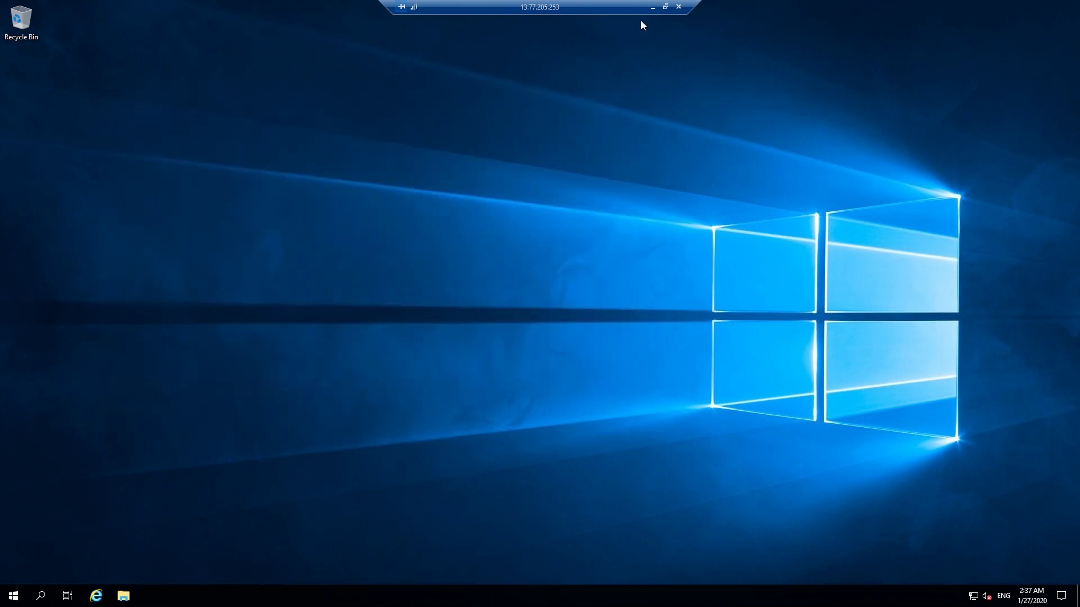
{"action": "left_click", "coordinate": [651, 8]}
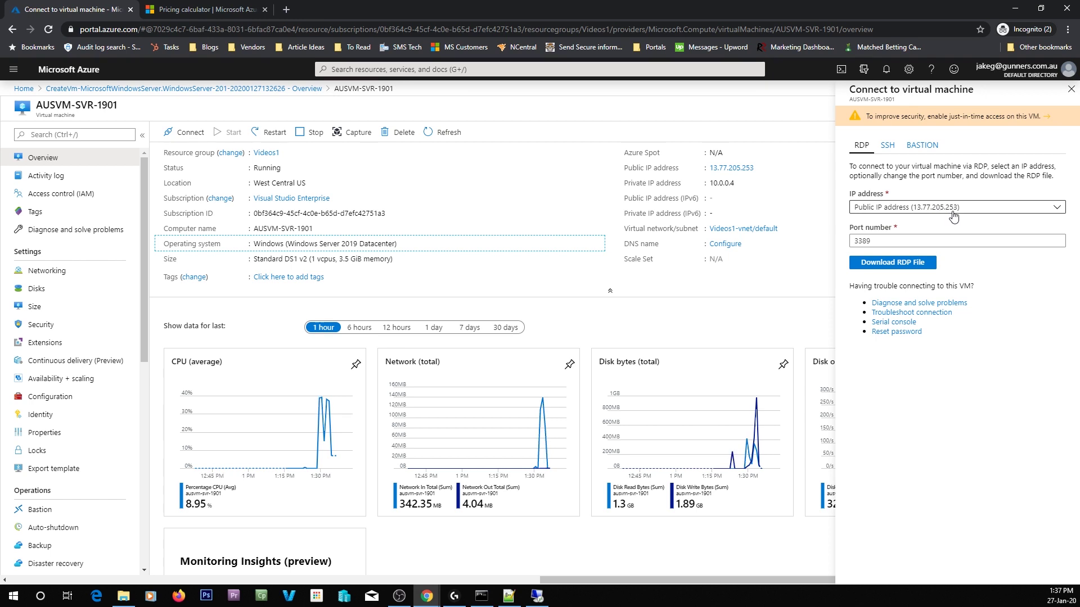
- Check the RDP port number in the virtual machine's connection details, and open the RDP inbound port rule in its networking settings
{"action": "double_click", "coordinate": [894, 241]}
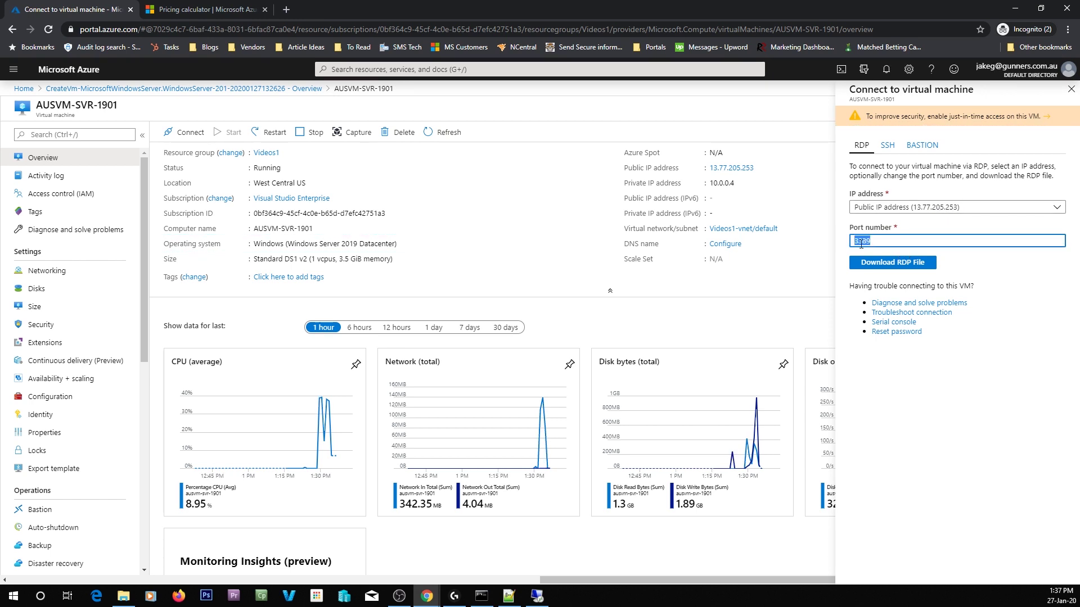
{"action": "left_click", "coordinate": [875, 242]}
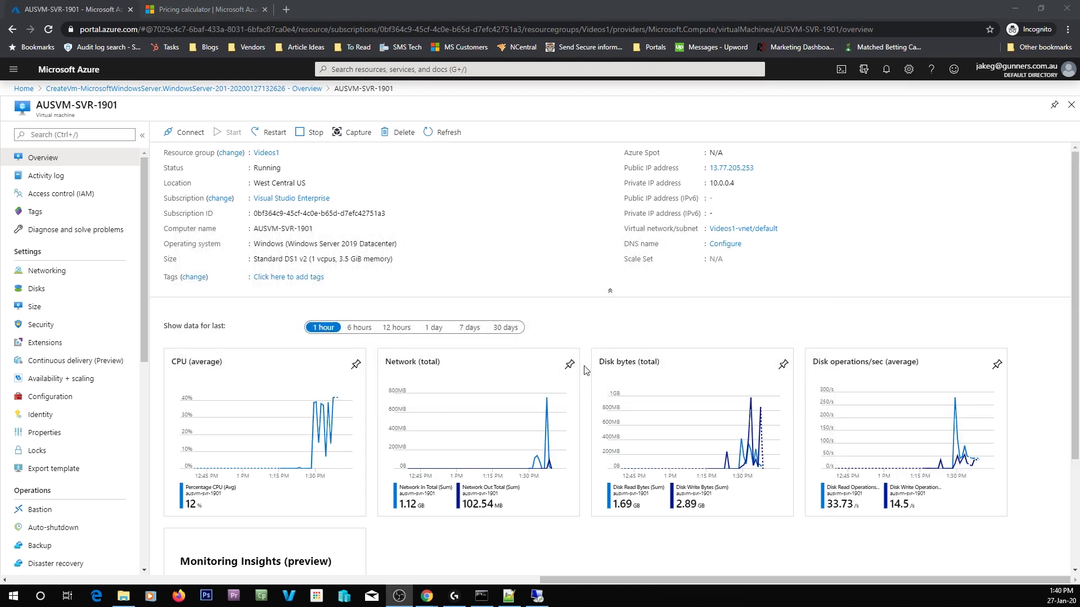
{"action": "left_click", "coordinate": [43, 272]}
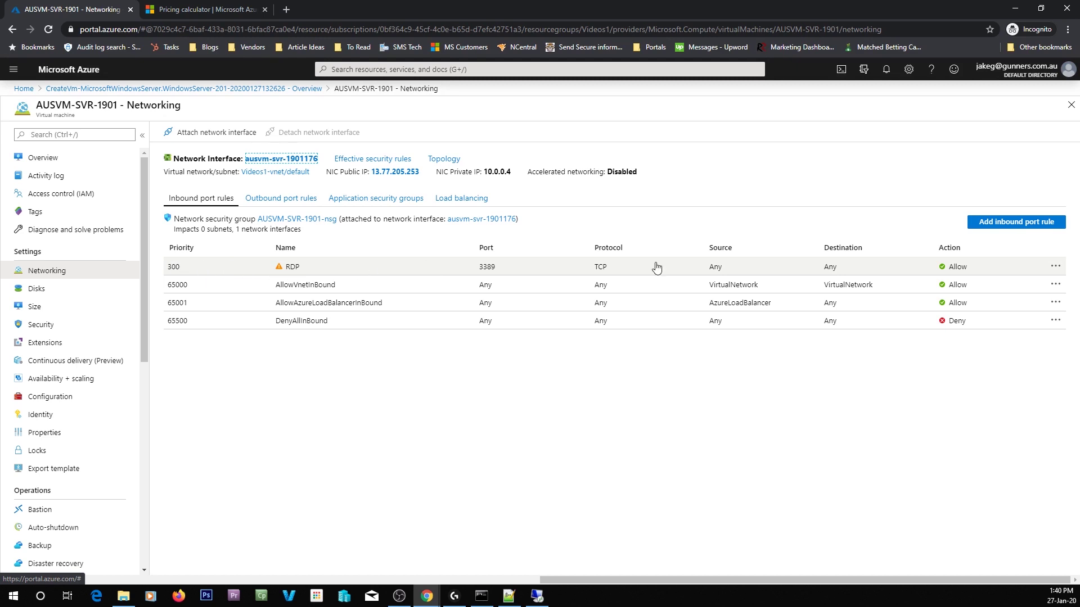
{"action": "left_click", "coordinate": [1047, 269]}
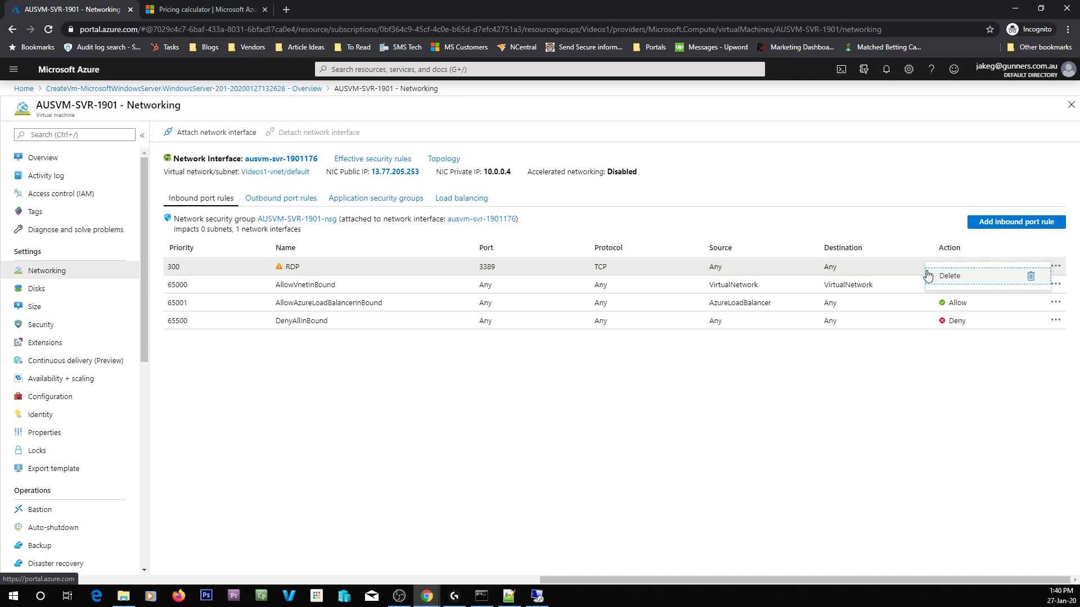
{"action": "left_click", "coordinate": [848, 274]}
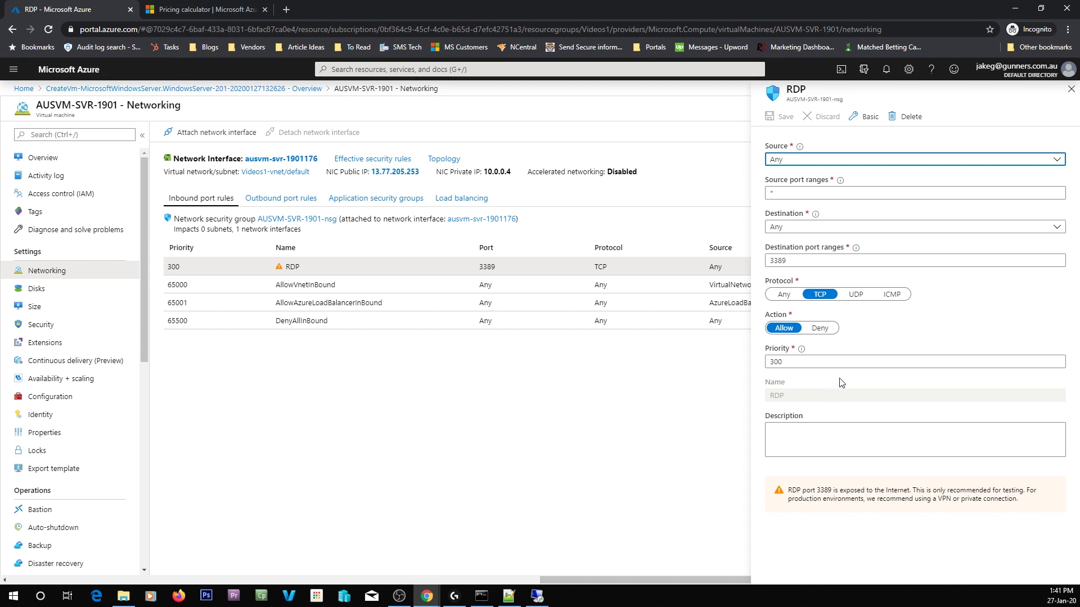
- Restrict the RDP rule's source to IP Addresses with the allowed public IP address, save the rule, and check the update notification
{"action": "left_click", "coordinate": [885, 161]}
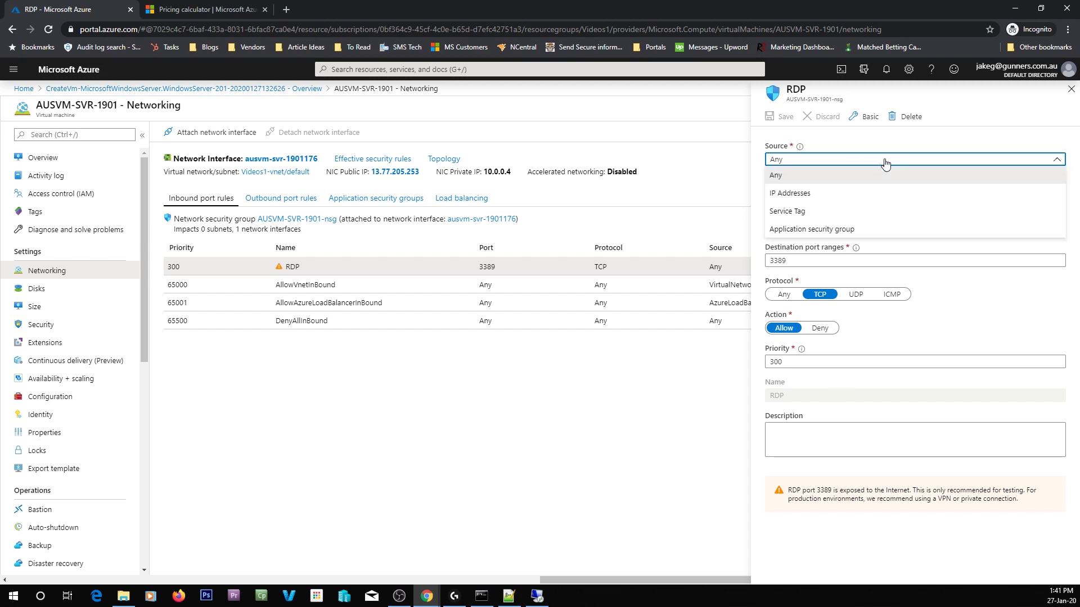
{"action": "left_click", "coordinate": [832, 192]}
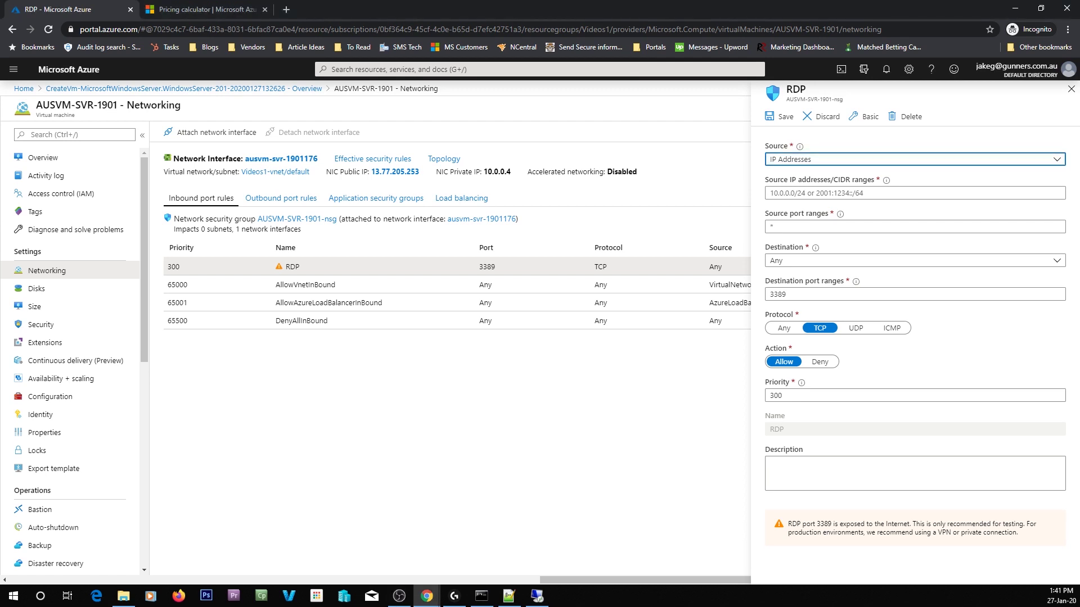
{"action": "left_click", "coordinate": [1016, 193]}
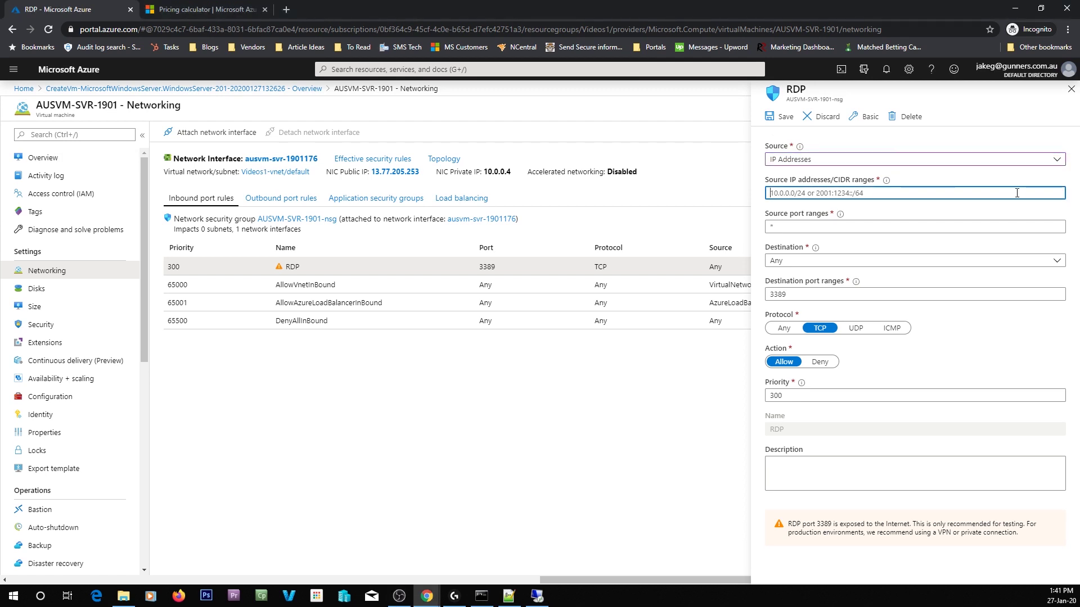
{"action": "type", "text": "20"}
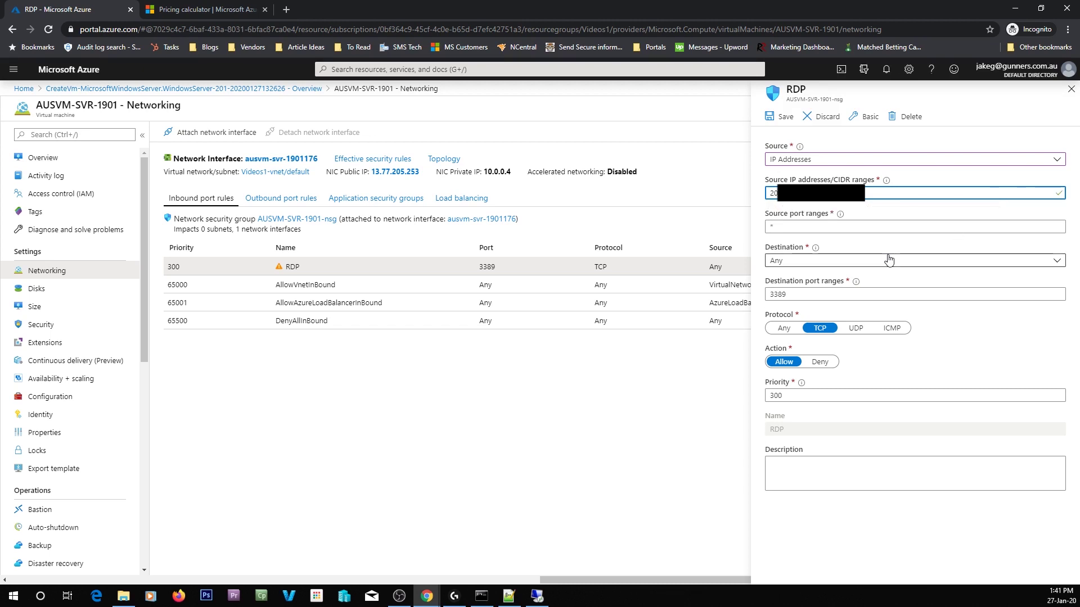
{"action": "left_click", "coordinate": [781, 120]}
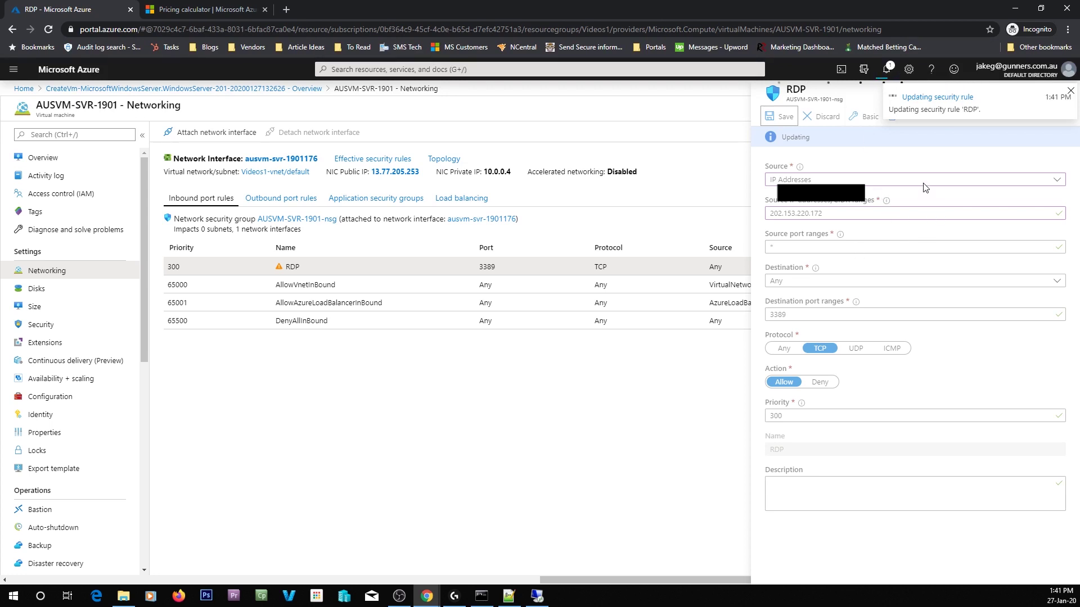
{"action": "left_click", "coordinate": [887, 69]}
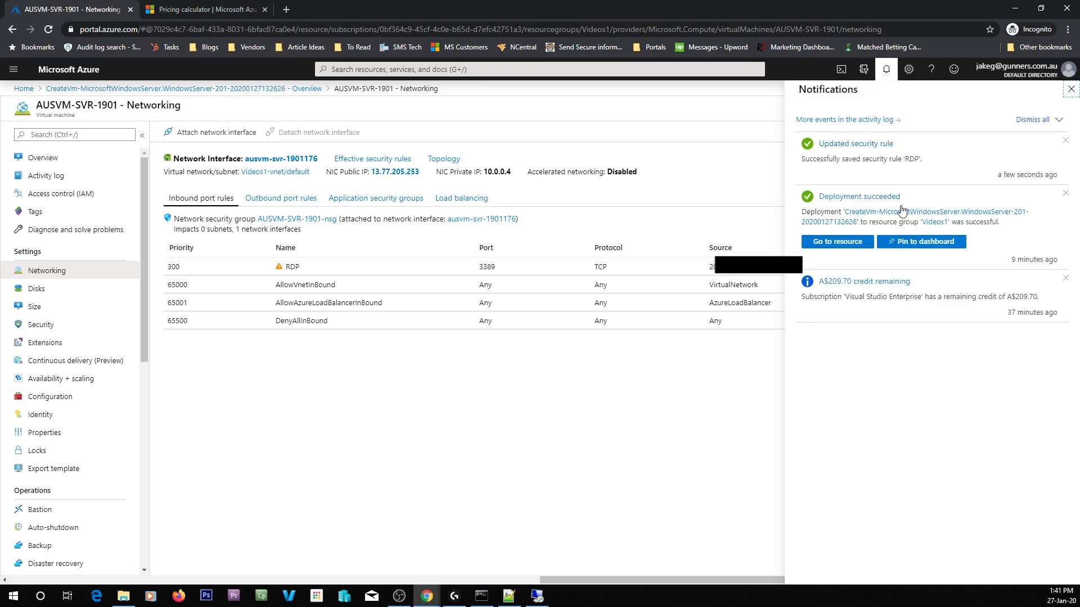
{"action": "left_click", "coordinate": [1069, 95]}
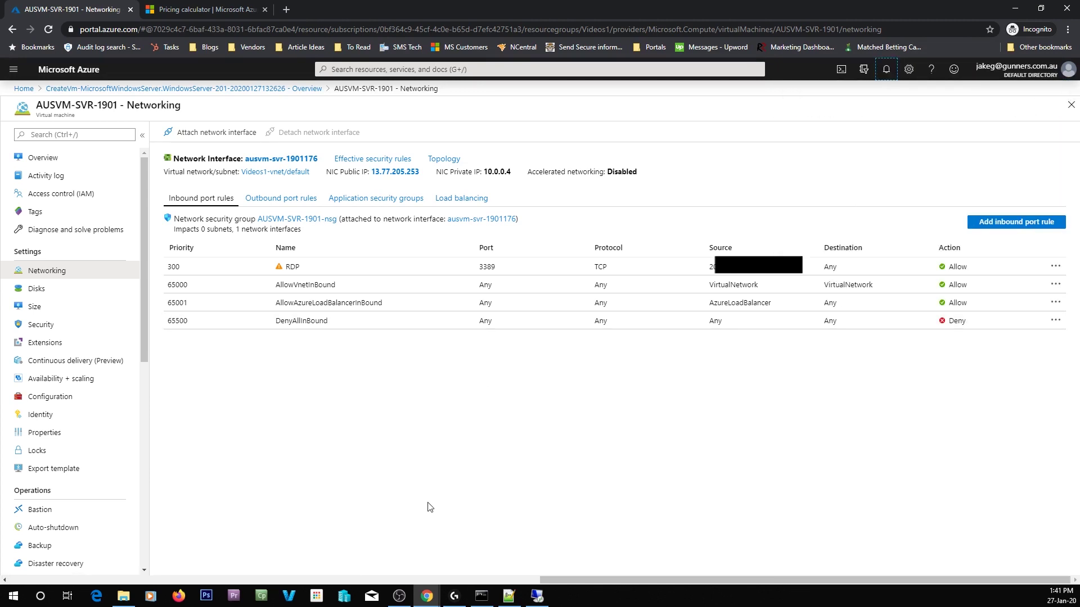
- Switch to the Remote Desktop session and test its response by opening and closing File Explorer and toggling between windowed and full-screen display
{"action": "left_click", "coordinate": [535, 596]}
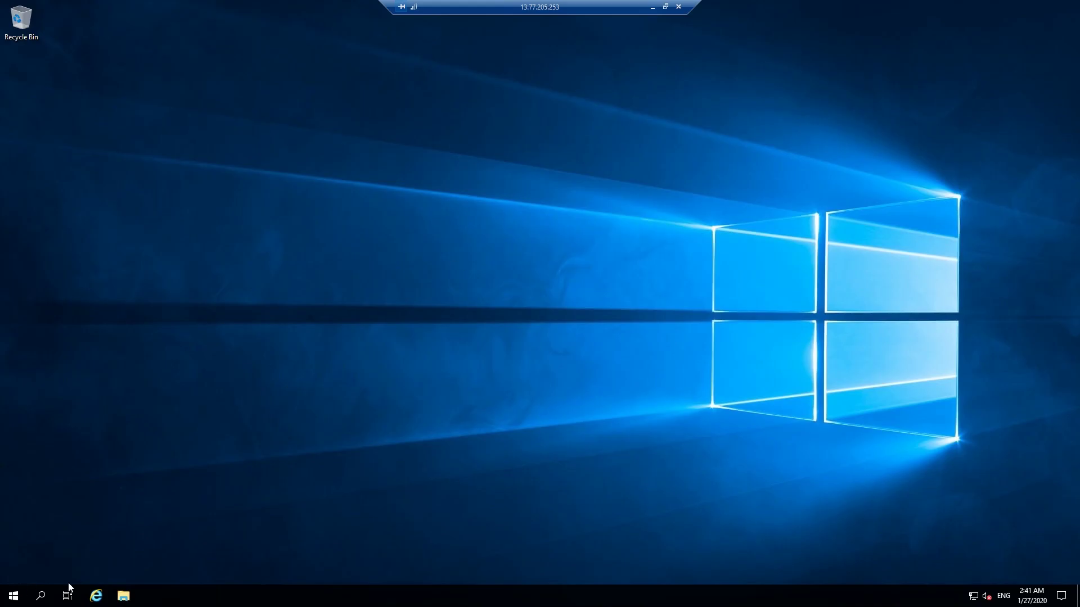
{"action": "left_click", "coordinate": [124, 597]}
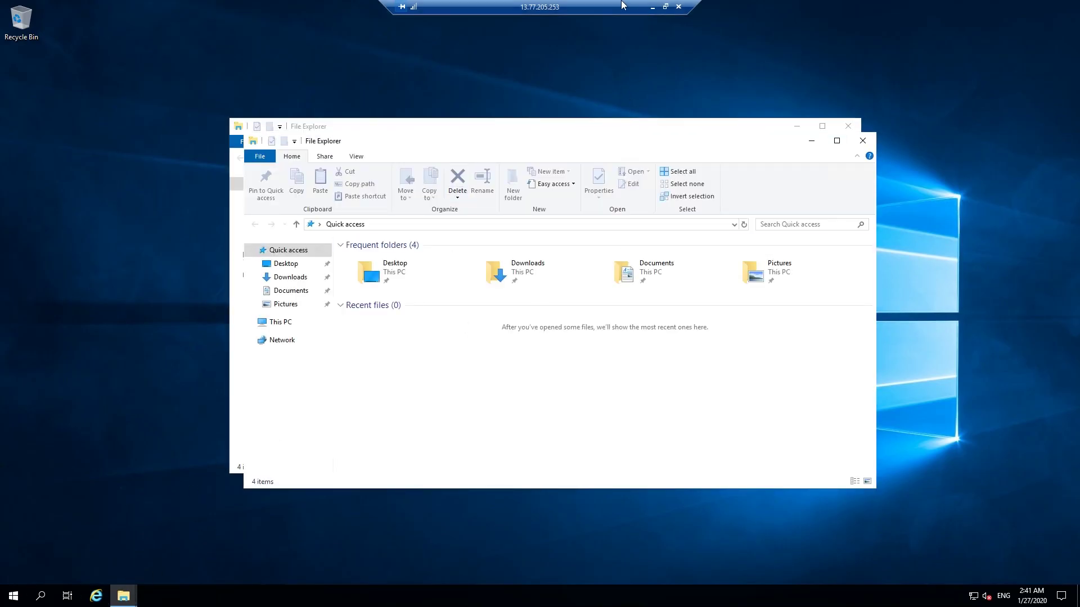
{"action": "left_click", "coordinate": [665, 7]}
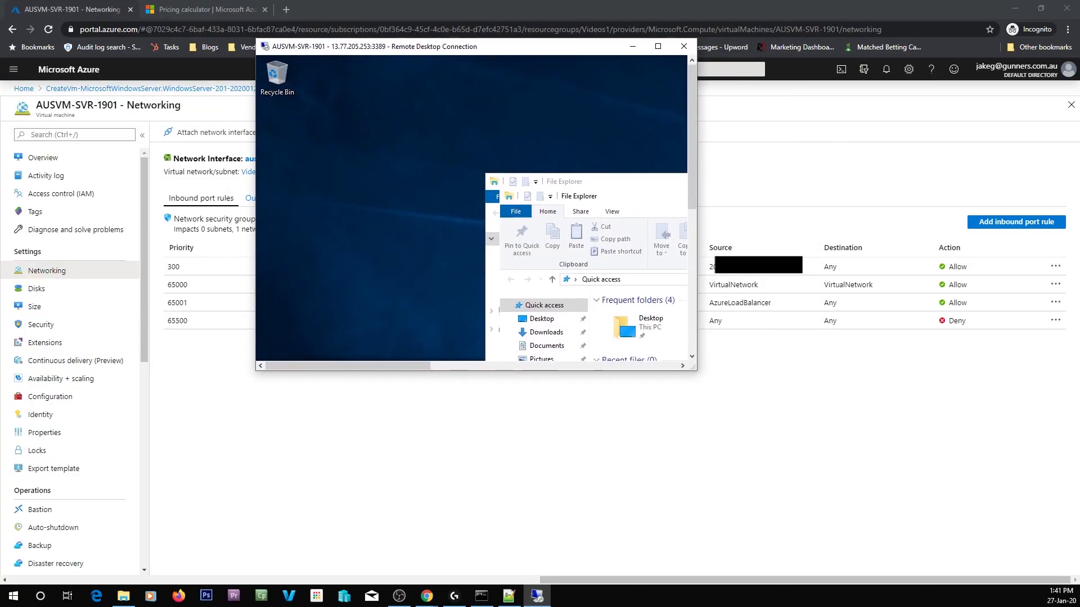
{"action": "left_click", "coordinate": [657, 46]}
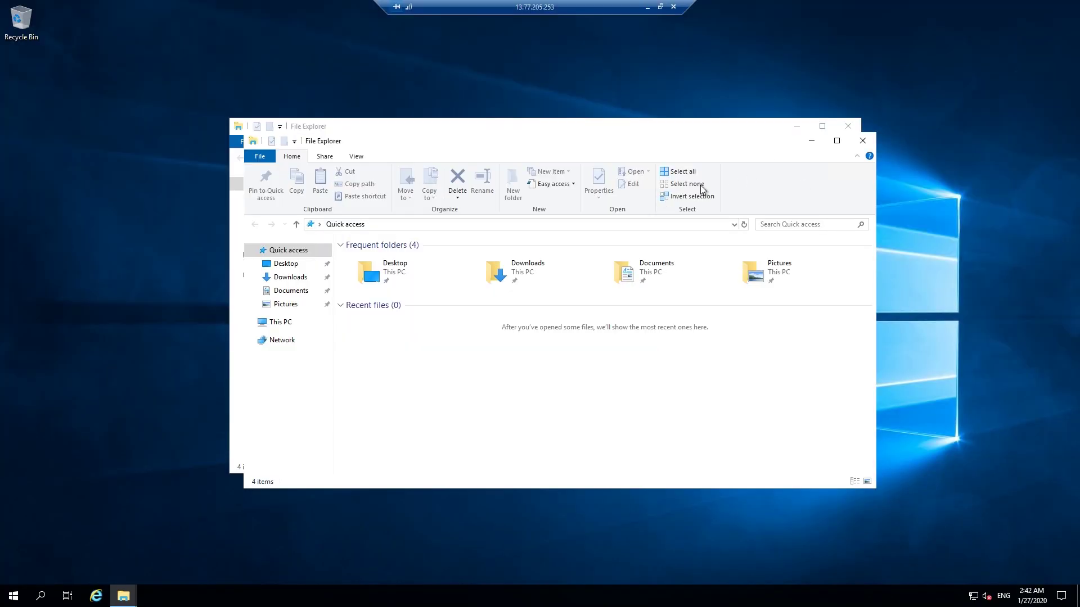
{"action": "left_click", "coordinate": [851, 126]}
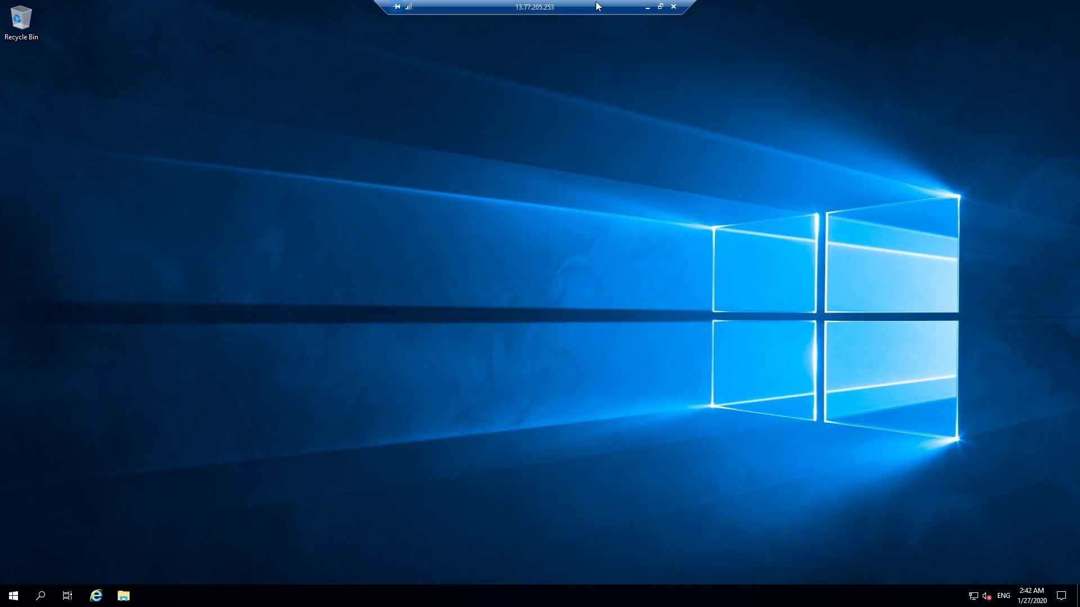
{"action": "left_click", "coordinate": [660, 6]}
{"action": "left_click_drag", "start_coordinate": [569, 61], "coordinate": [438, 100]}
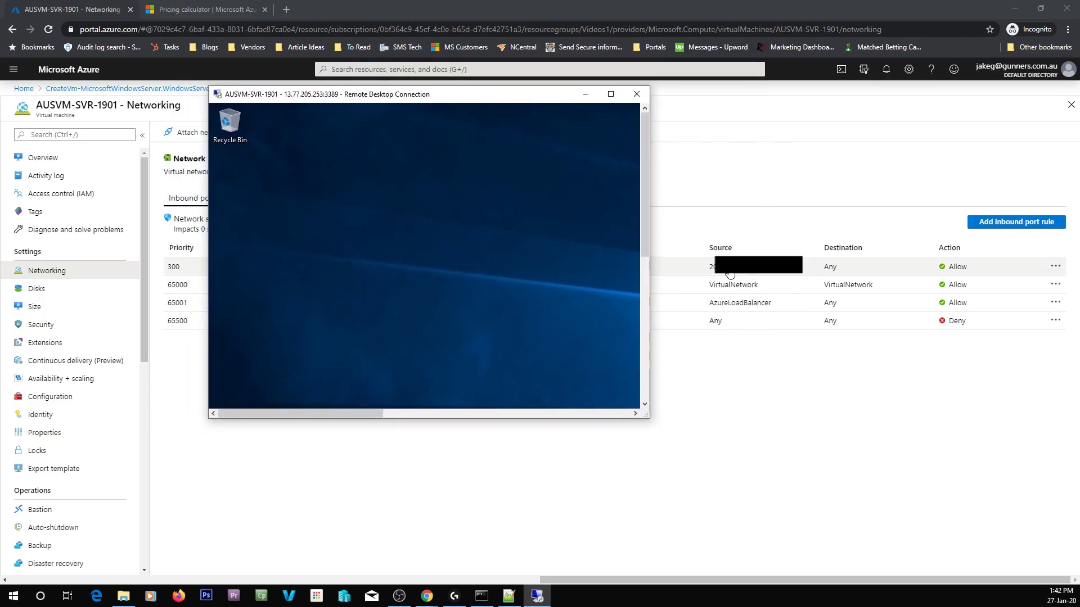
{"action": "left_click", "coordinate": [610, 94]}
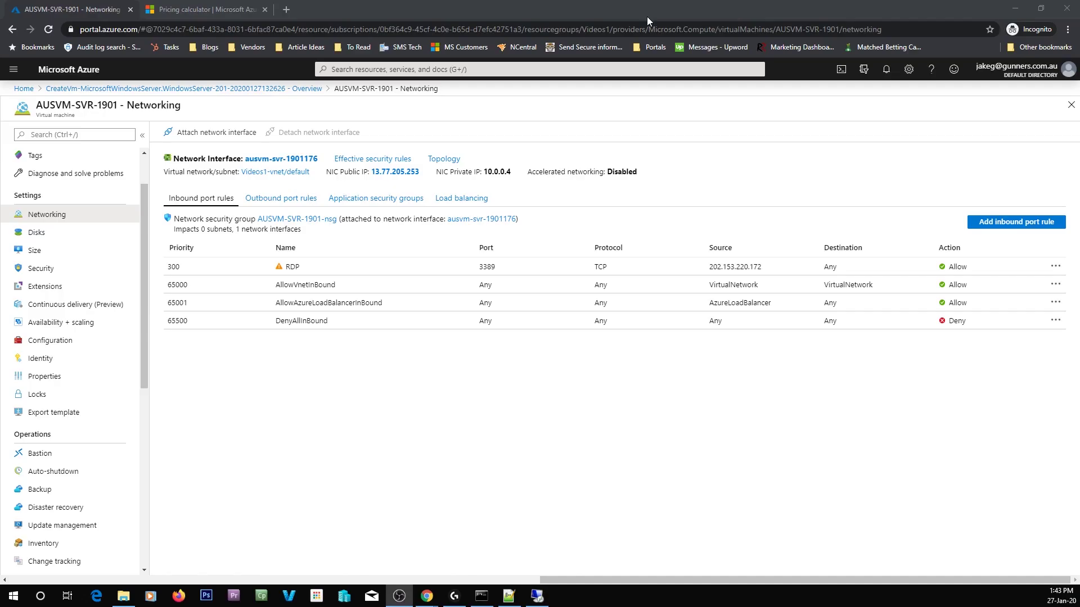
- Review the OS disk in the virtual machine's Disks settings in the Azure portal, and inspect the drives under This PC on the server
{"action": "left_click", "coordinate": [641, 7]}
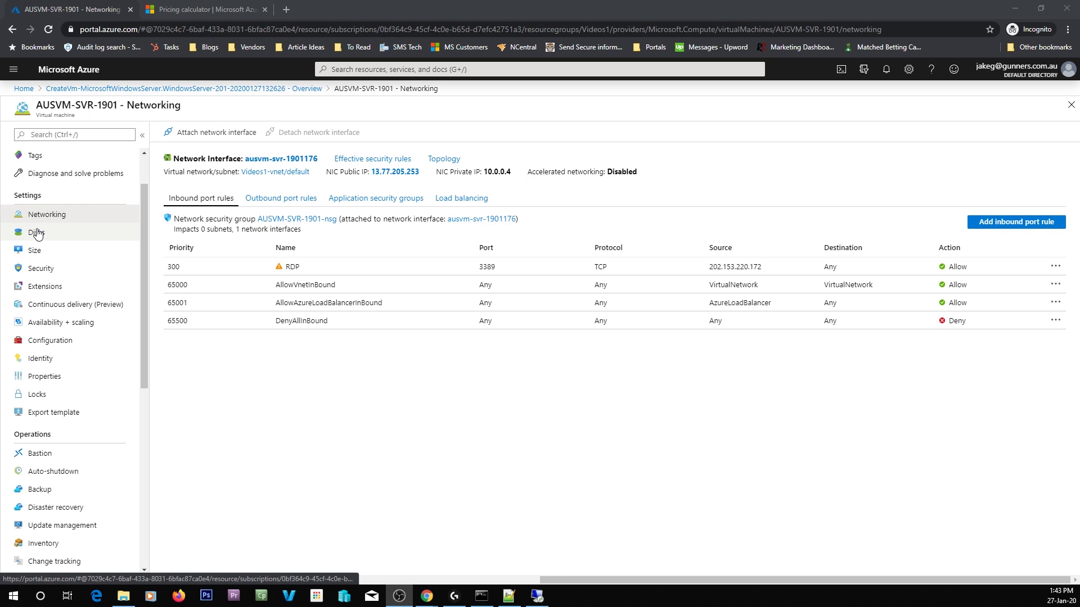
{"action": "left_click", "coordinate": [36, 233]}
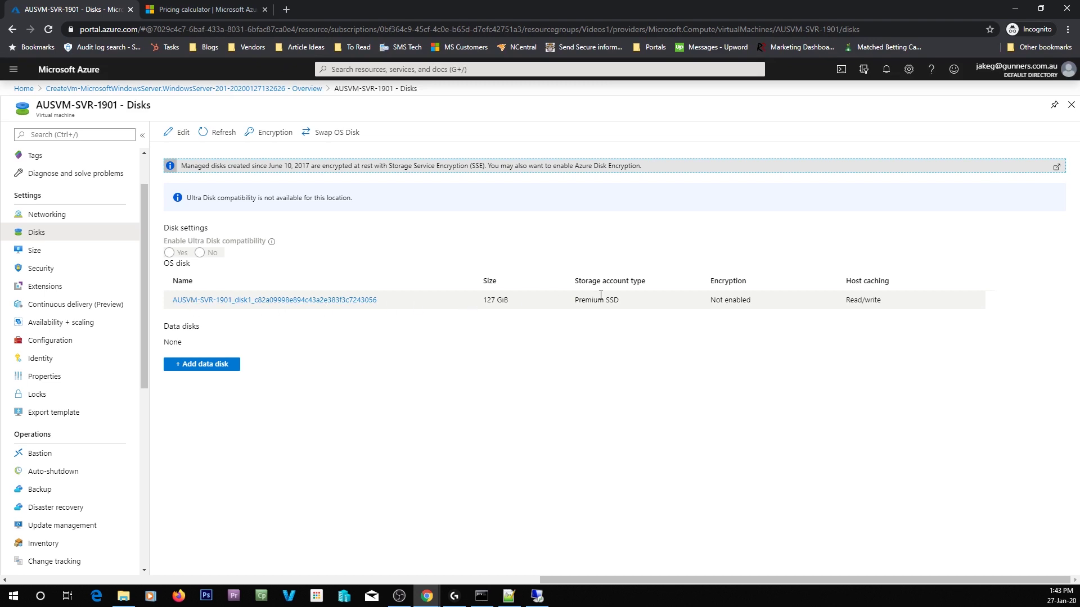
{"action": "left_click", "coordinate": [539, 600]}
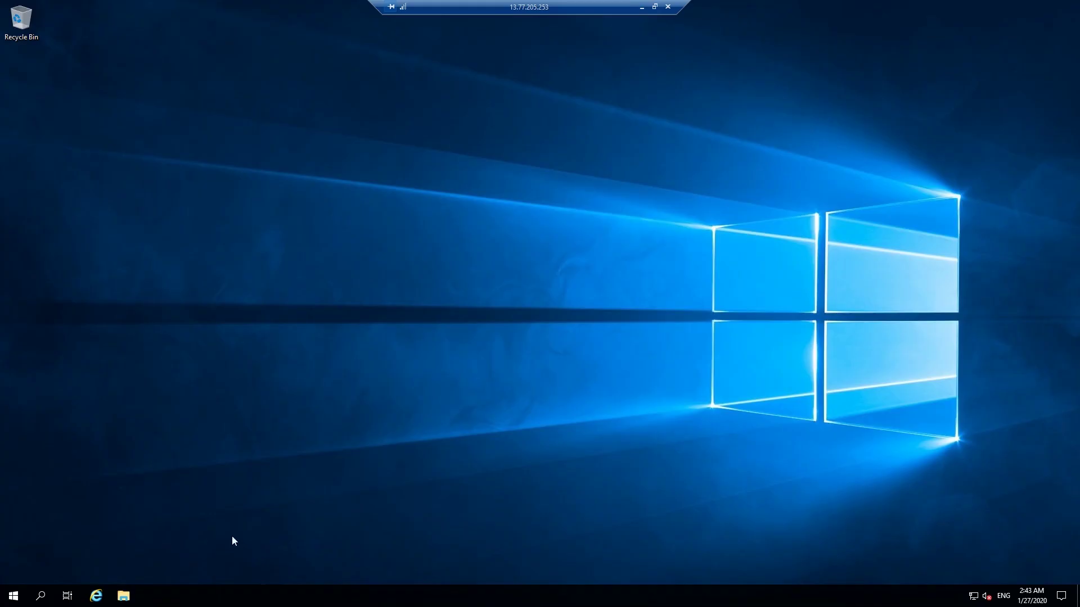
{"action": "left_click", "coordinate": [131, 597]}
{"action": "left_click", "coordinate": [264, 257]}
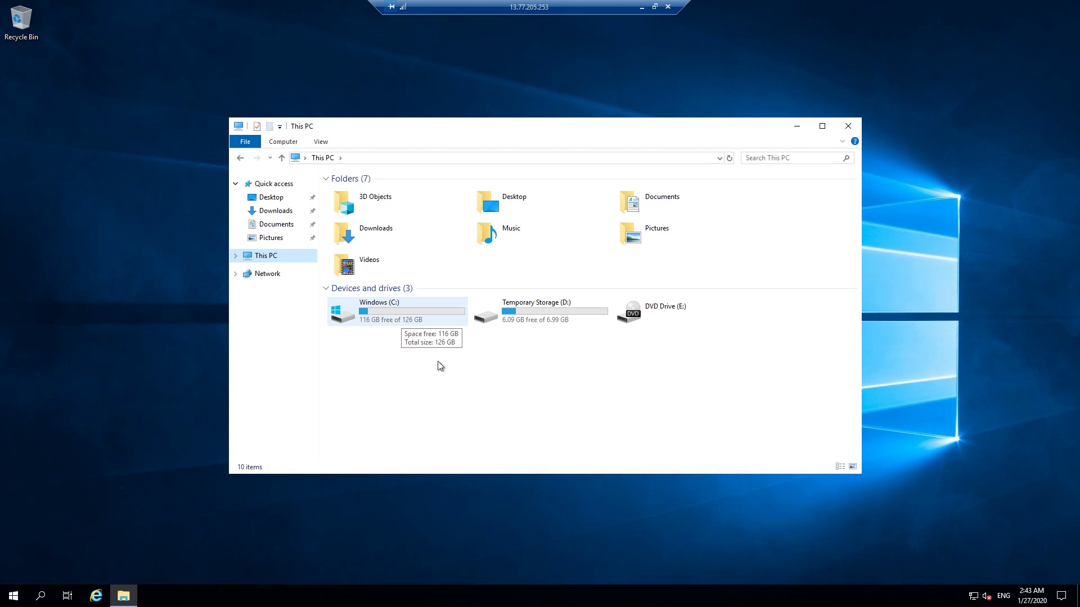
- Read the data-loss warning in DATALOSS_WARNING_README on the Temporary Storage (D:) drive, and close Notepad and File Explorer
{"action": "left_click", "coordinate": [534, 316]}
{"action": "double_click", "coordinate": [535, 312]}
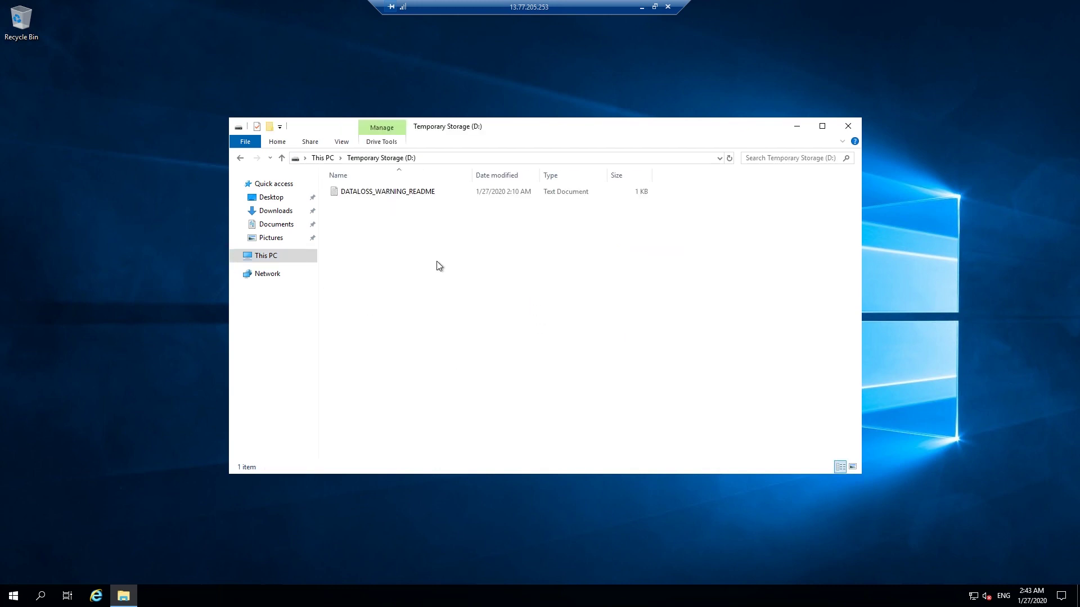
{"action": "left_click", "coordinate": [408, 194]}
{"action": "double_click", "coordinate": [407, 193]}
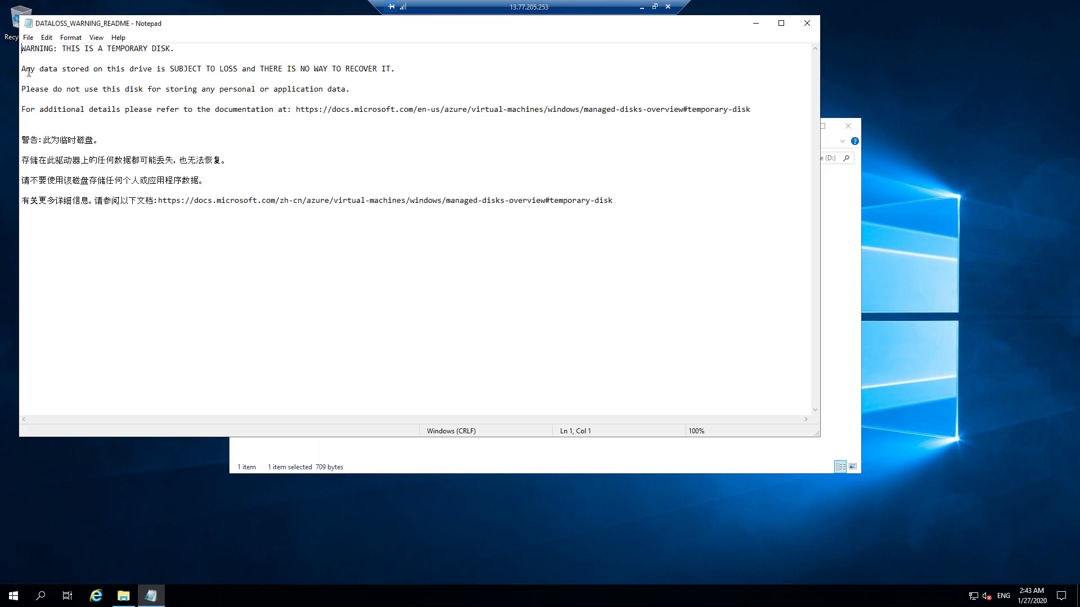
{"action": "left_click_drag", "start_coordinate": [27, 69], "coordinate": [390, 69]}
{"action": "left_click", "coordinate": [318, 109]}
{"action": "left_click", "coordinate": [806, 28]}
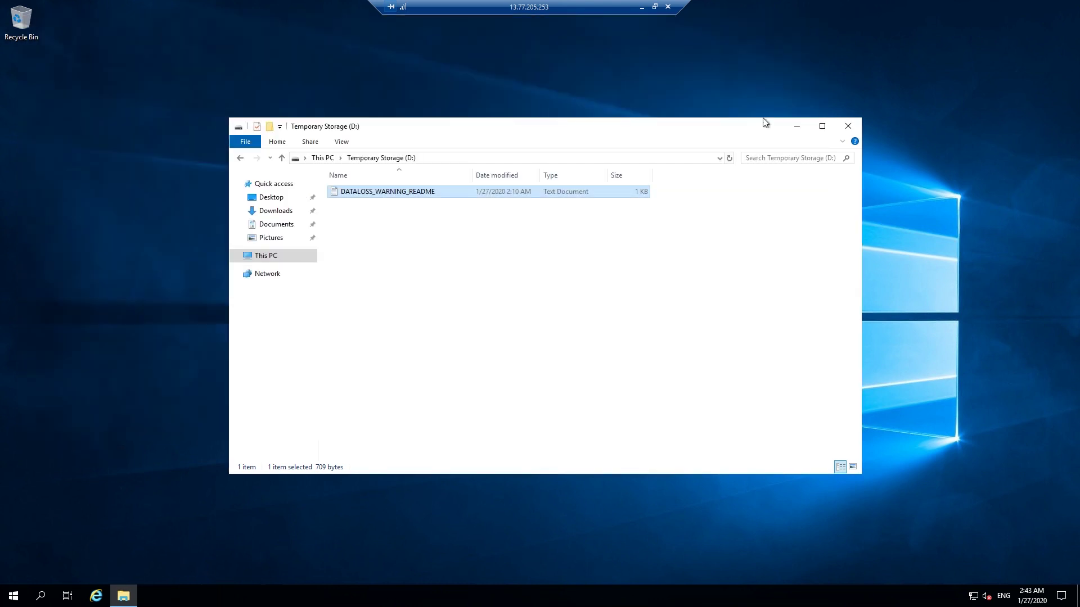
{"action": "left_click", "coordinate": [848, 126]}
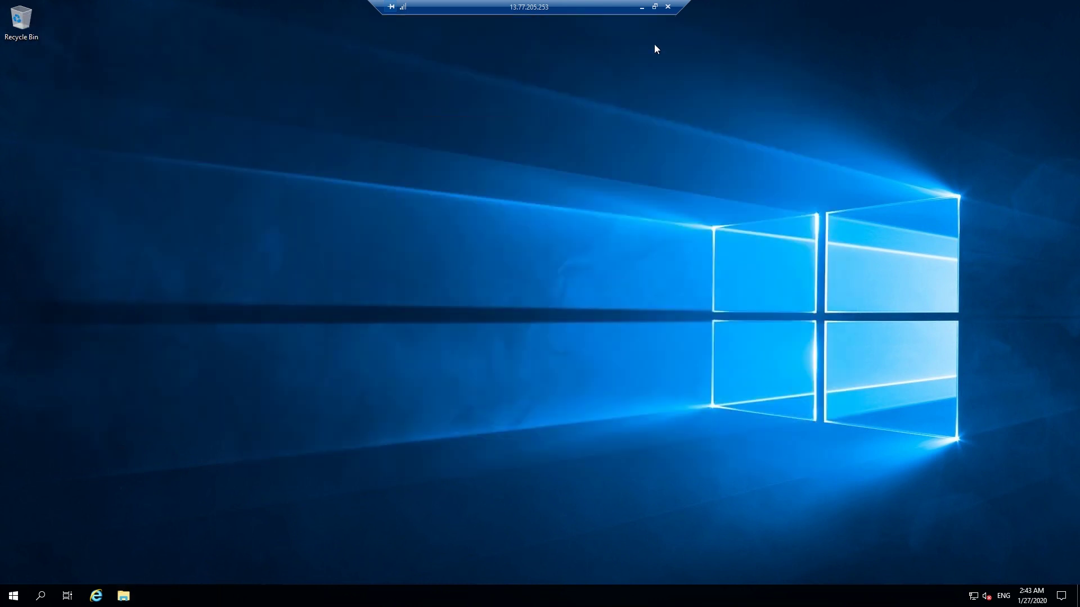
- Switch to the Azure portal, add a data disk to the virtual machine, and name its new managed disk DataDisk1
{"action": "left_click", "coordinate": [638, 10]}
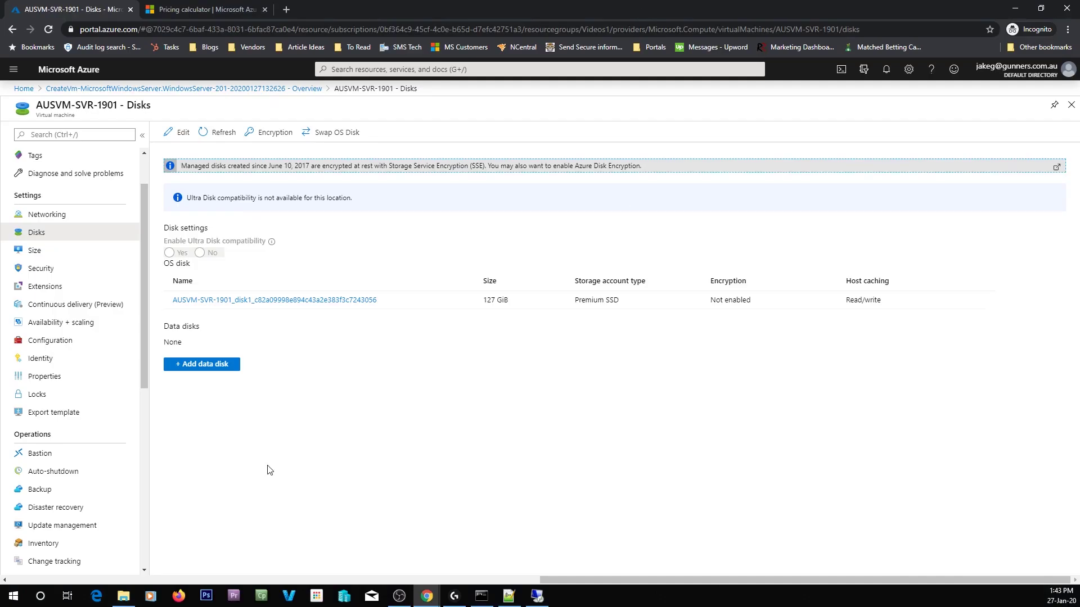
{"action": "left_click", "coordinate": [201, 365]}
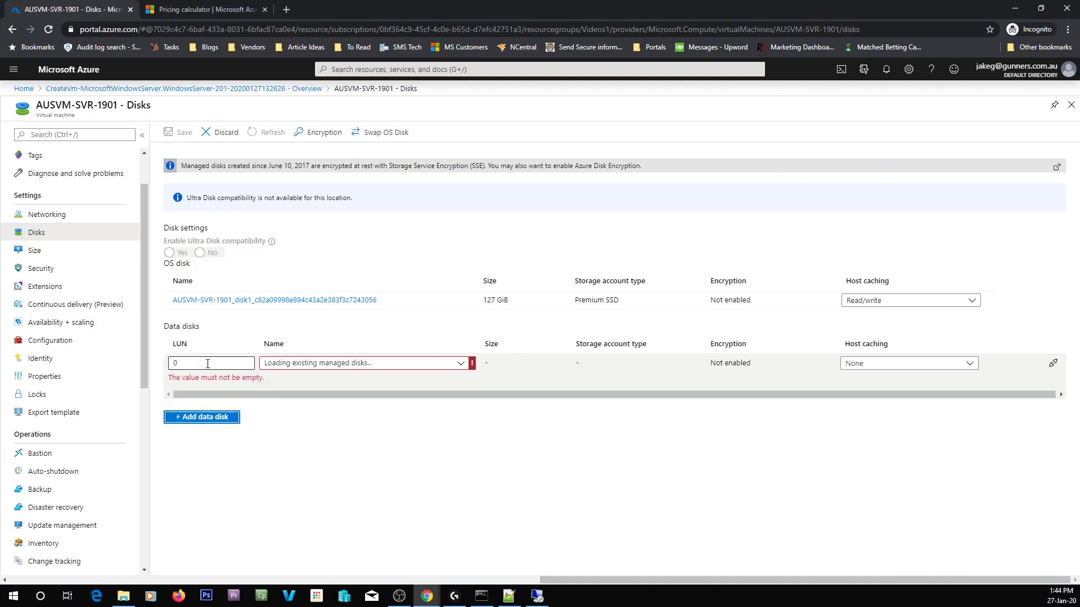
{"action": "left_click", "coordinate": [456, 368]}
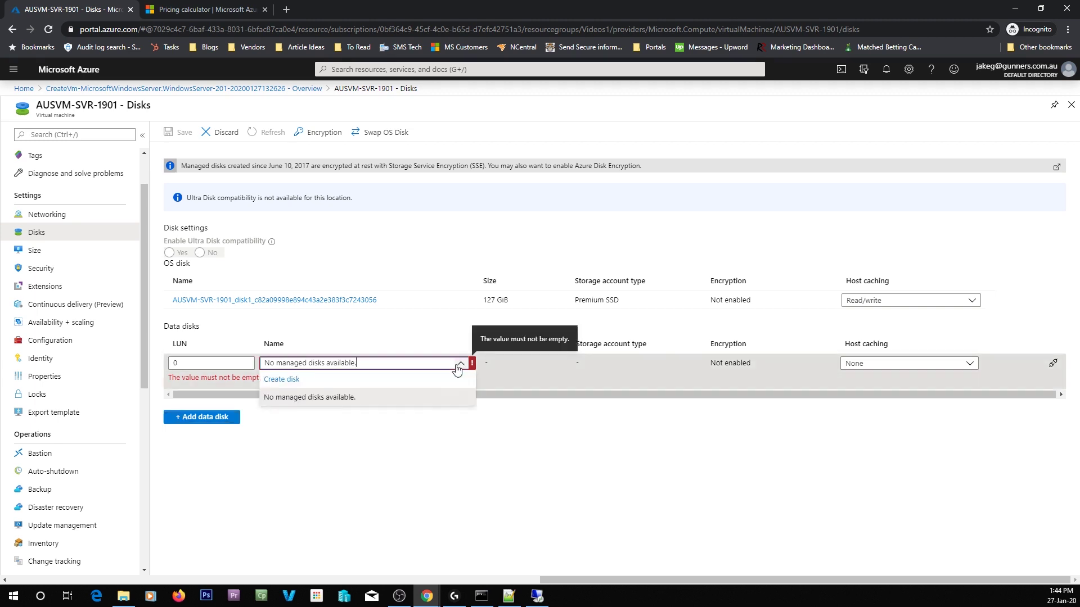
{"action": "left_click", "coordinate": [284, 378]}
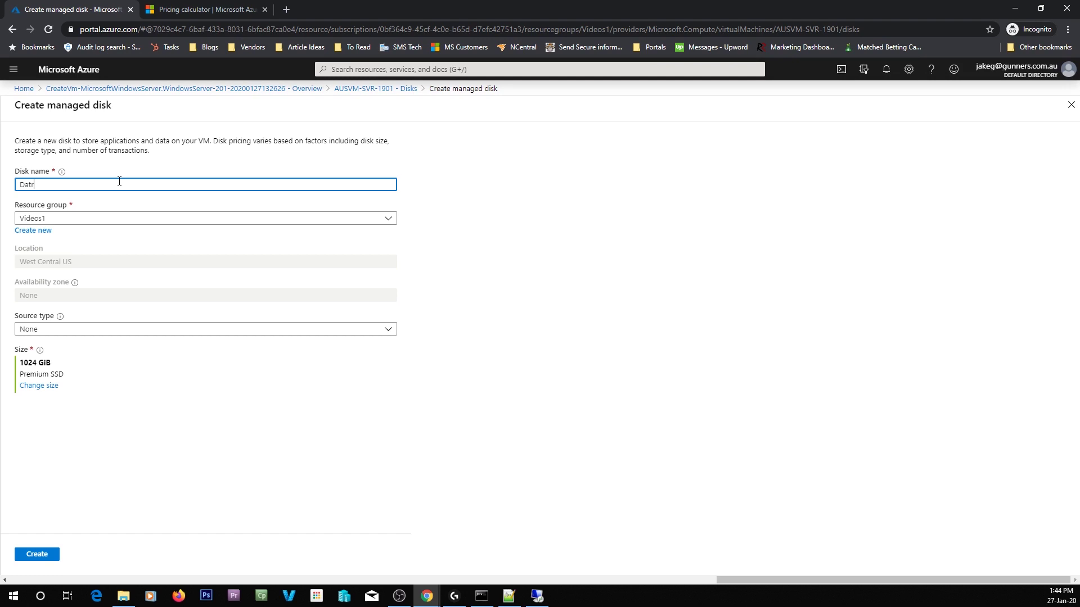
{"action": "type", "text": "Data dis"}
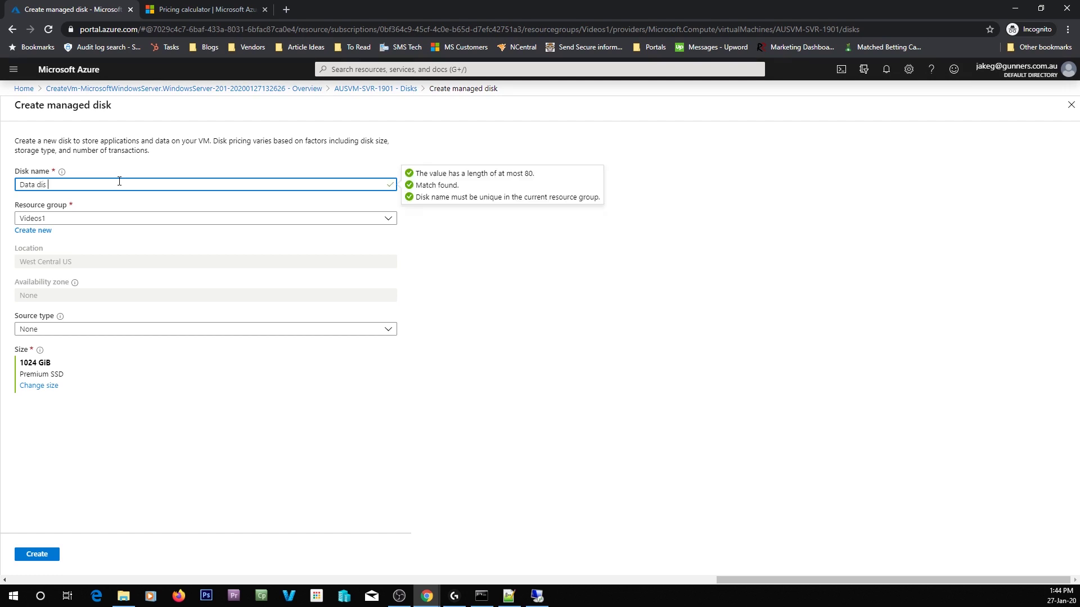
{"action": "type", "text": "k 1"}
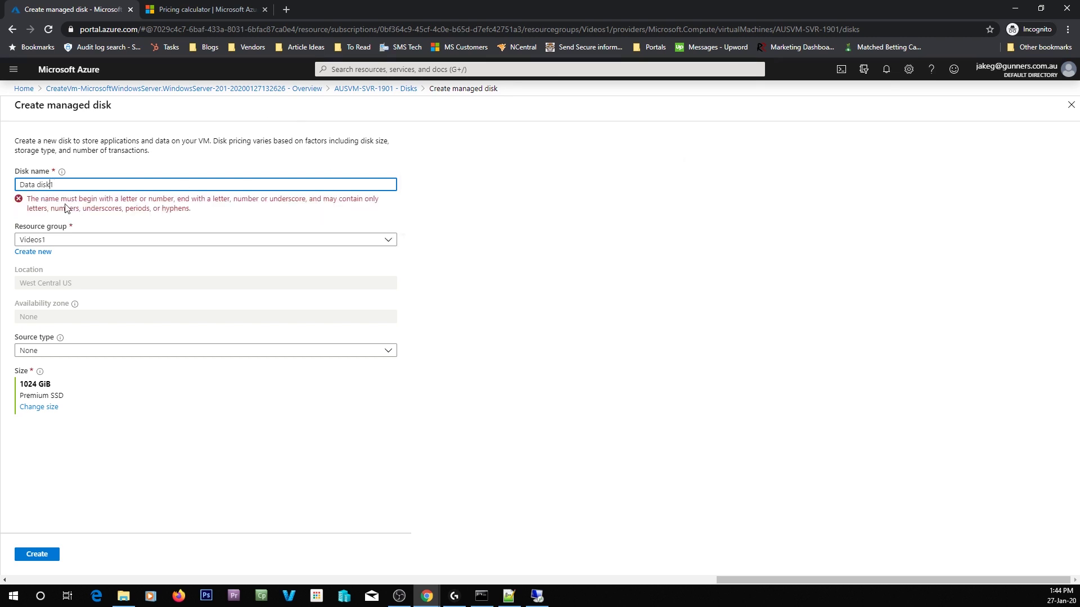
{"action": "key", "text": "Left"}
{"action": "key", "text": "BackSpace"}
{"action": "type", "text": "D"}
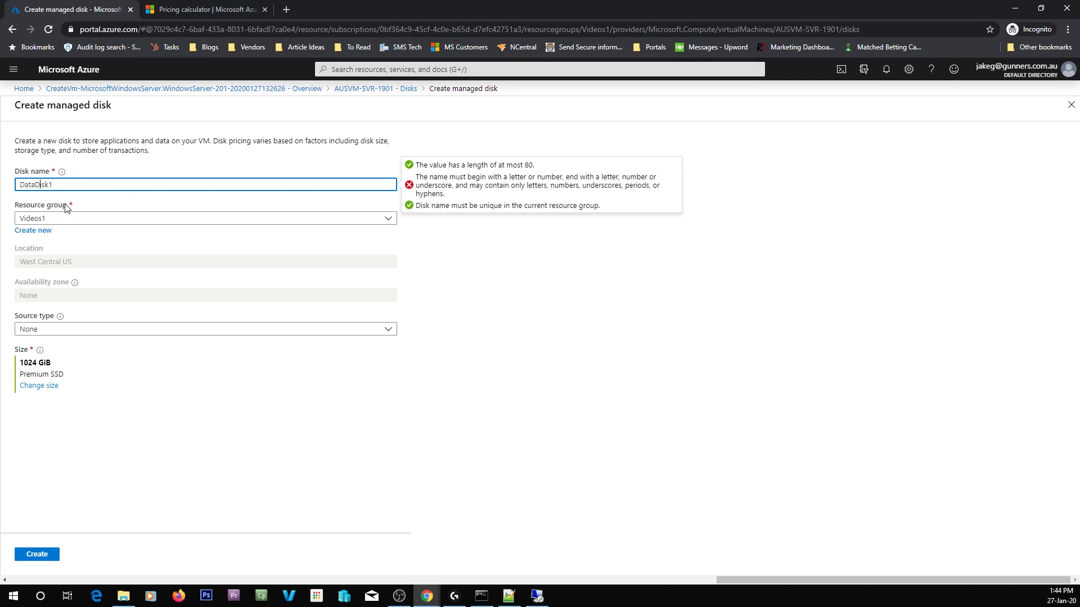
{"action": "key", "text": "Tab"}
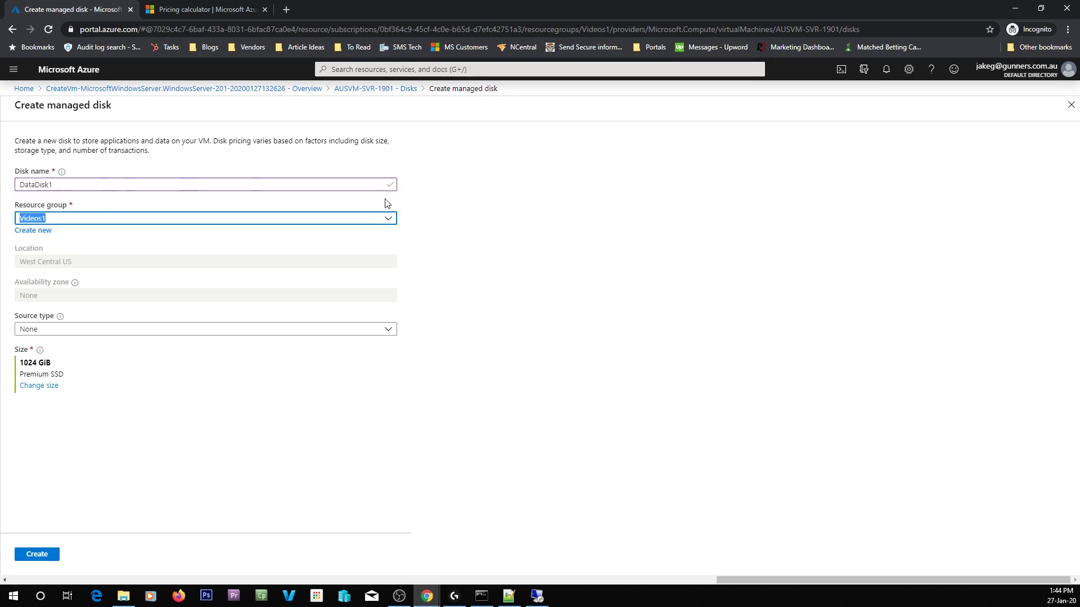
- Set the new disk's size to 32 GiB Premium SSD, keeping source type None, and create the disk
{"action": "left_click", "coordinate": [109, 337]}
{"action": "left_click", "coordinate": [116, 335]}
{"action": "left_click", "coordinate": [116, 335]}
{"action": "left_click", "coordinate": [115, 337]}
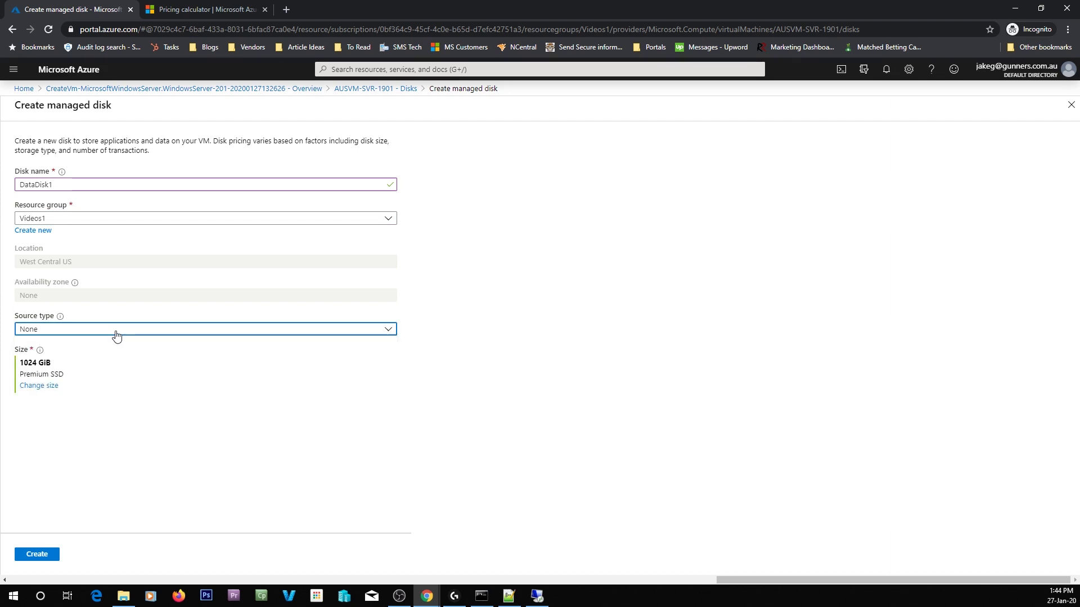
{"action": "left_click", "coordinate": [39, 386]}
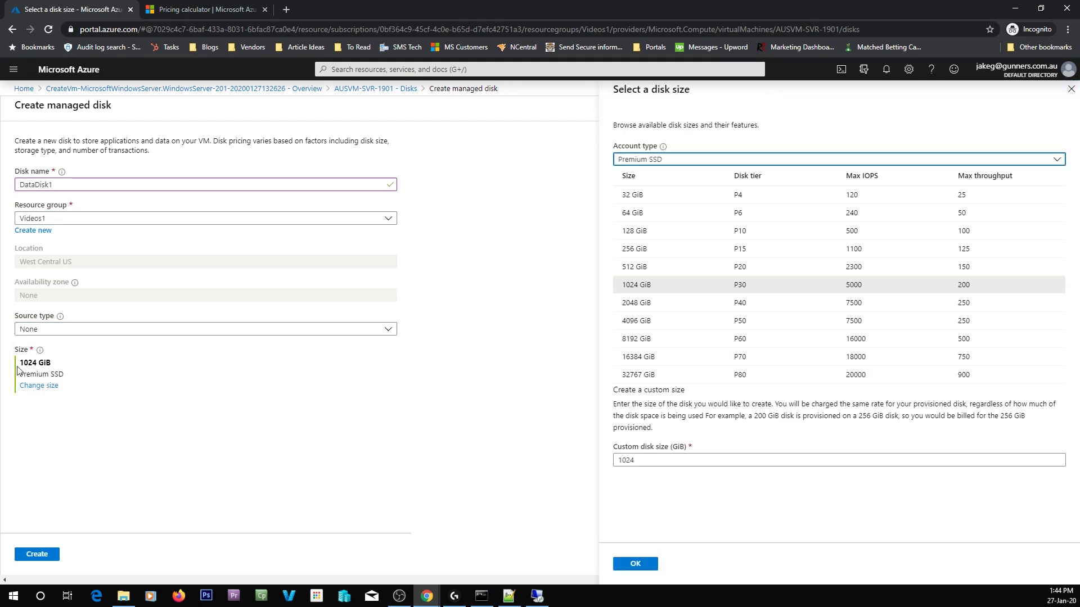
{"action": "left_click", "coordinate": [706, 198]}
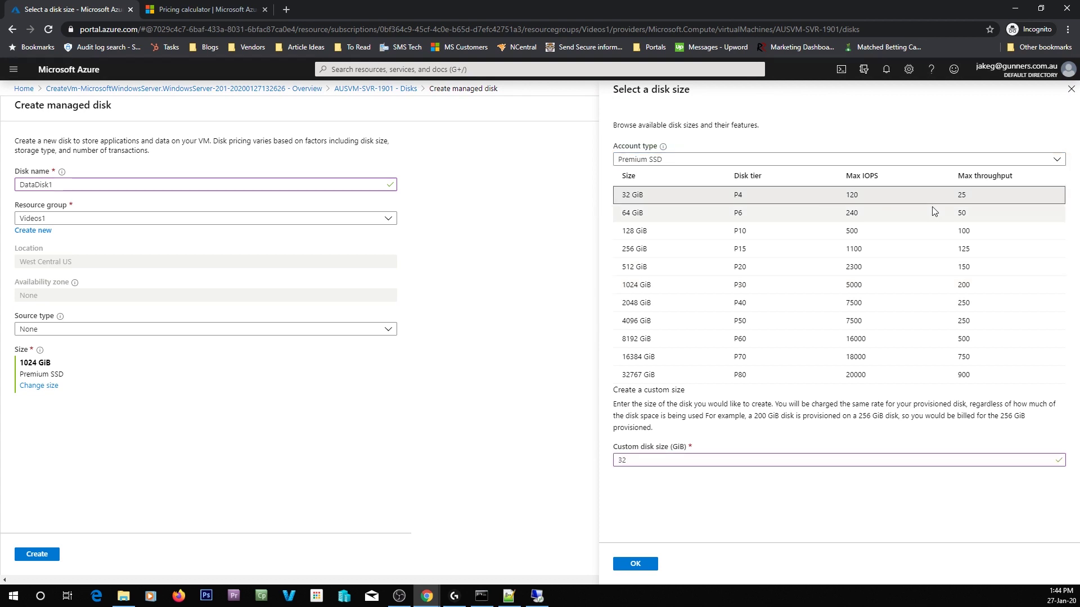
{"action": "left_click", "coordinate": [648, 562]}
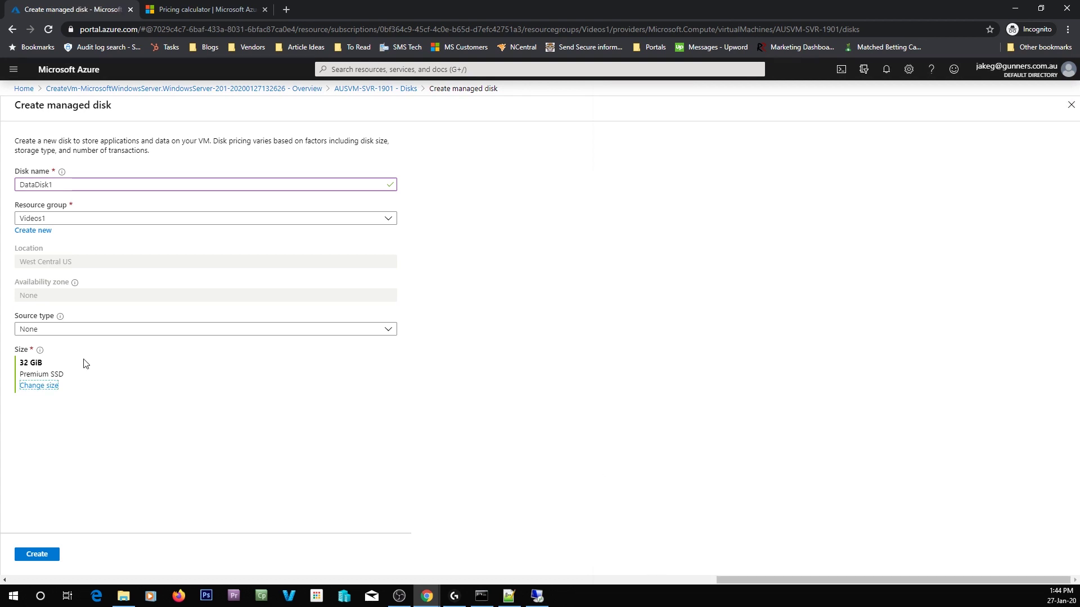
{"action": "left_click", "coordinate": [37, 555]}
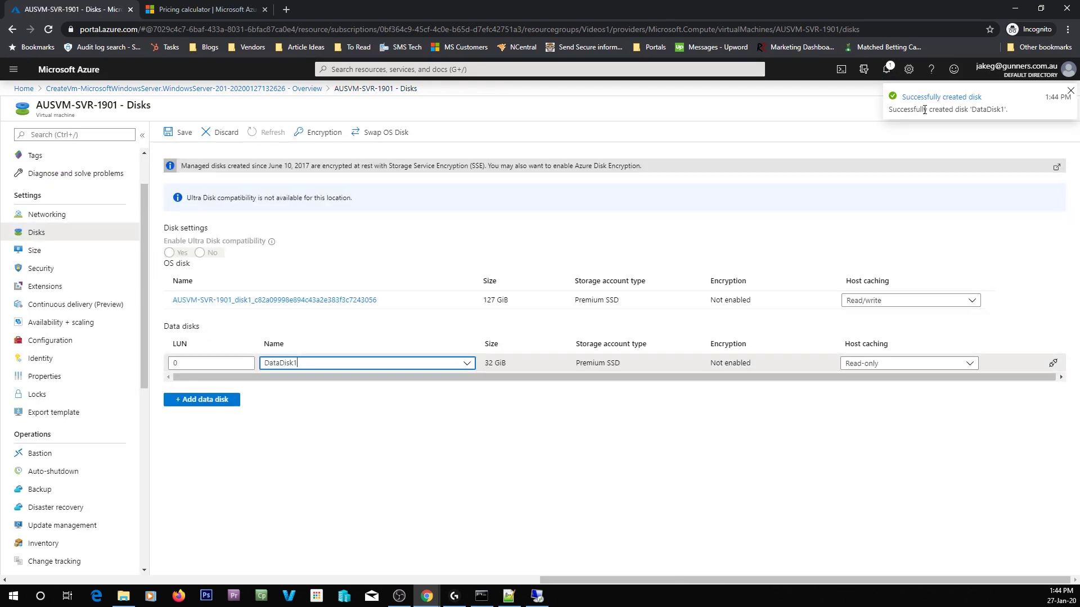
- Switch to the Remote Desktop session, check the drives under This PC, and open Server Manager from This PC, dismissing the Windows Admin Center notice
{"action": "left_click", "coordinate": [537, 596]}
{"action": "left_click", "coordinate": [123, 596]}
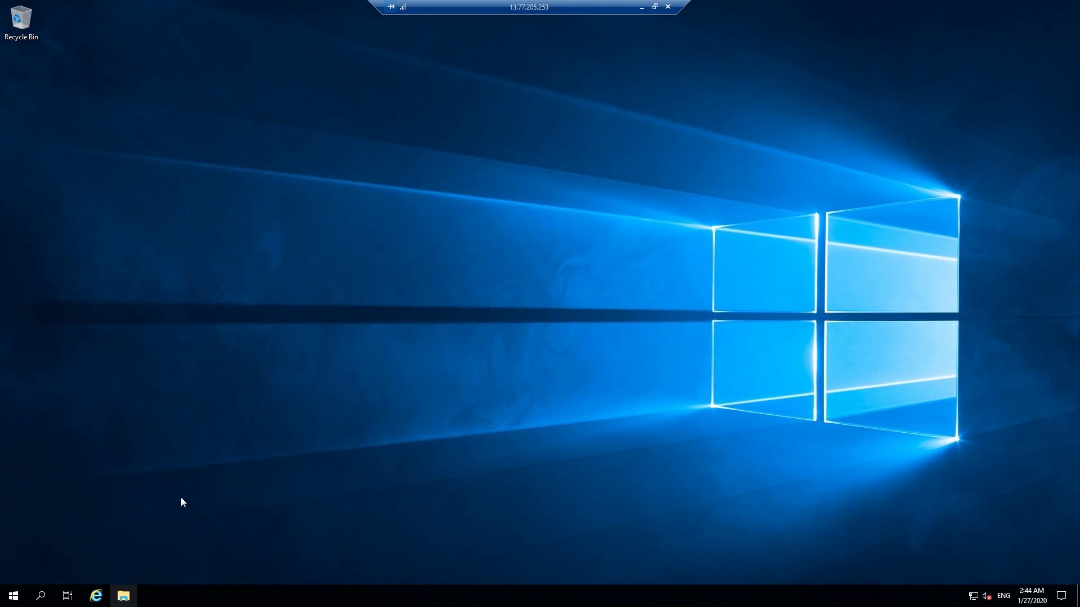
{"action": "left_click", "coordinate": [266, 258]}
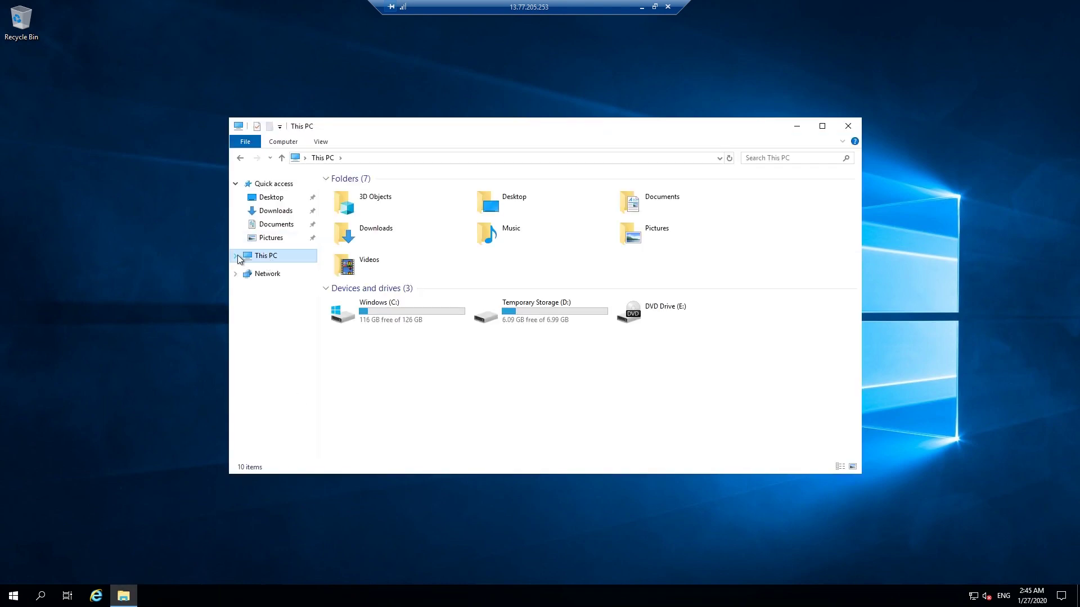
{"action": "left_click", "coordinate": [237, 256]}
{"action": "right_click", "coordinate": [288, 256]}
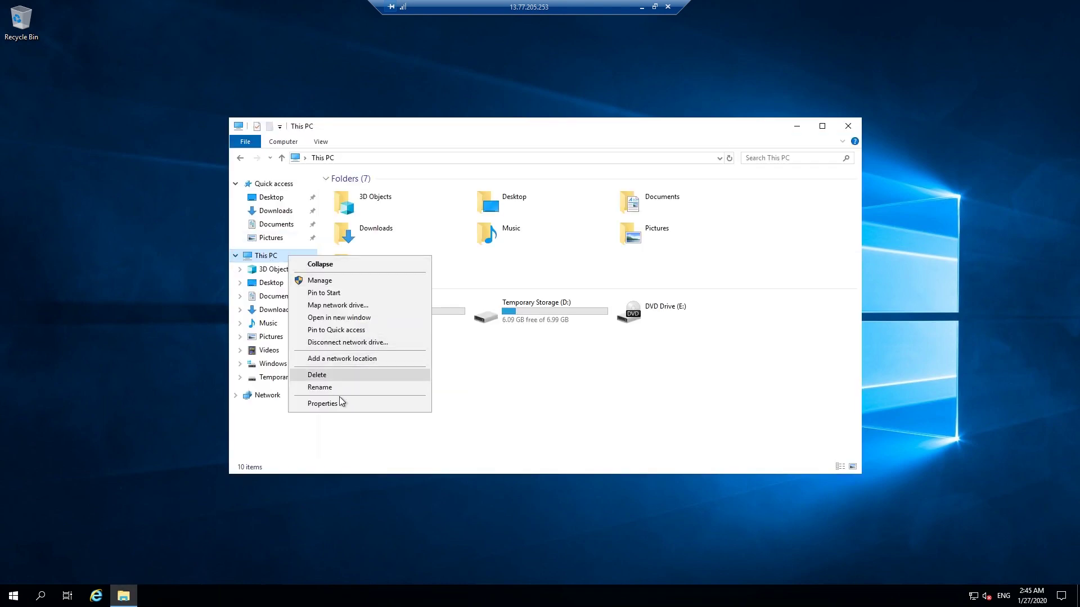
{"action": "left_click", "coordinate": [333, 281]}
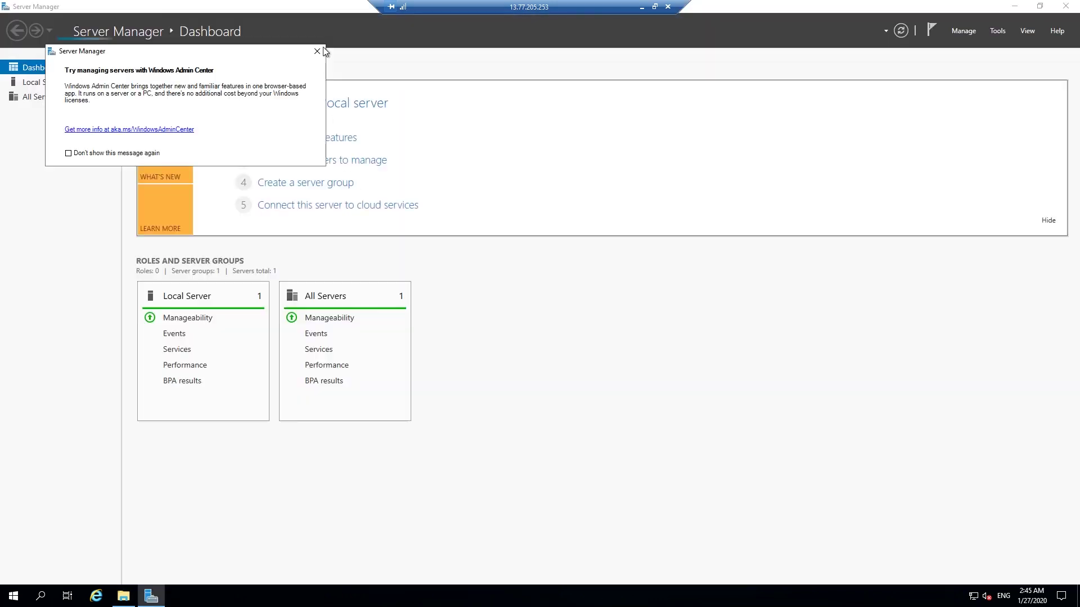
{"action": "left_click", "coordinate": [318, 50]}
- Find and open Disk Management on the server, enlarge its window, and examine the listed disks
{"action": "left_click", "coordinate": [14, 597]}
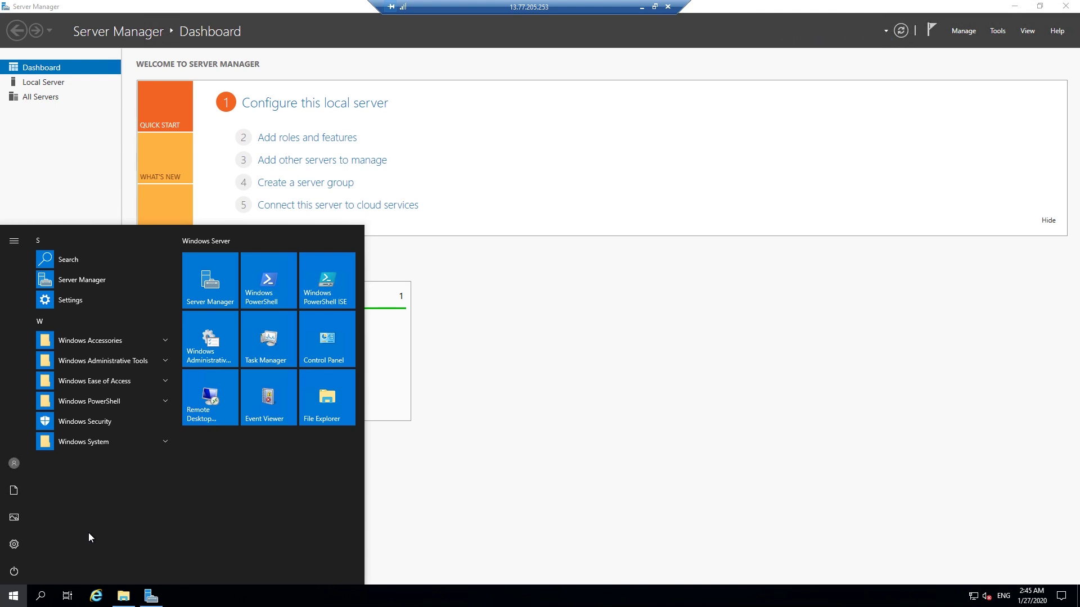
{"action": "type", "text": "c"}
{"action": "type", "text": "disk man"}
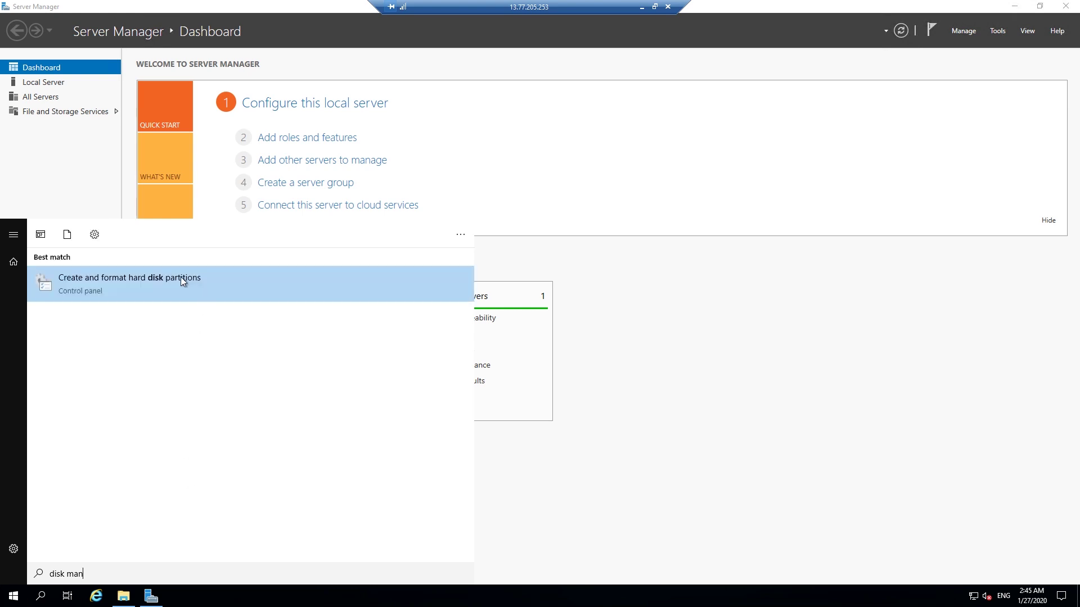
{"action": "left_click", "coordinate": [149, 276]}
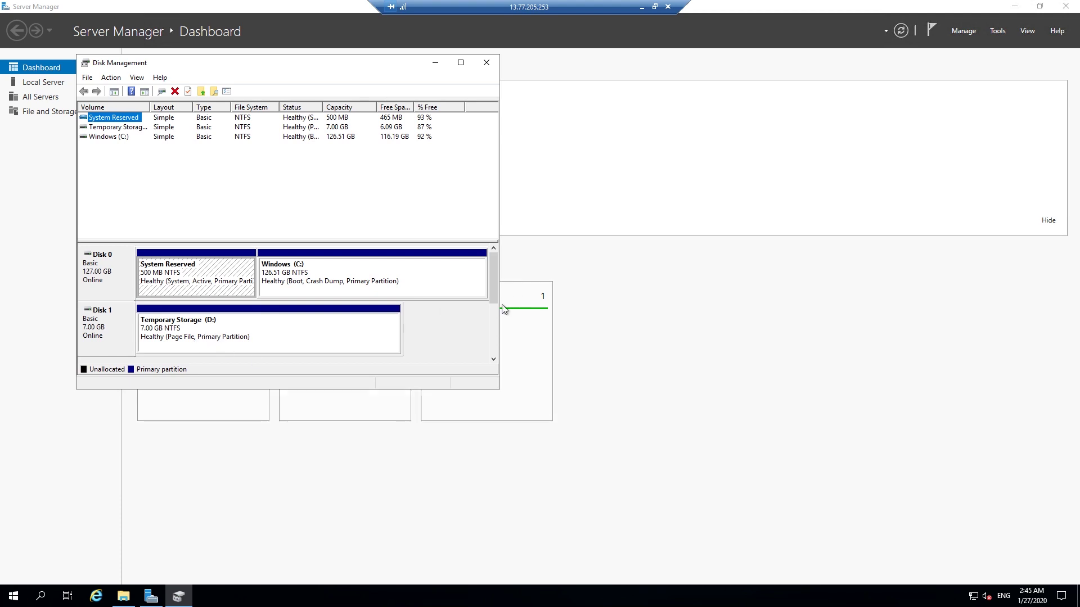
{"action": "left_click", "coordinate": [493, 359]}
{"action": "left_click", "coordinate": [493, 359]}
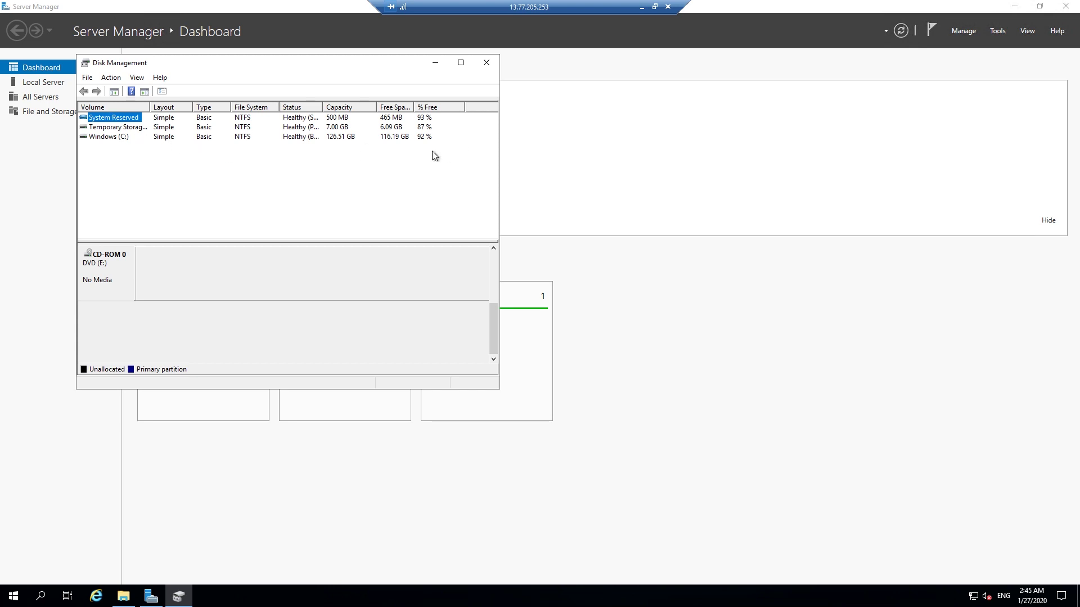
{"action": "left_click_drag", "start_coordinate": [499, 391], "coordinate": [811, 494]}
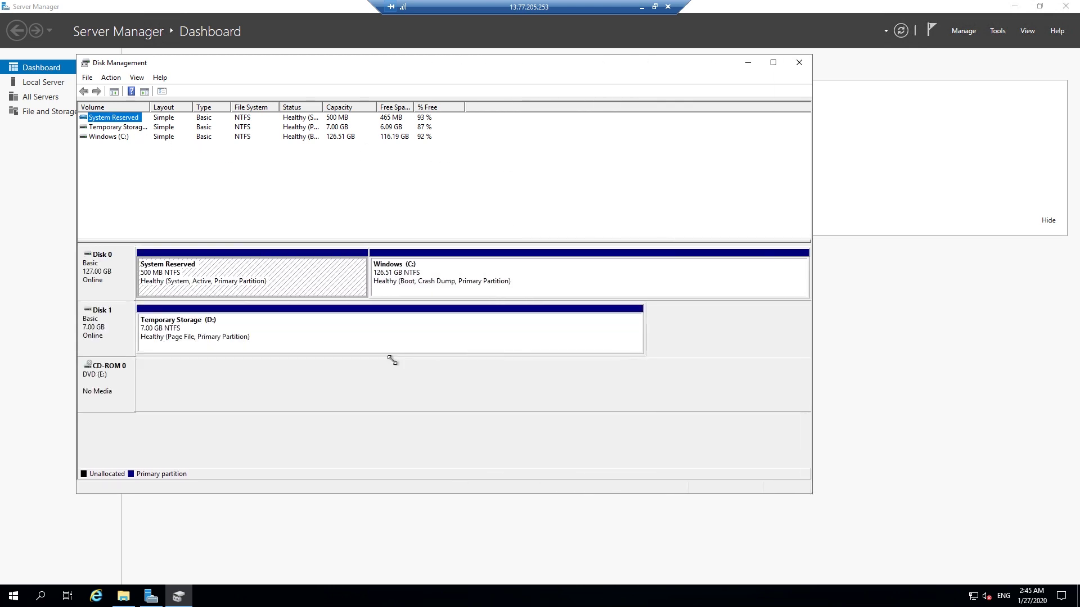
{"action": "left_click", "coordinate": [425, 287]}
- Switch back to the Azure portal, set DataDisk1's host caching to Read/write, and save the virtual machine's disk changes
{"action": "left_click", "coordinate": [642, 8]}
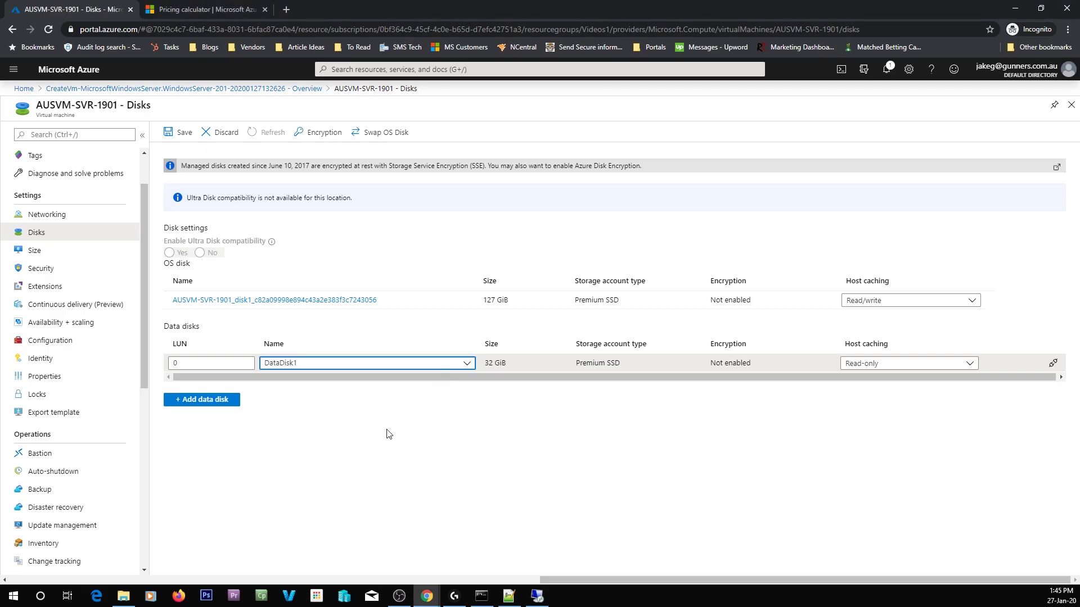
{"action": "left_click", "coordinate": [358, 425]}
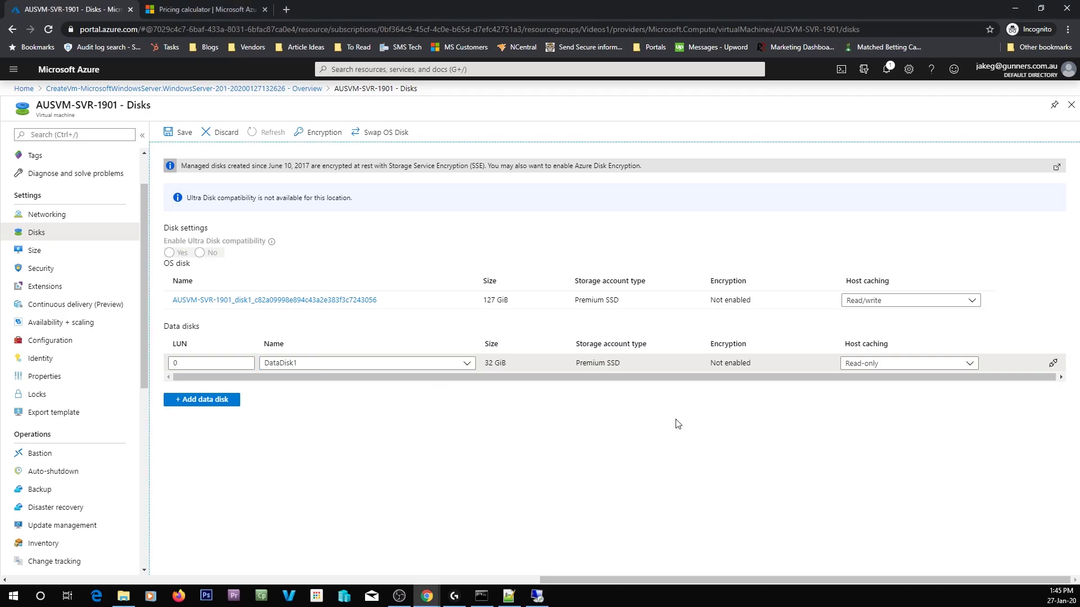
{"action": "left_click", "coordinate": [893, 365]}
{"action": "left_click", "coordinate": [878, 417]}
{"action": "left_click", "coordinate": [172, 136]}
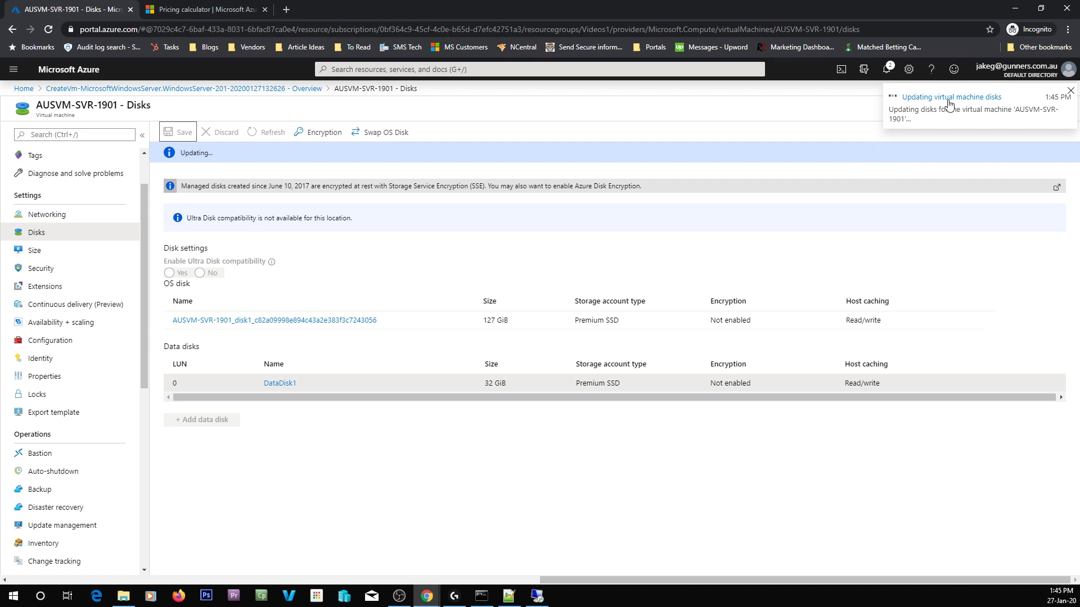
{"action": "left_click_drag", "start_coordinate": [890, 110], "coordinate": [926, 116]}
{"action": "left_click", "coordinate": [929, 119]}
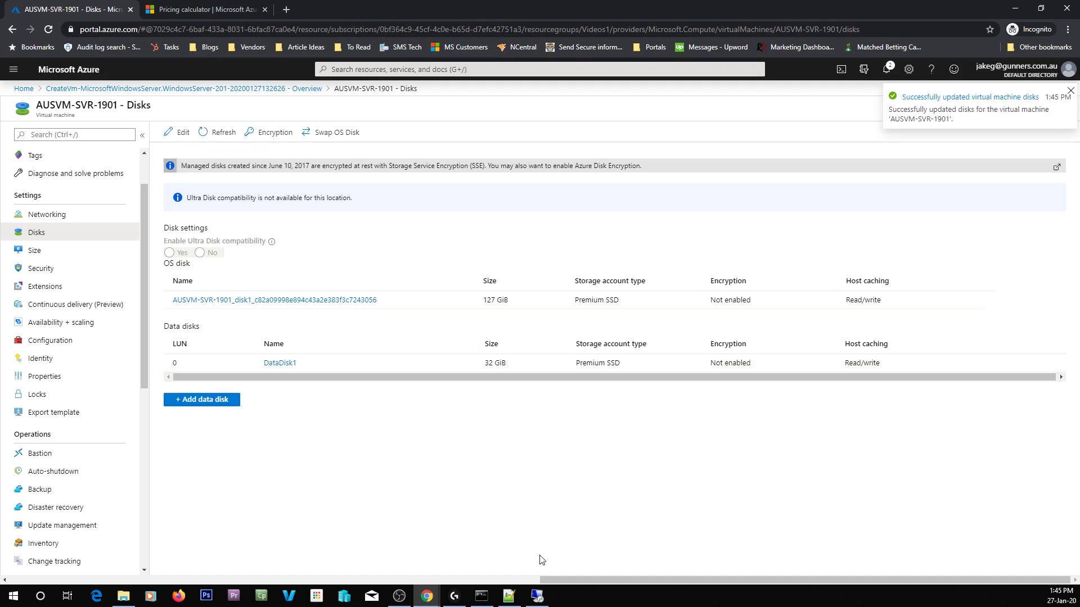
- Return to the Remote Desktop session, moving it out of and back into full-screen display to show Disk Management
{"action": "left_click", "coordinate": [537, 596]}
{"action": "left_click_drag", "start_coordinate": [535, 9], "coordinate": [487, 2]}
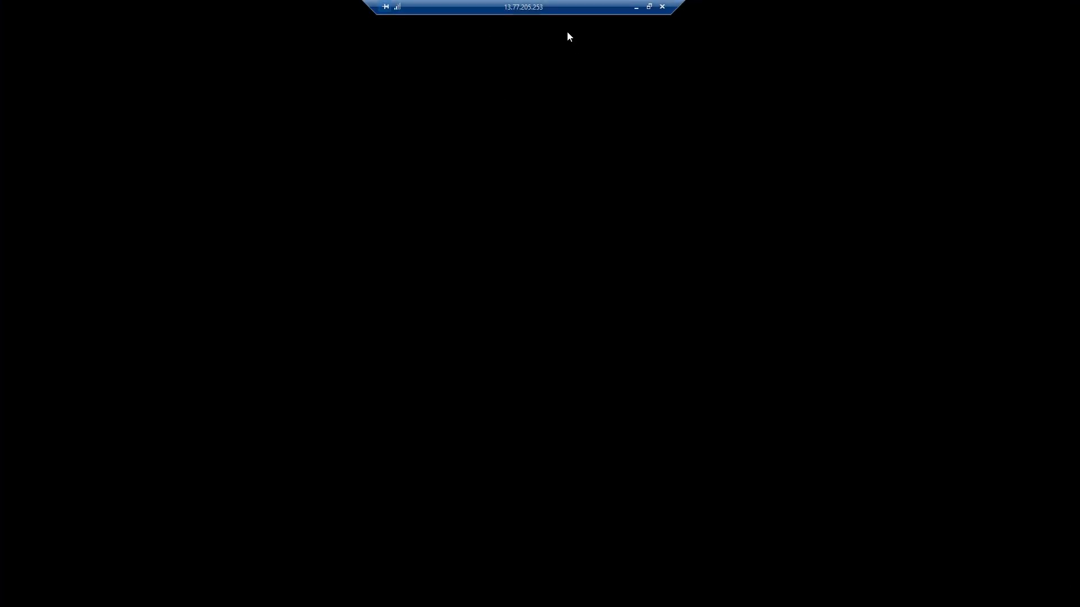
{"action": "left_click_drag", "start_coordinate": [562, 6], "coordinate": [545, 46]}
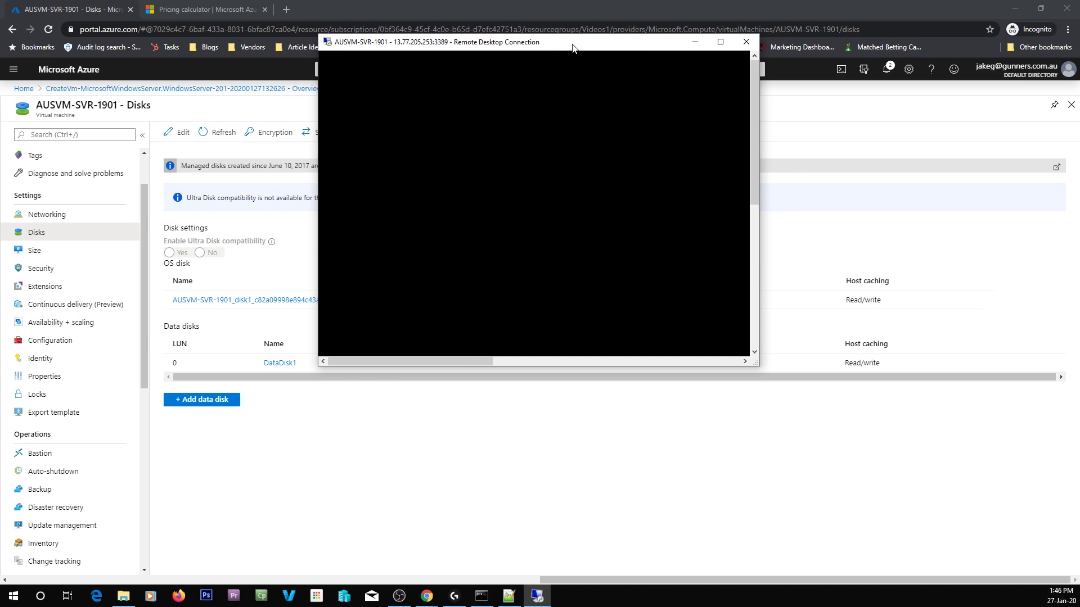
{"action": "double_click", "coordinate": [606, 48]}
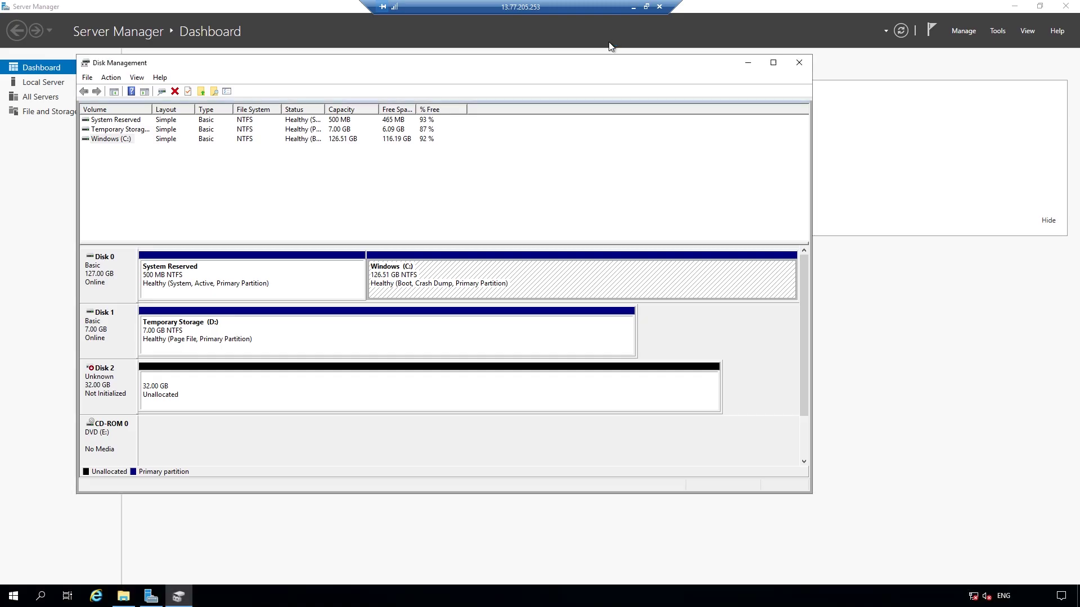
- Initialize the new 32 GB Disk 2 in Disk Management with the GPT (GUID Partition Table) partition style
{"action": "left_click", "coordinate": [119, 395]}
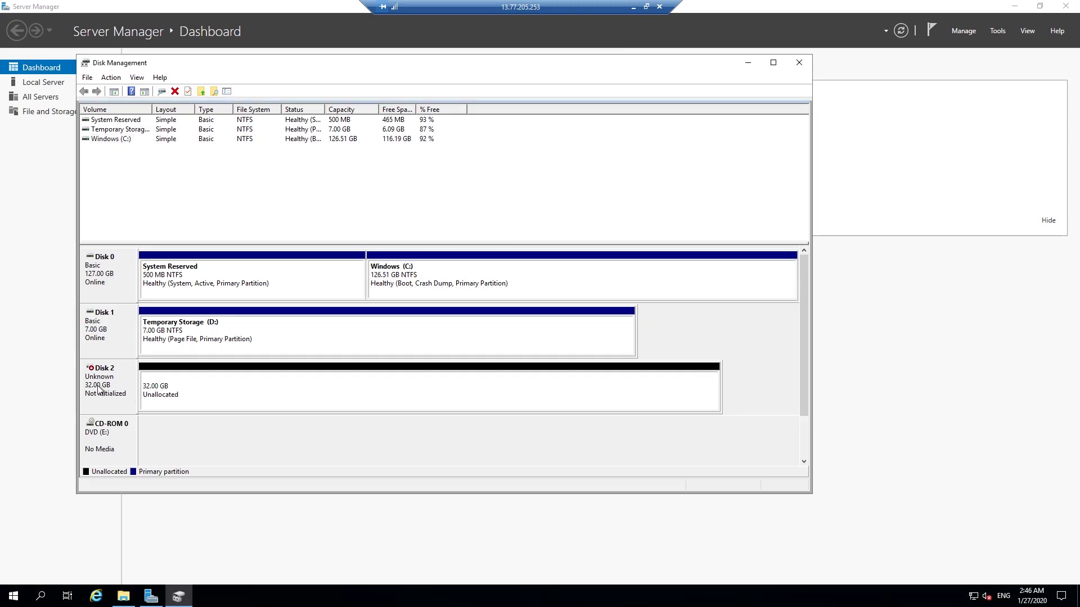
{"action": "left_click", "coordinate": [203, 389]}
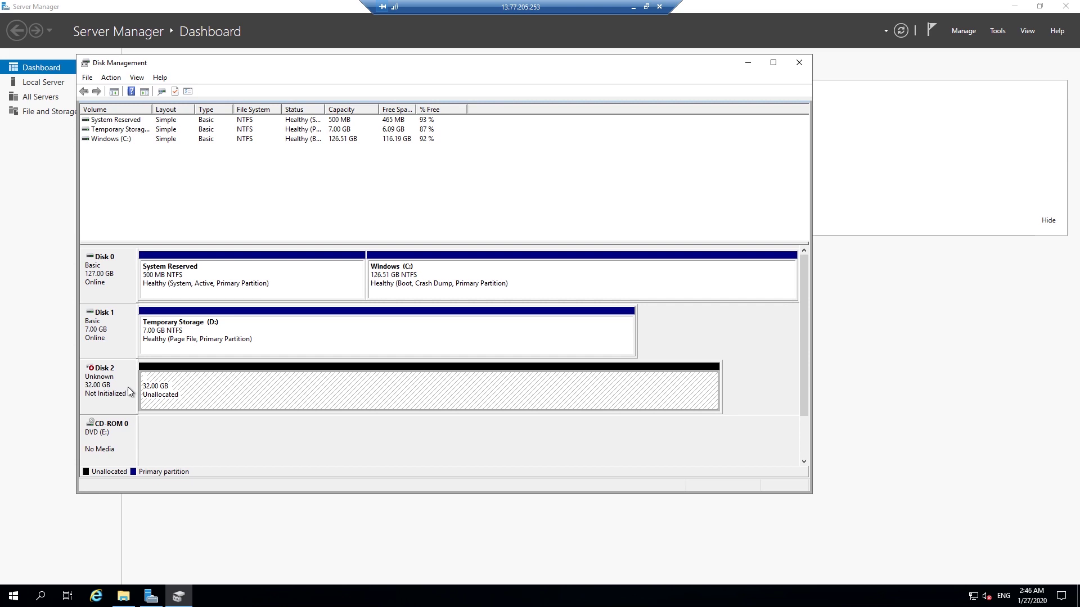
{"action": "right_click", "coordinate": [106, 385]}
{"action": "left_click", "coordinate": [272, 399]}
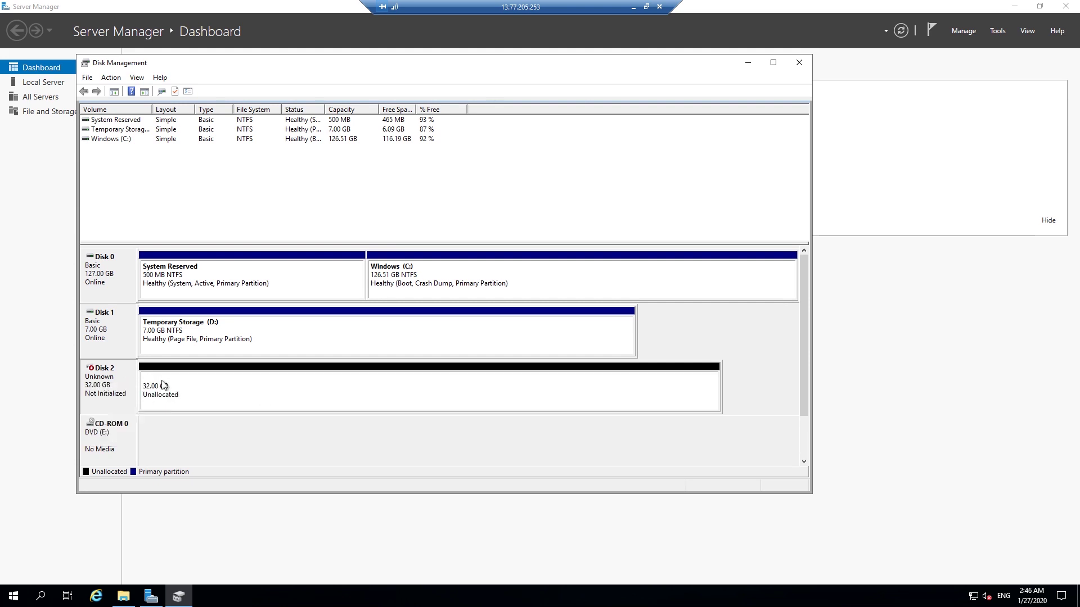
{"action": "right_click", "coordinate": [103, 377]}
{"action": "left_click", "coordinate": [125, 384]}
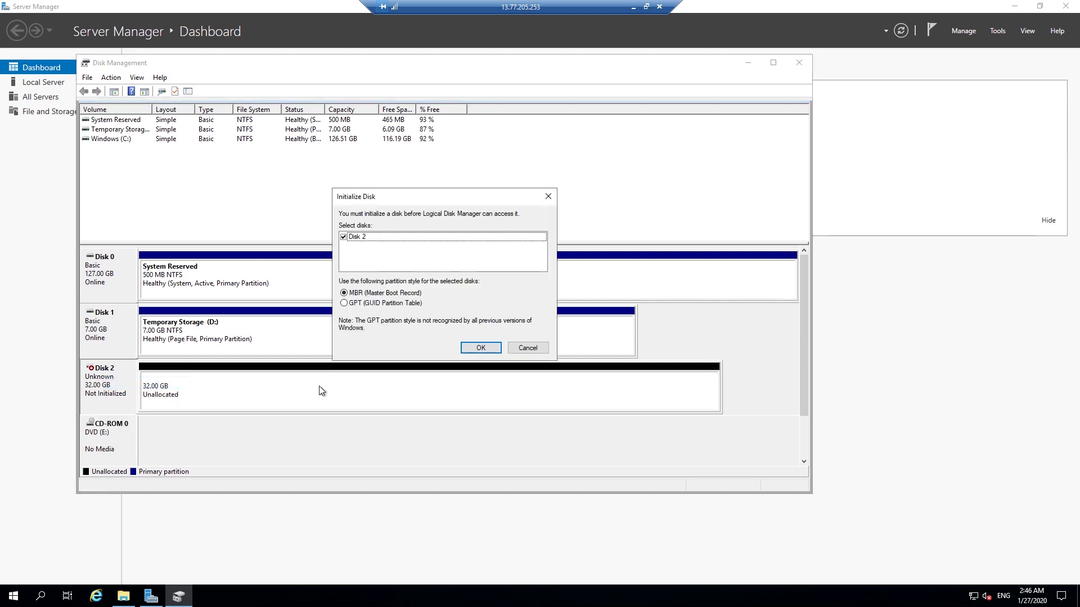
{"action": "left_click", "coordinate": [364, 304]}
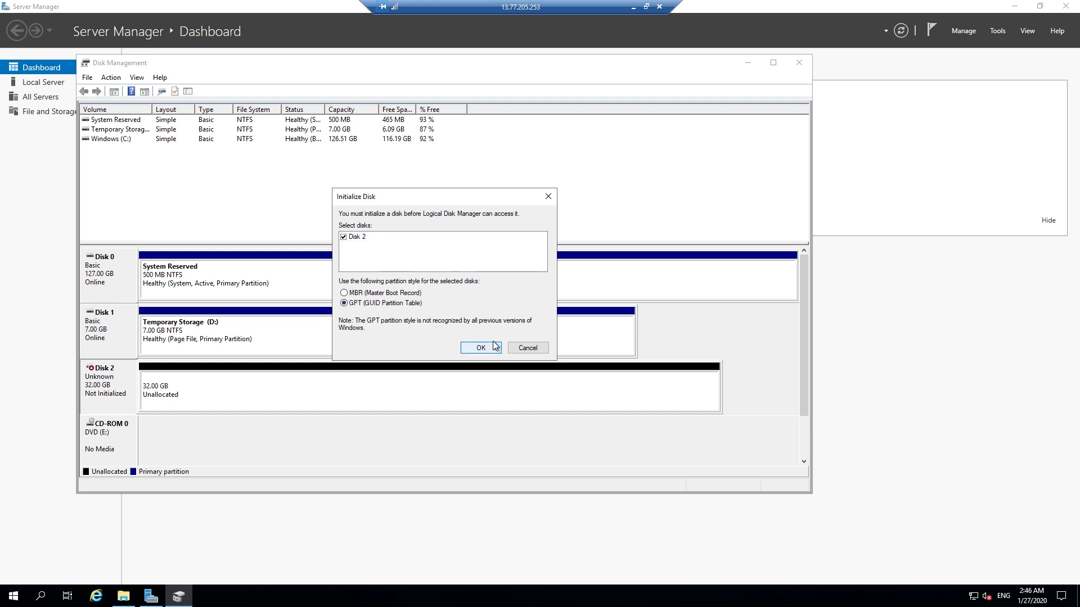
{"action": "left_click", "coordinate": [482, 348]}
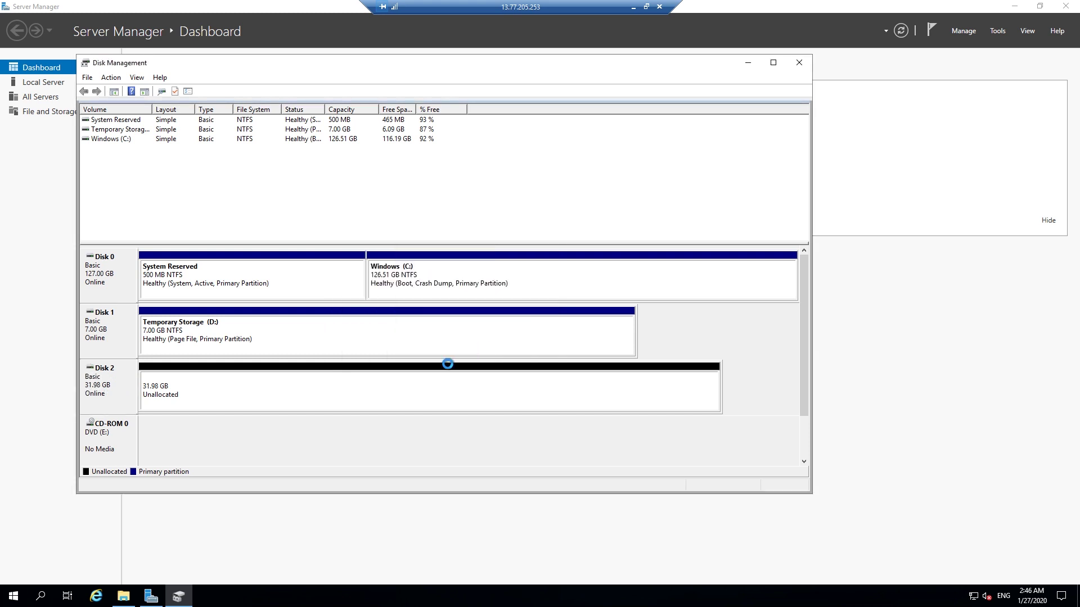
- Create a simple volume on Disk 2's unallocated space using its full size, drive letter F, NTFS quick format, and volume label Data
{"action": "right_click", "coordinate": [255, 384]}
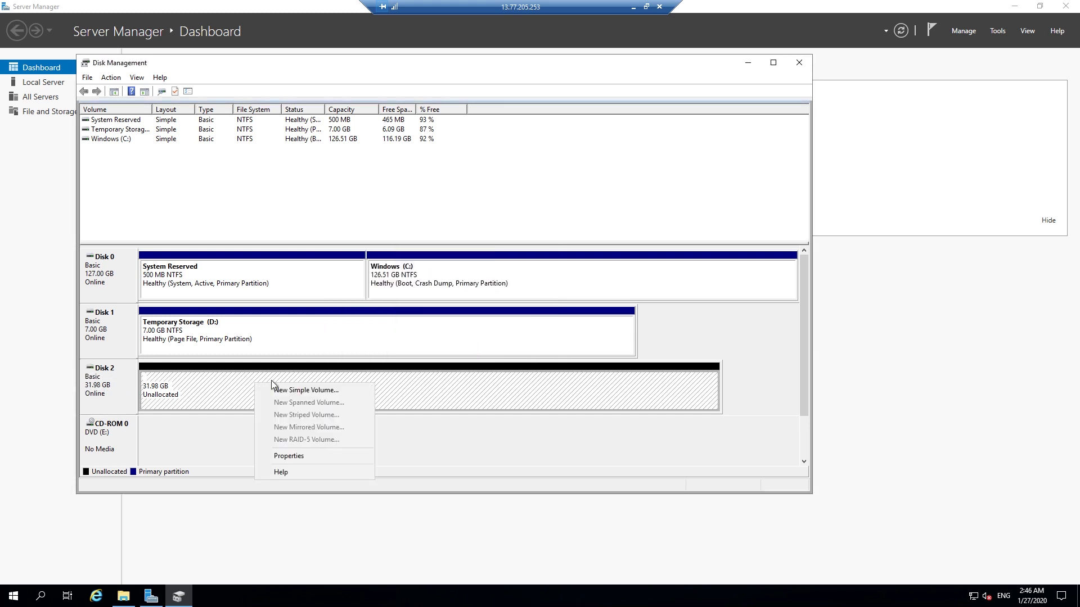
{"action": "left_click", "coordinate": [316, 388]}
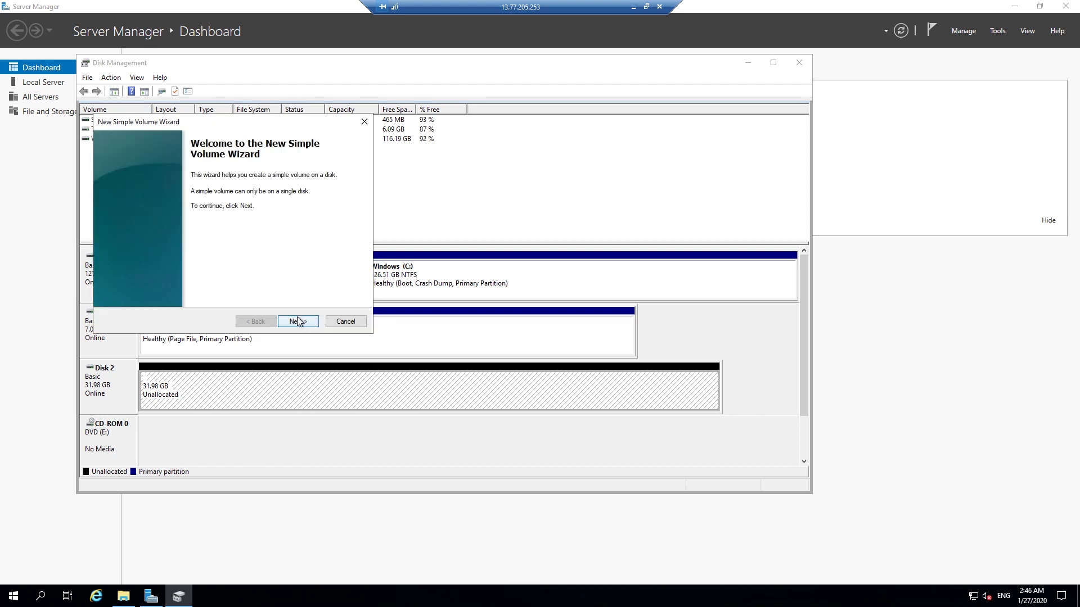
{"action": "left_click", "coordinate": [298, 321]}
{"action": "left_click", "coordinate": [296, 321]}
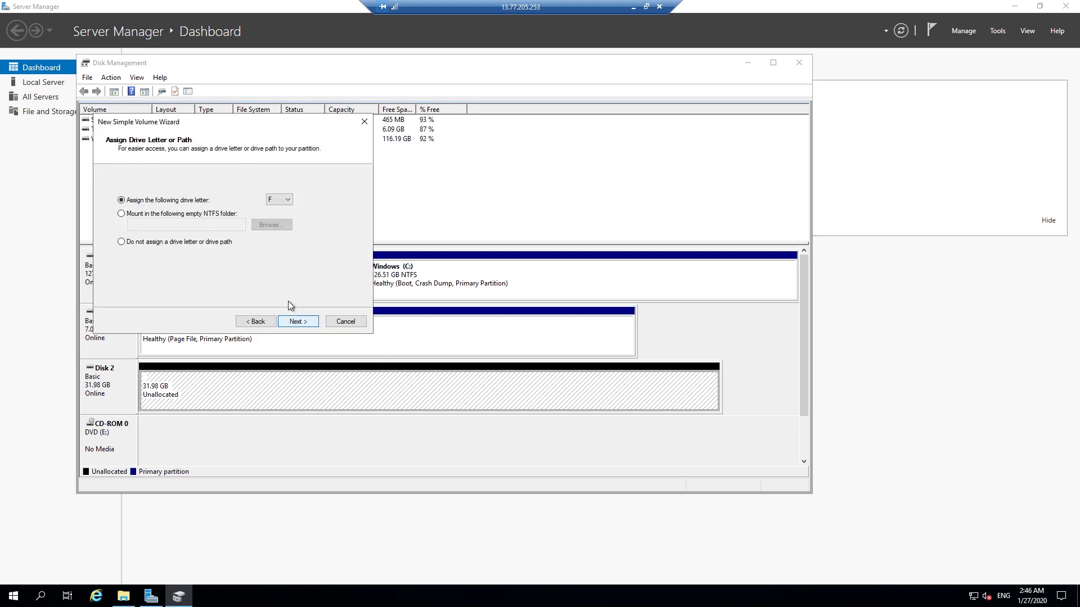
{"action": "left_click", "coordinate": [294, 319]}
{"action": "double_click", "coordinate": [239, 255]}
{"action": "left_click_drag", "start_coordinate": [239, 256], "coordinate": [194, 252]}
{"action": "type", "text": "Data"}
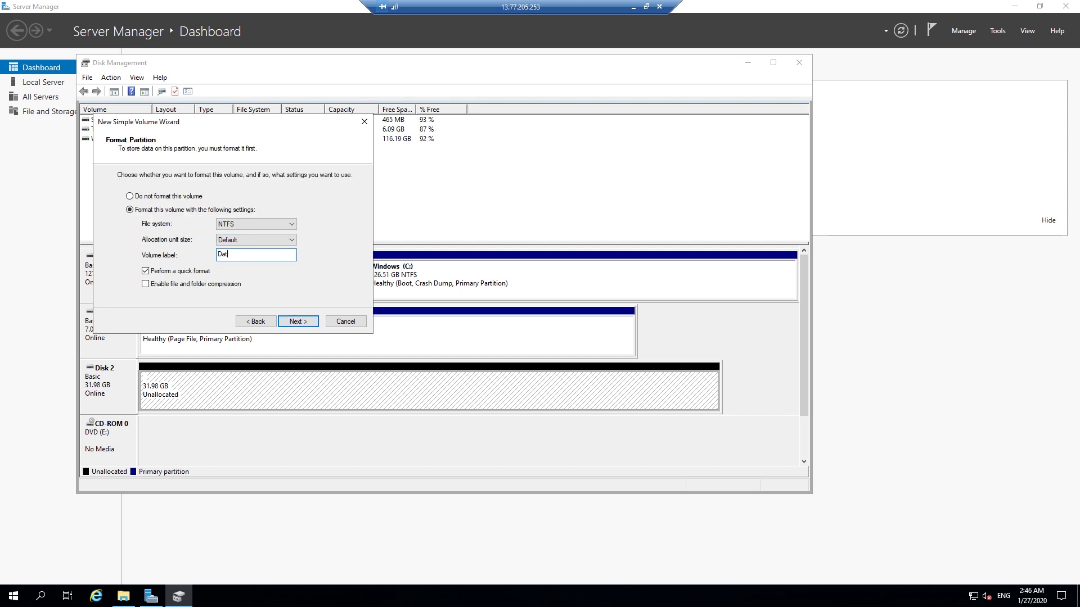
{"action": "left_click", "coordinate": [296, 321]}
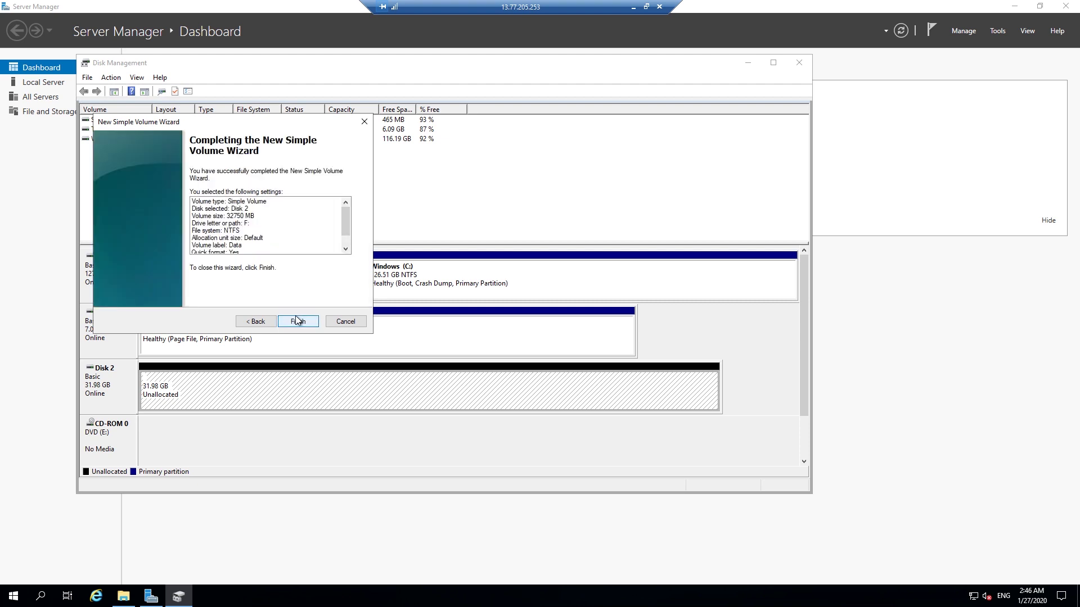
{"action": "left_click", "coordinate": [297, 321]}
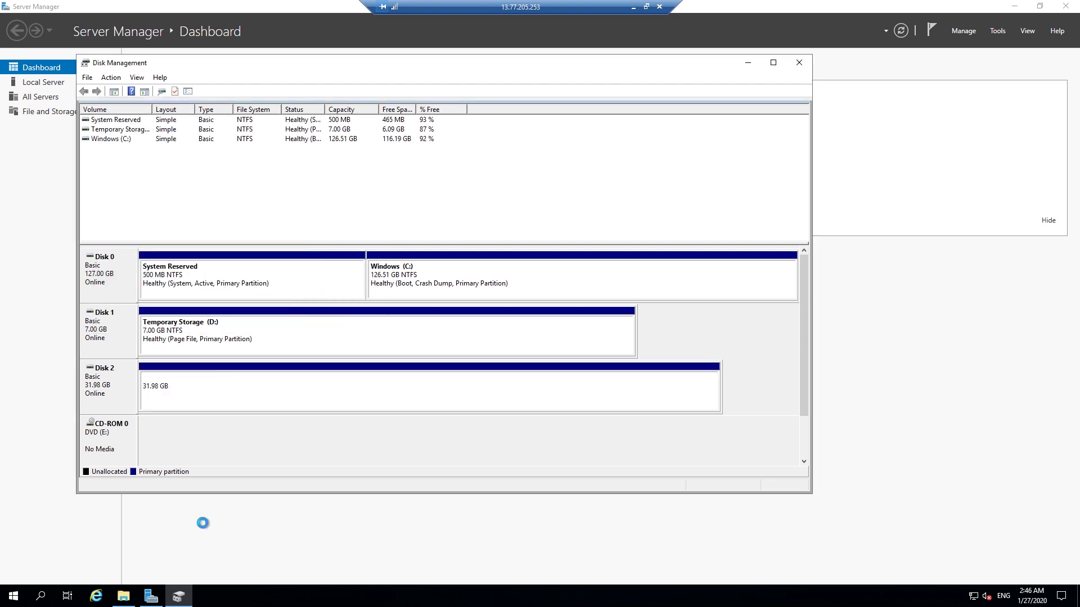
- Open the Data (F:) drive in File Explorer and create a folder there, keeping the default name
{"action": "left_click", "coordinate": [123, 596]}
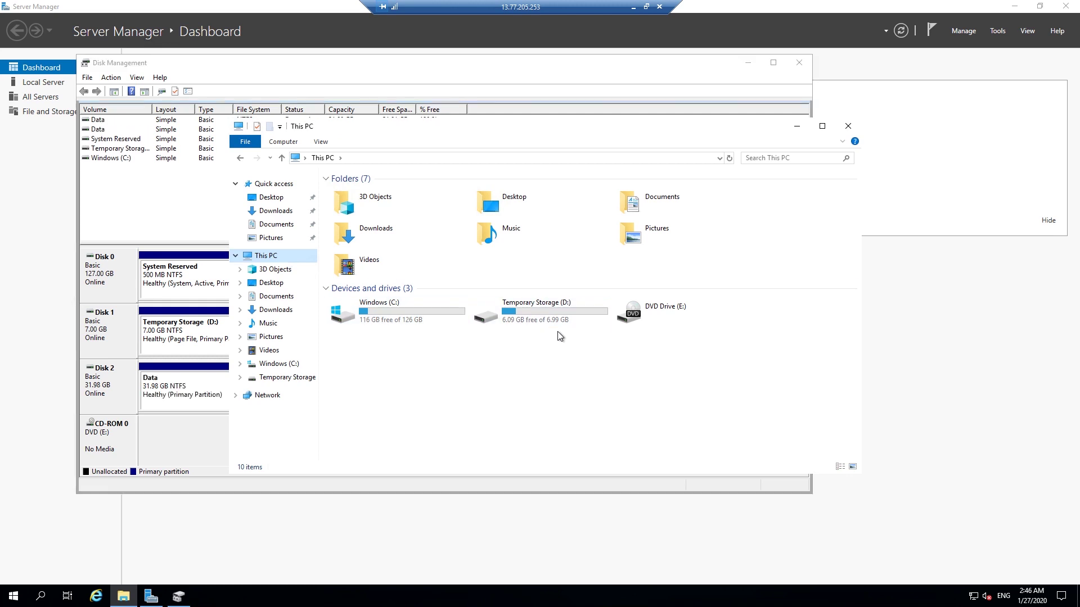
{"action": "double_click", "coordinate": [390, 347]}
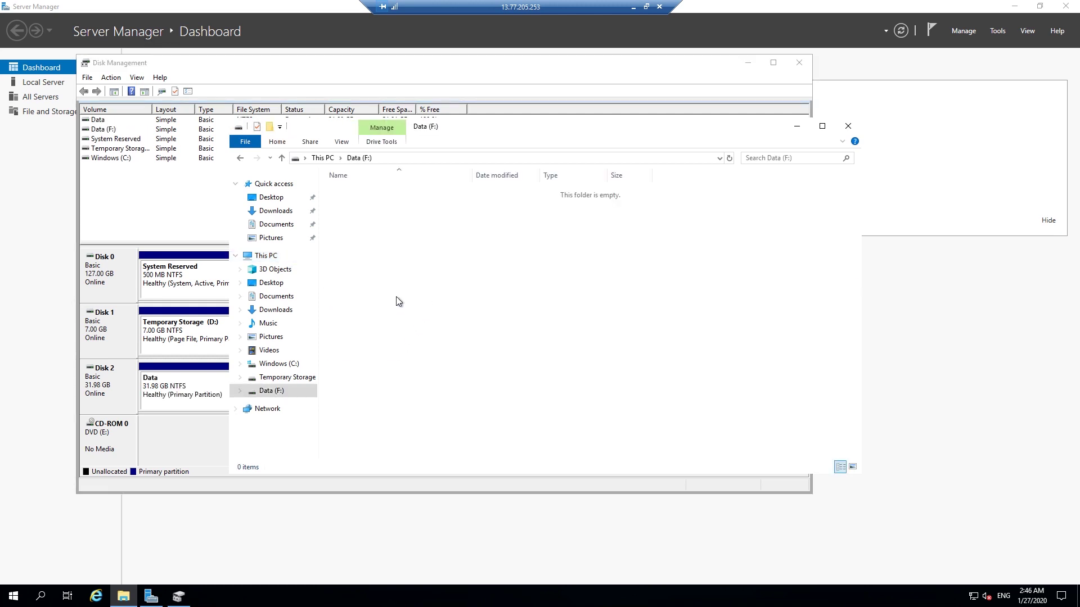
{"action": "right_click", "coordinate": [422, 323]}
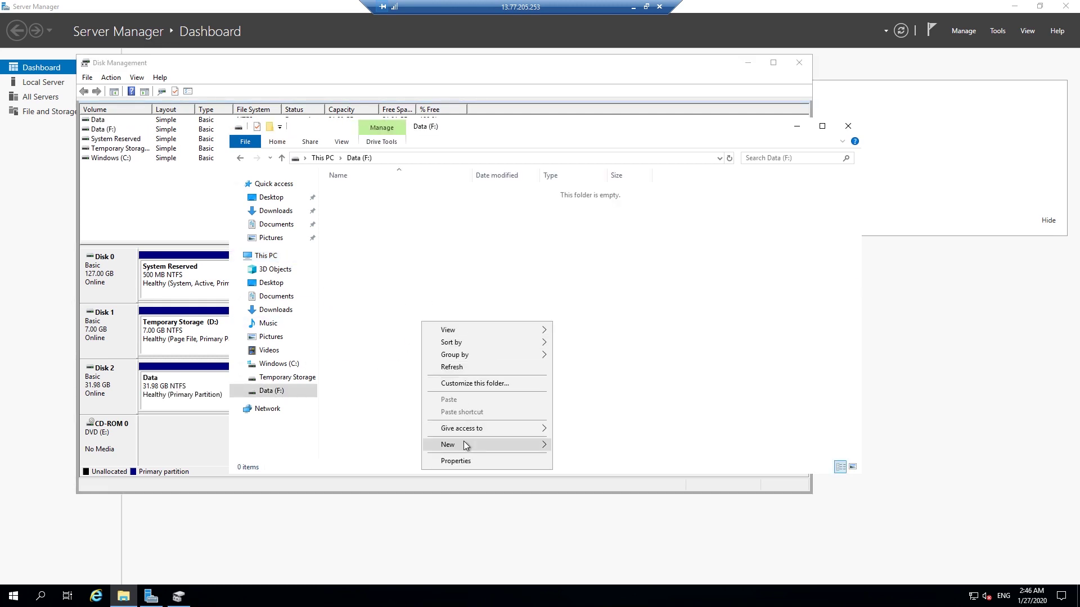
{"action": "mouse_move", "coordinate": [464, 445]}
{"action": "left_click", "coordinate": [585, 447]}
{"action": "left_click", "coordinate": [356, 236]}
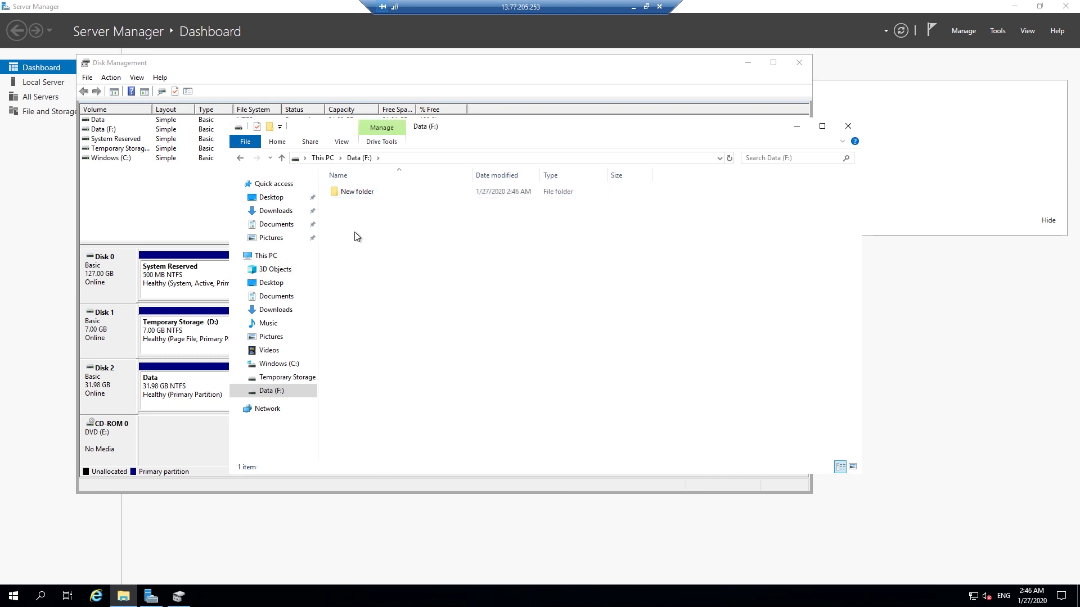
- Create a text document on the Data (F:) drive, keeping the default name
{"action": "right_click", "coordinate": [353, 240]}
{"action": "mouse_move", "coordinate": [397, 375]}
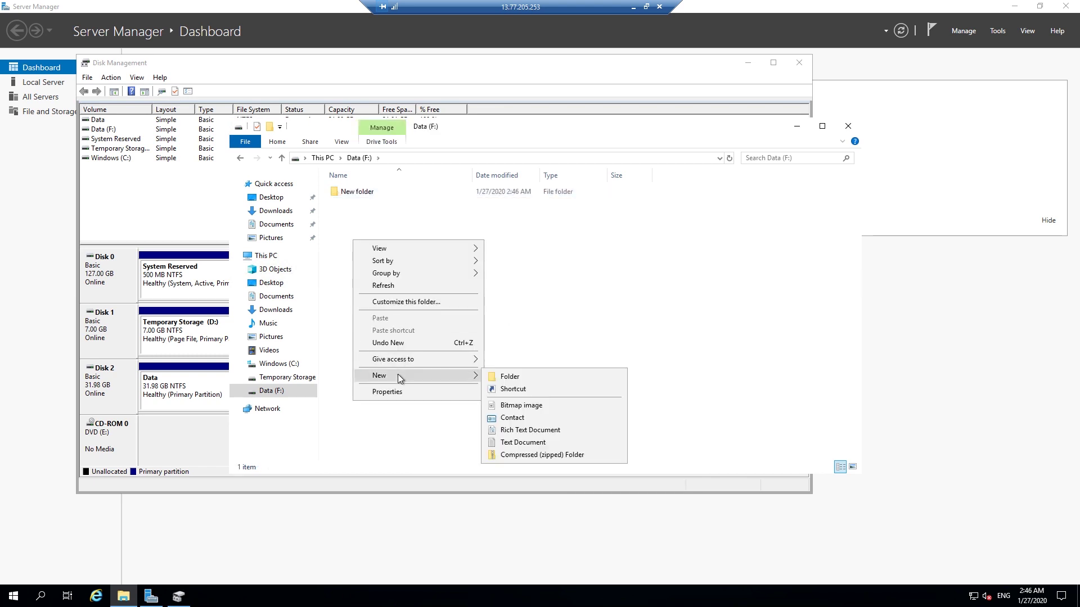
{"action": "left_click", "coordinate": [527, 443]}
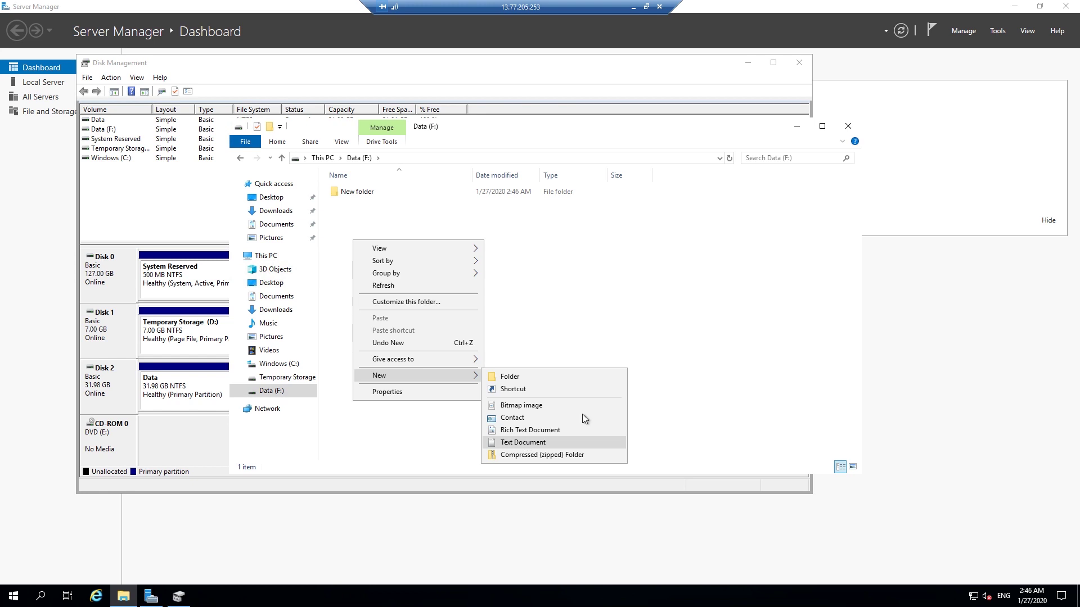
{"action": "left_click", "coordinate": [677, 311]}
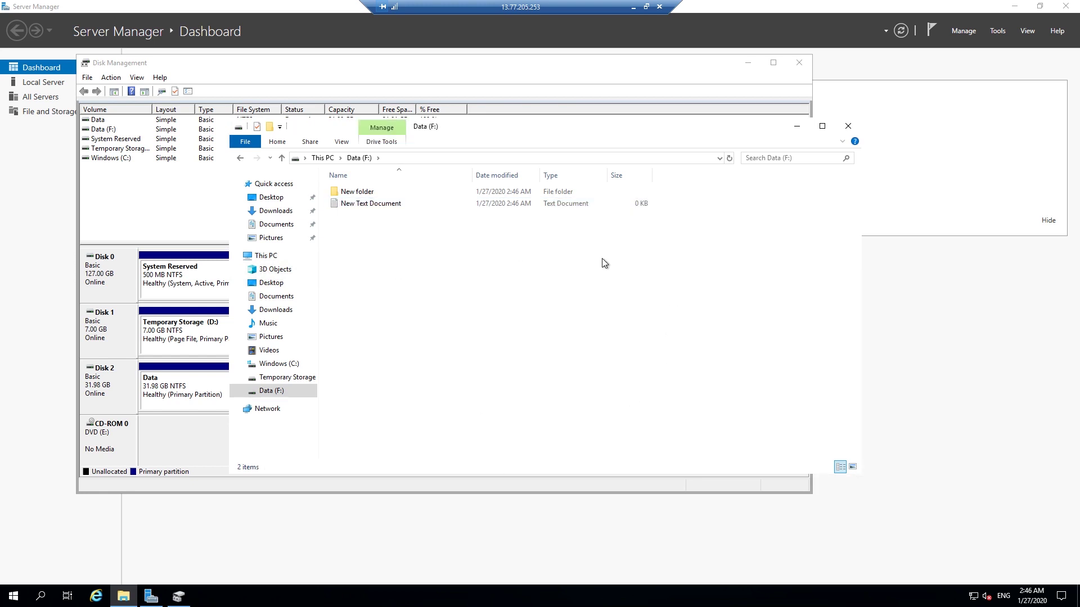
- Switch back to the Azure portal and look through the virtual machine's Disks, Security, and Backup pages
{"action": "left_click", "coordinate": [634, 7]}
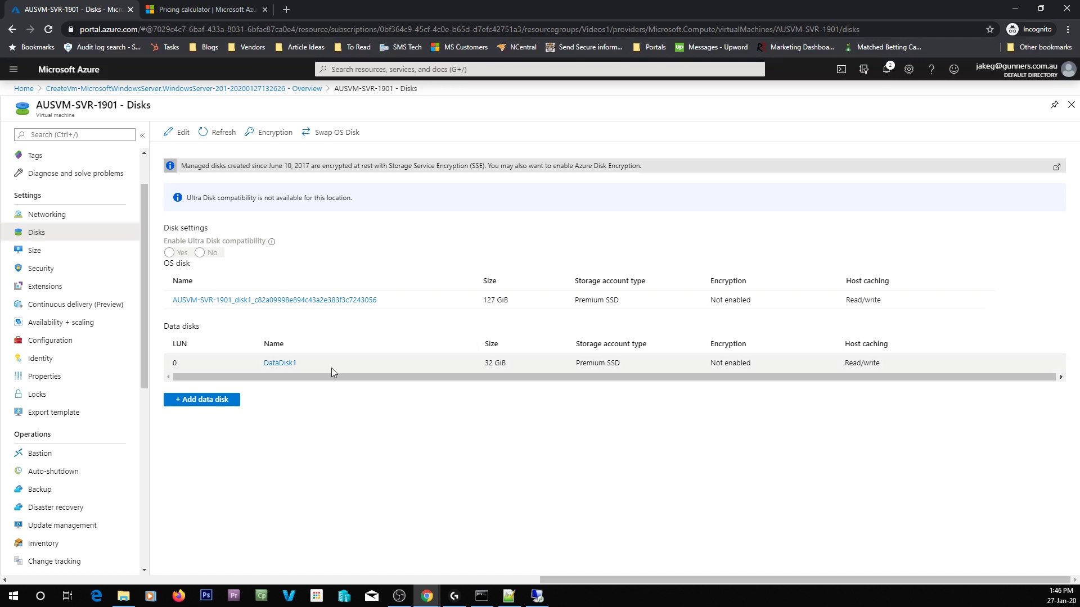
{"action": "left_click_drag", "start_coordinate": [812, 378], "coordinate": [916, 370]}
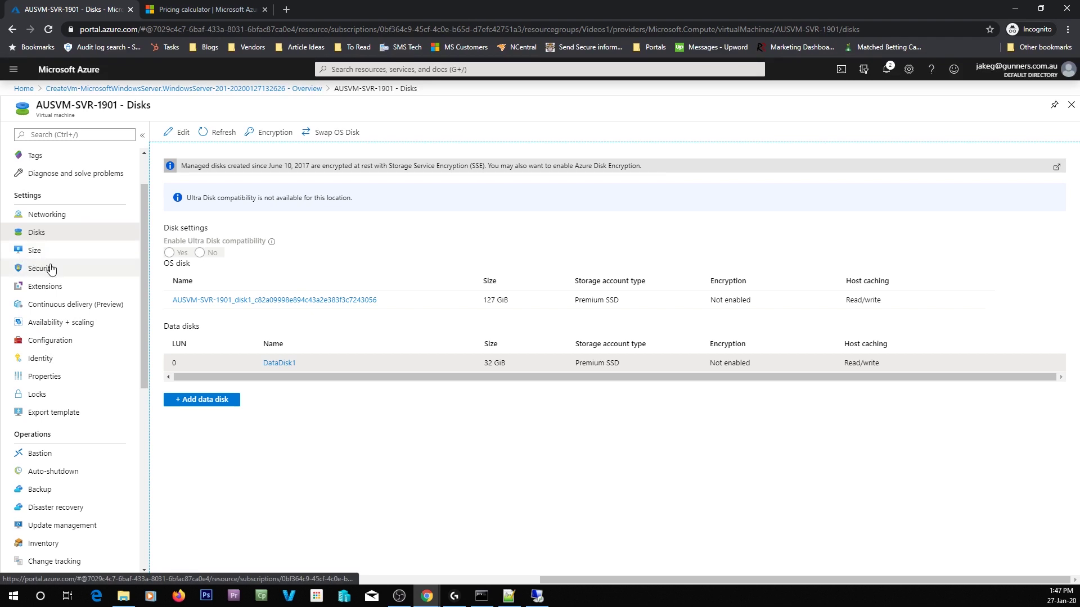
{"action": "left_click", "coordinate": [51, 269]}
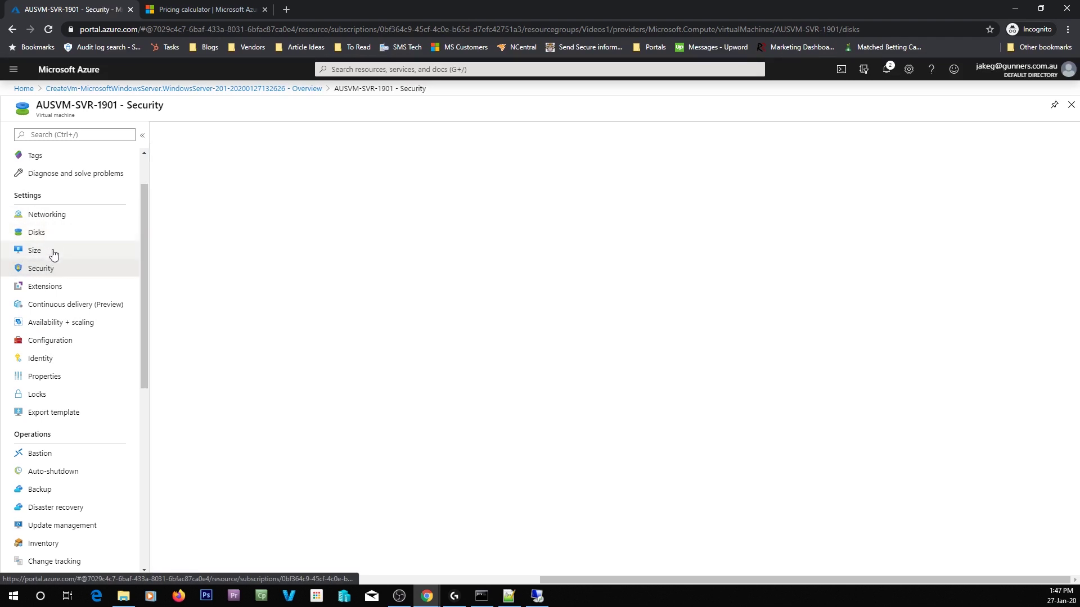
{"action": "scroll", "coordinate": [70, 354], "scroll_direction": "down", "scroll_amount": 2}
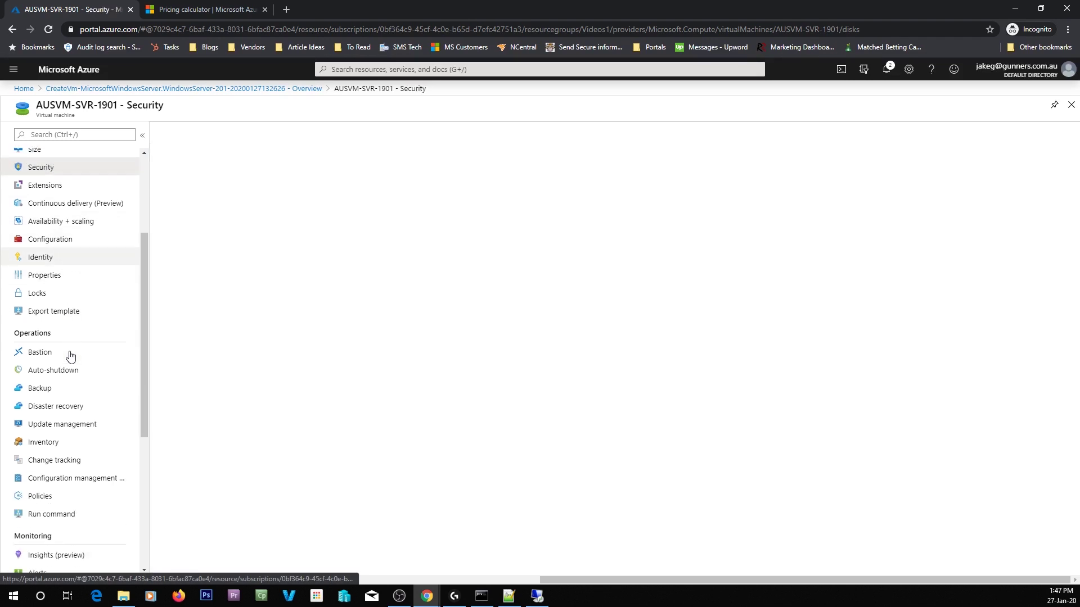
{"action": "scroll", "coordinate": [70, 355], "scroll_direction": "down", "scroll_amount": 1}
{"action": "left_click", "coordinate": [36, 323]}
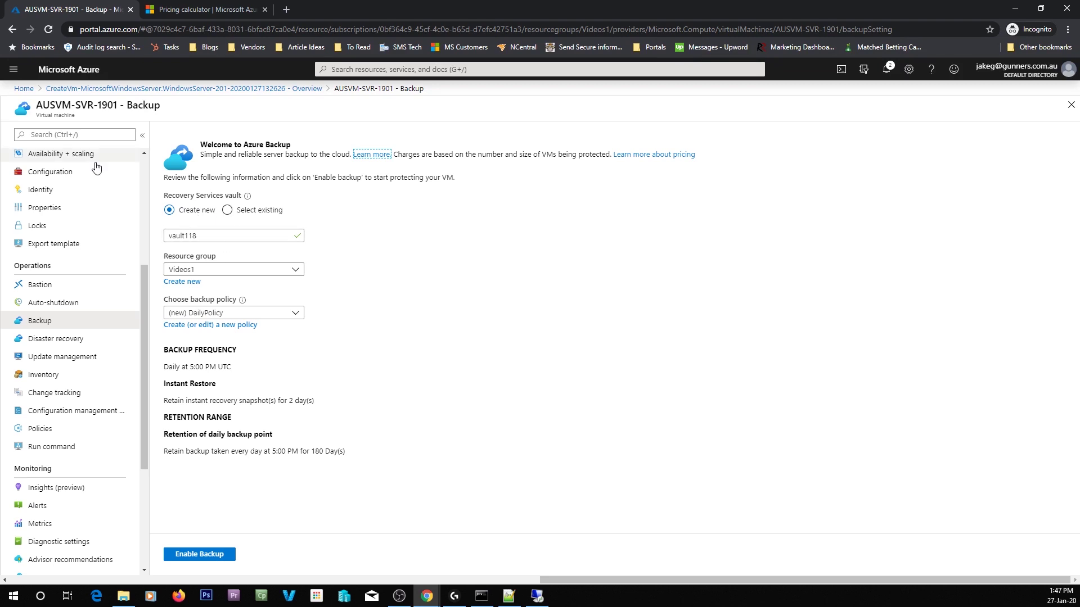
- View the virtual machine's Alerts page, examine the new alert rule form, and leave without creating a rule
{"action": "scroll", "coordinate": [83, 348], "scroll_direction": "down", "scroll_amount": 4}
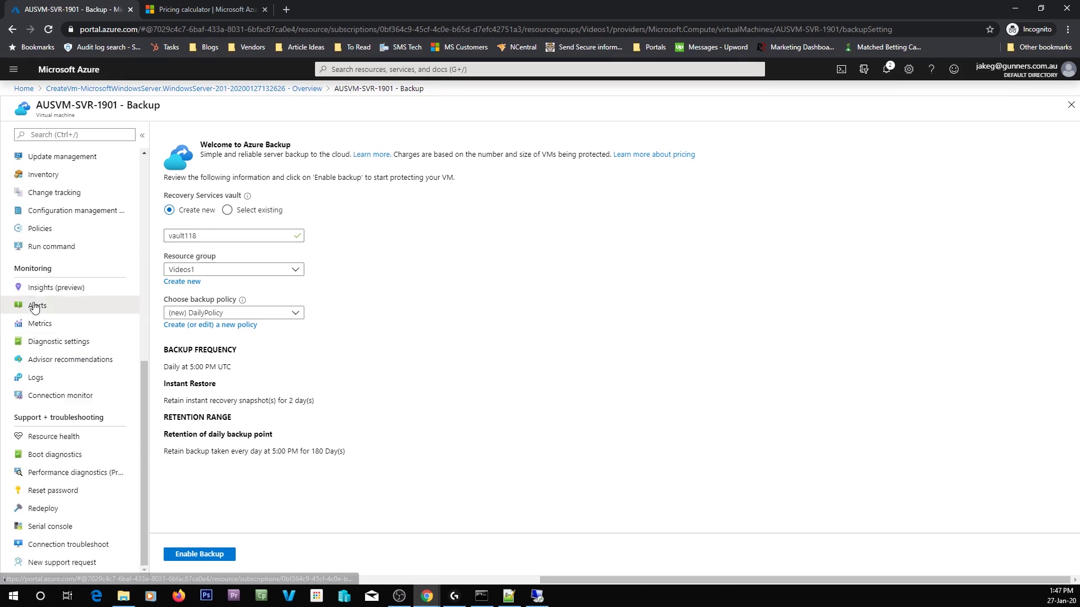
{"action": "left_click", "coordinate": [35, 306]}
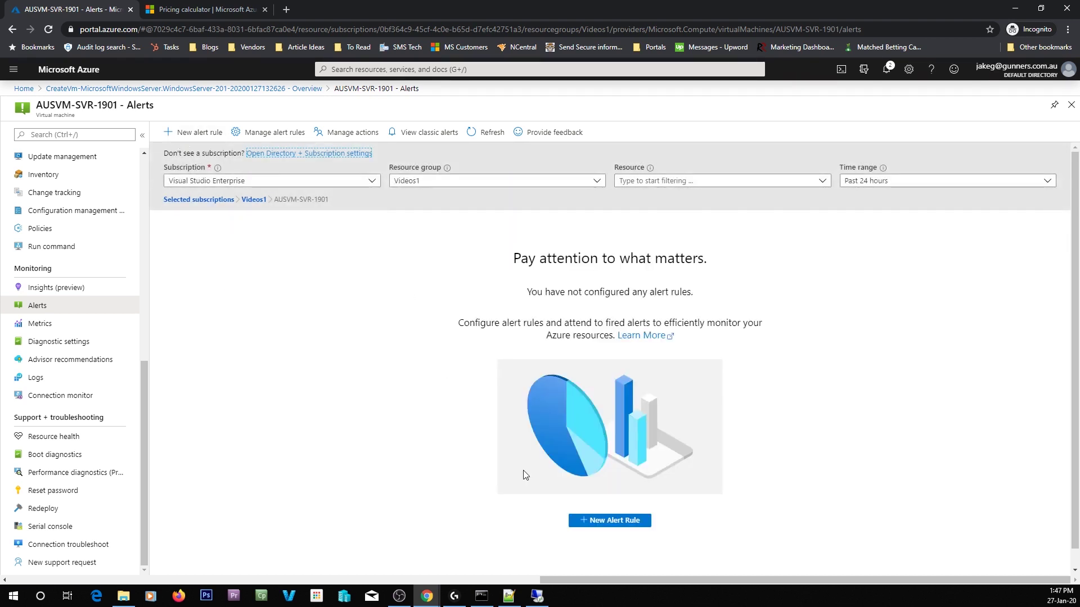
{"action": "left_click", "coordinate": [183, 133]}
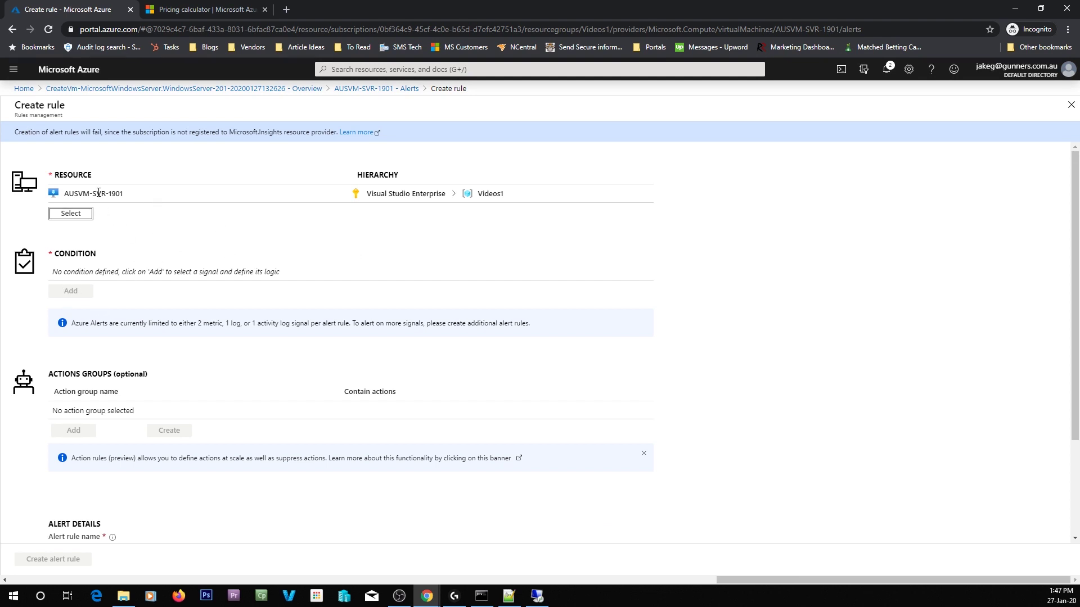
{"action": "left_click_drag", "start_coordinate": [287, 323], "coordinate": [279, 323]}
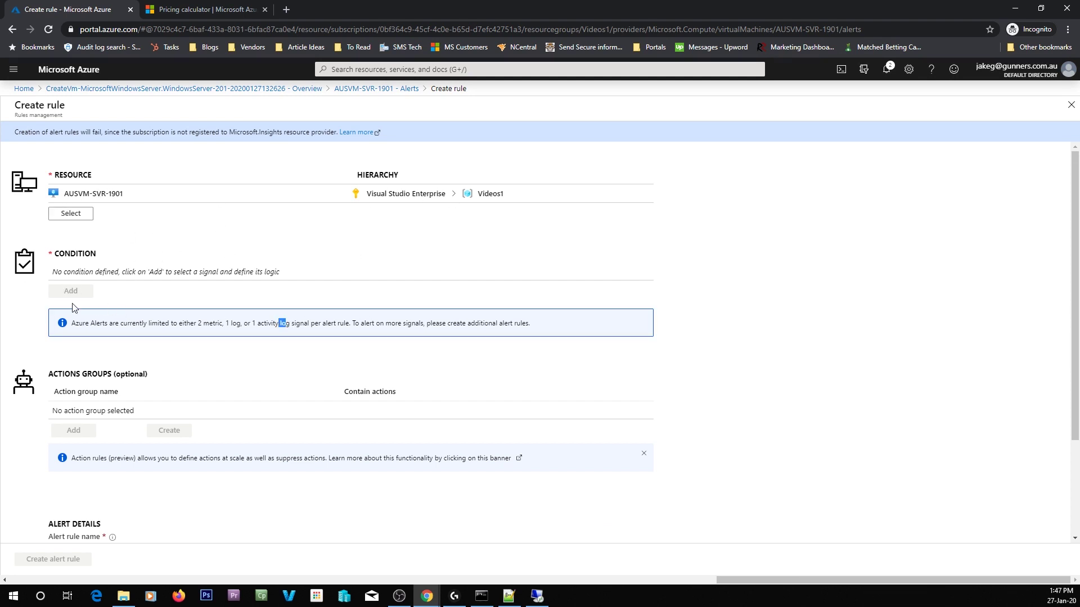
{"action": "left_click", "coordinate": [24, 88]}
{"action": "left_click", "coordinate": [13, 29]}
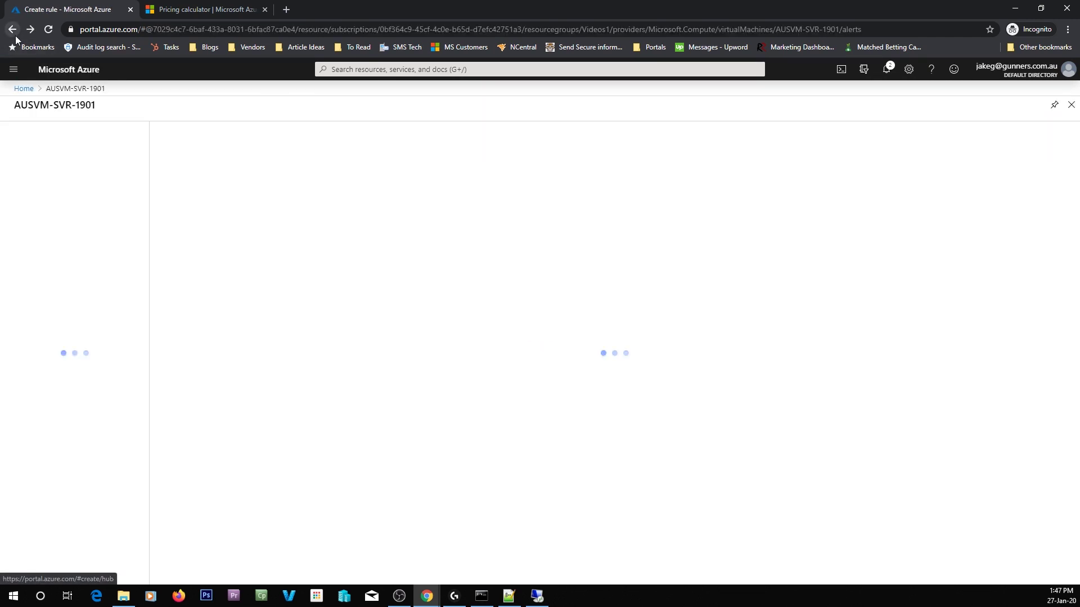
- View the virtual machine's Metrics page and its list of available metrics, leaving the metric unselected
{"action": "left_click_drag", "start_coordinate": [144, 253], "coordinate": [124, 418]}
{"action": "scroll", "coordinate": [124, 418], "scroll_direction": "down", "scroll_amount": 3}
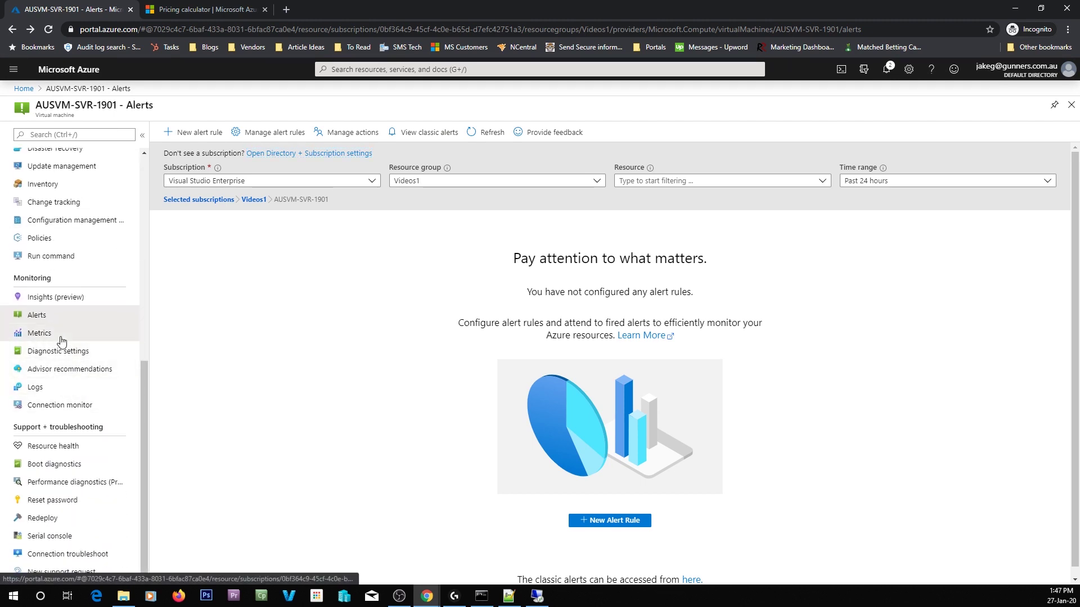
{"action": "left_click", "coordinate": [61, 339]}
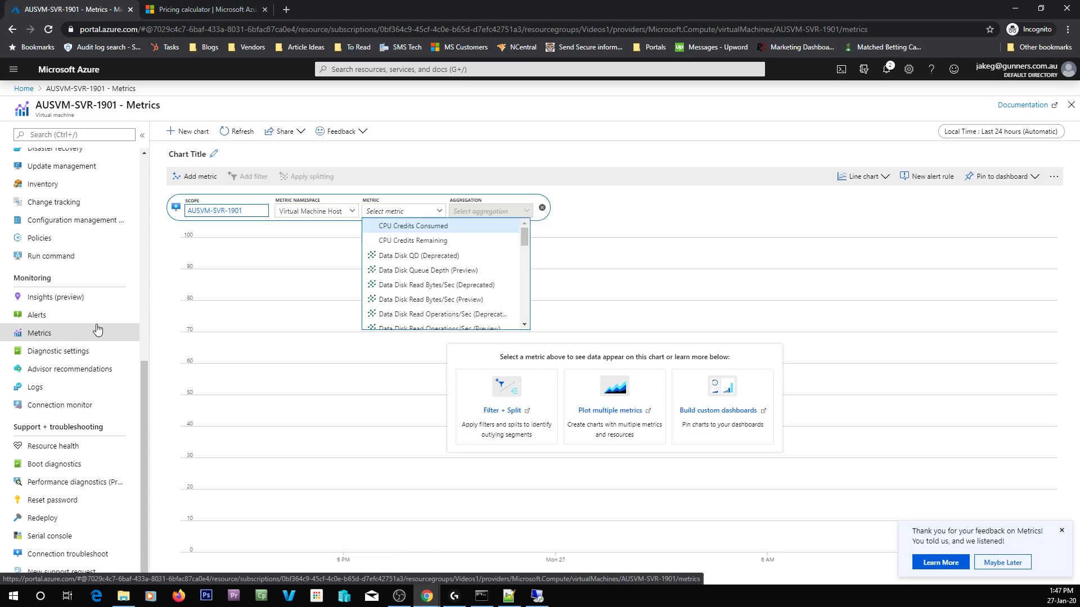
{"action": "left_click", "coordinate": [610, 225]}
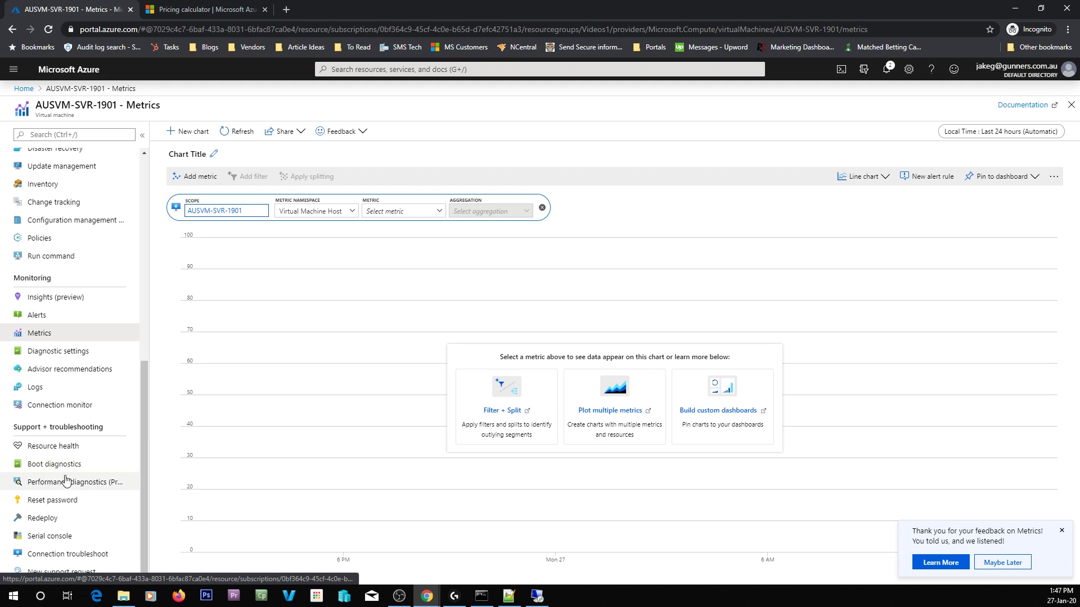
- Return to the virtual machine's Overview and examine the CPU, network, and disk charts for the last hour
{"action": "scroll", "coordinate": [64, 478], "scroll_direction": "up", "scroll_amount": 7}
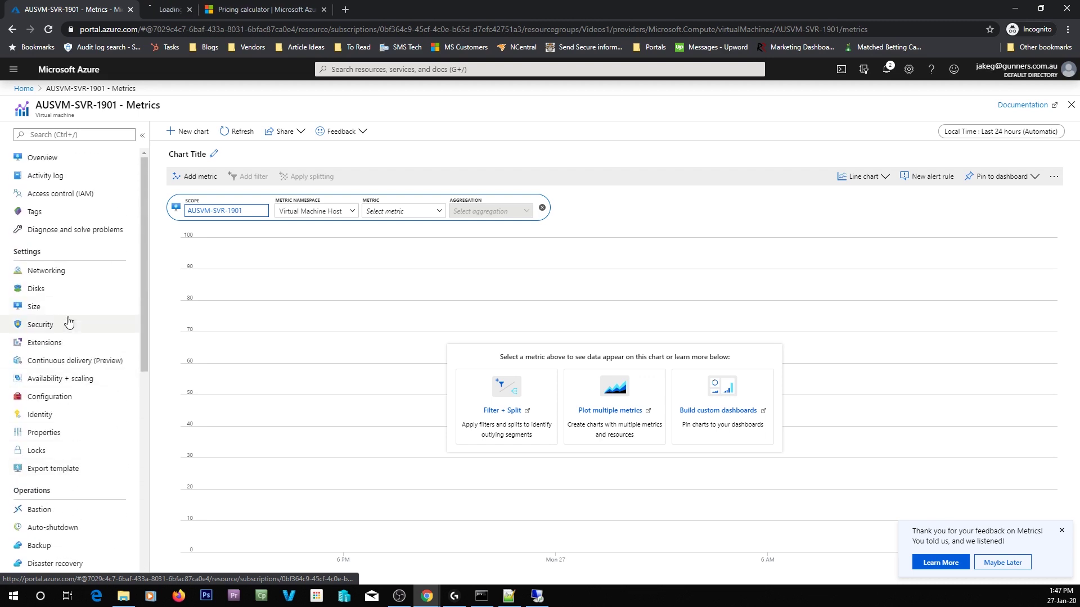
{"action": "left_click", "coordinate": [22, 159]}
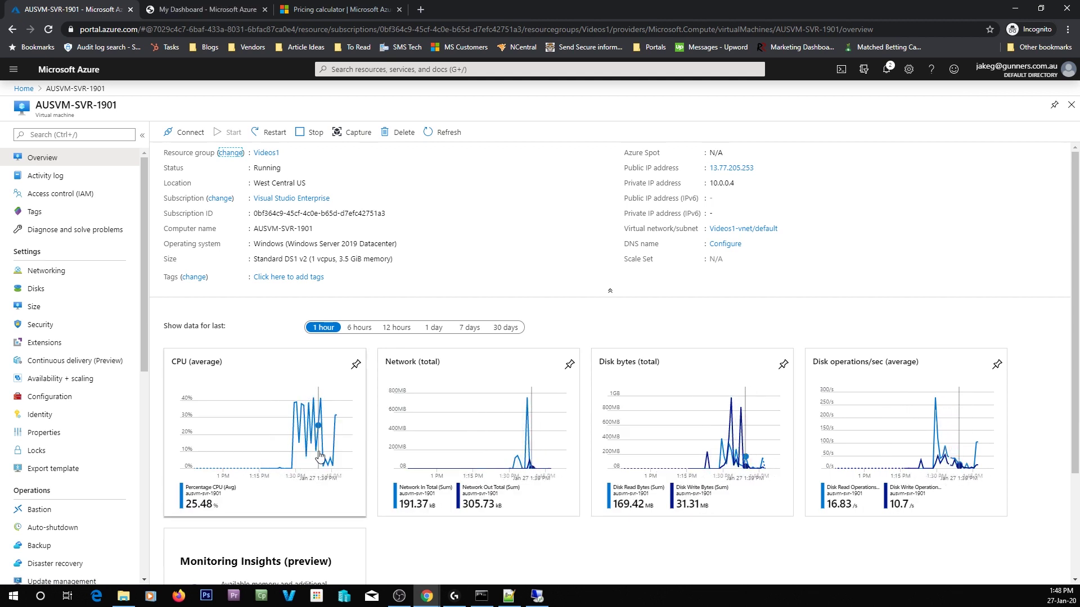
{"action": "scroll", "coordinate": [382, 281], "scroll_direction": "down", "scroll_amount": 1}
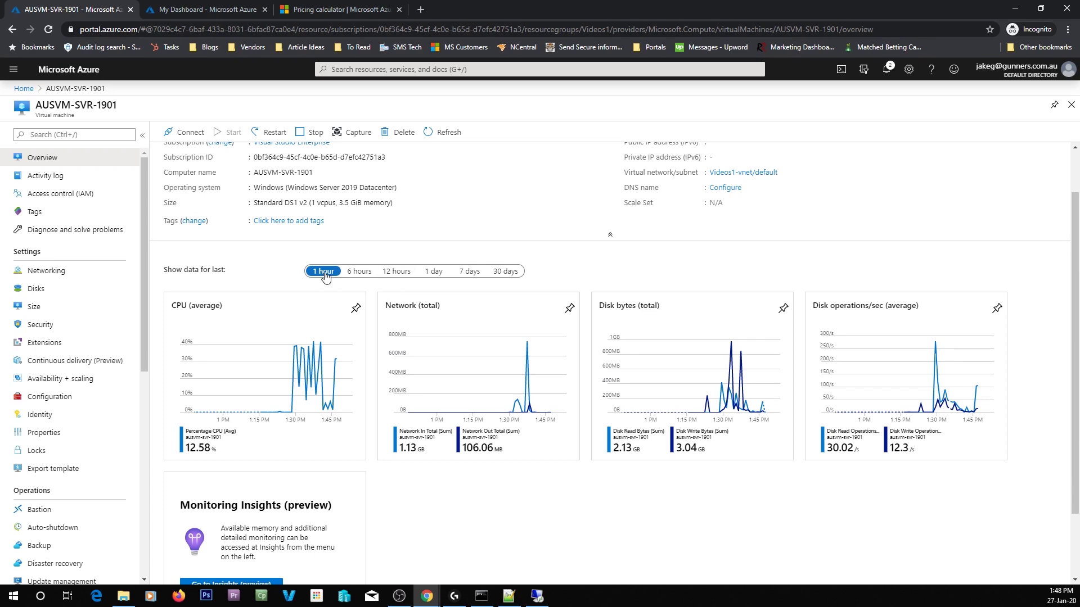
{"action": "scroll", "coordinate": [518, 443], "scroll_direction": "down", "scroll_amount": 2}
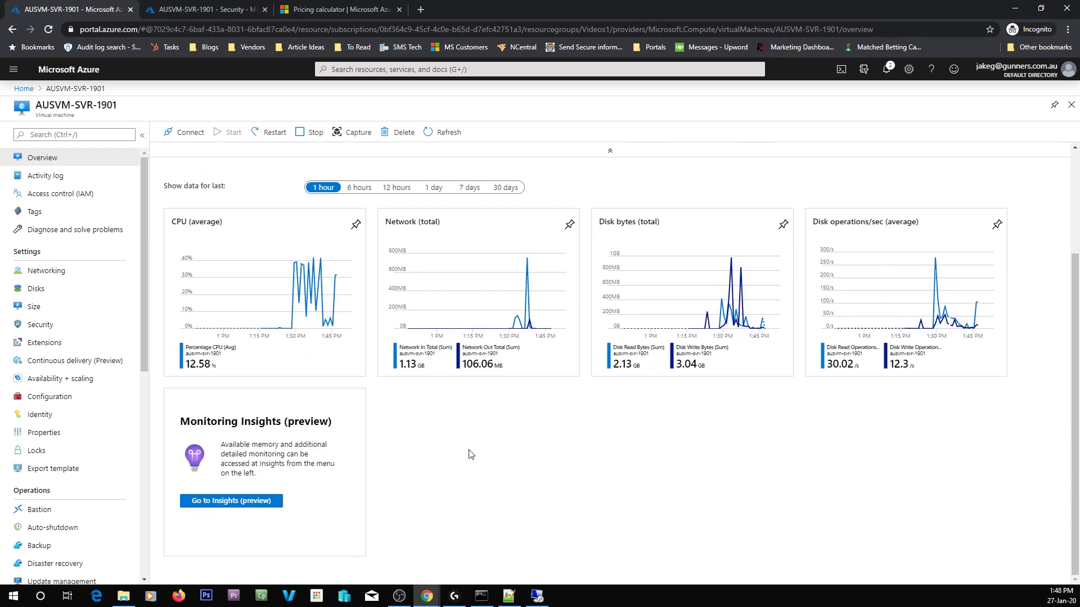
{"action": "scroll", "coordinate": [470, 453], "scroll_direction": "up", "scroll_amount": 3}
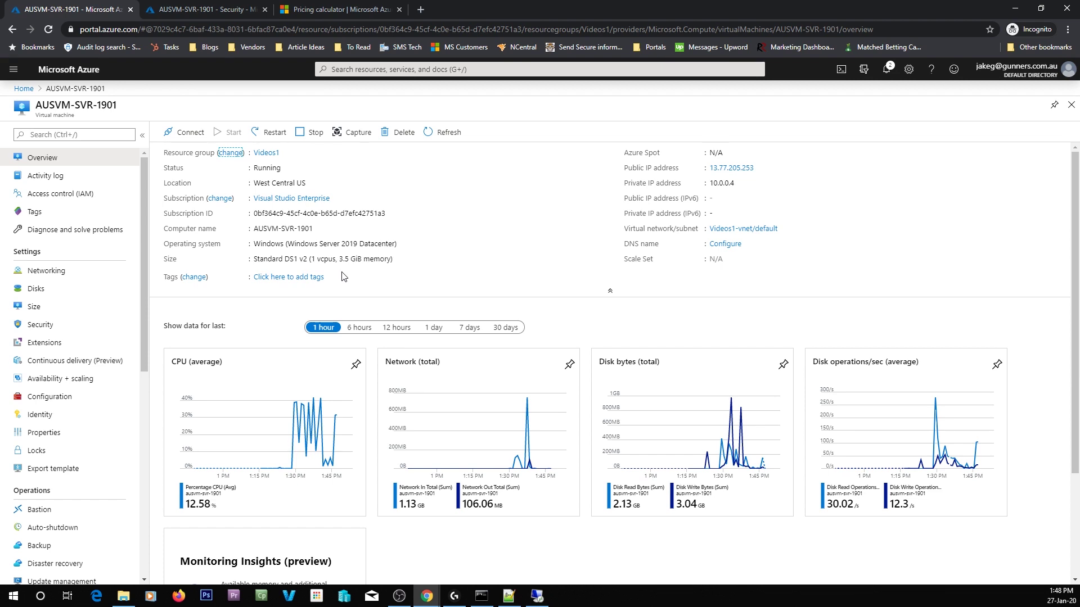
- Switch to the Remote Desktop session, look at the server's shut-down and sign-out options, and disconnect the session
{"action": "left_click", "coordinate": [537, 596]}
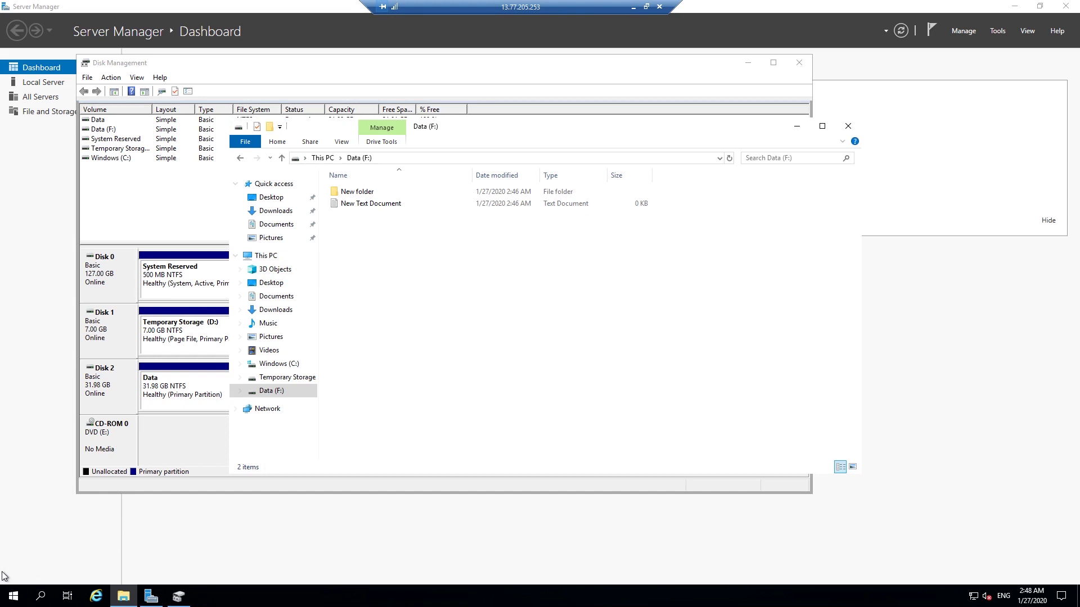
{"action": "right_click", "coordinate": [13, 600]}
{"action": "left_click", "coordinate": [14, 600]}
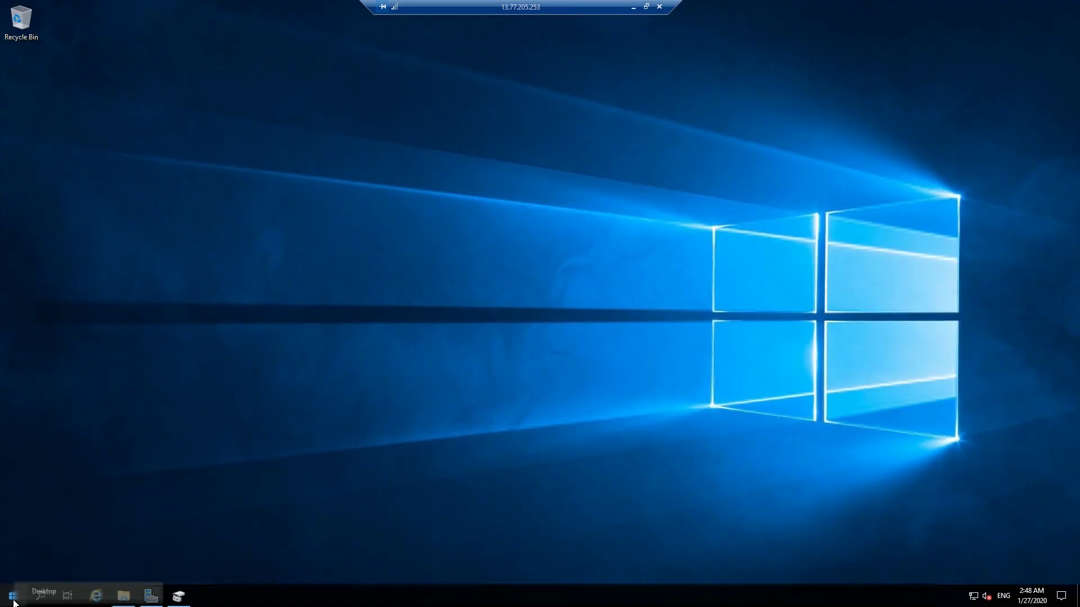
{"action": "right_click", "coordinate": [13, 600]}
{"action": "mouse_move", "coordinate": [66, 568]}
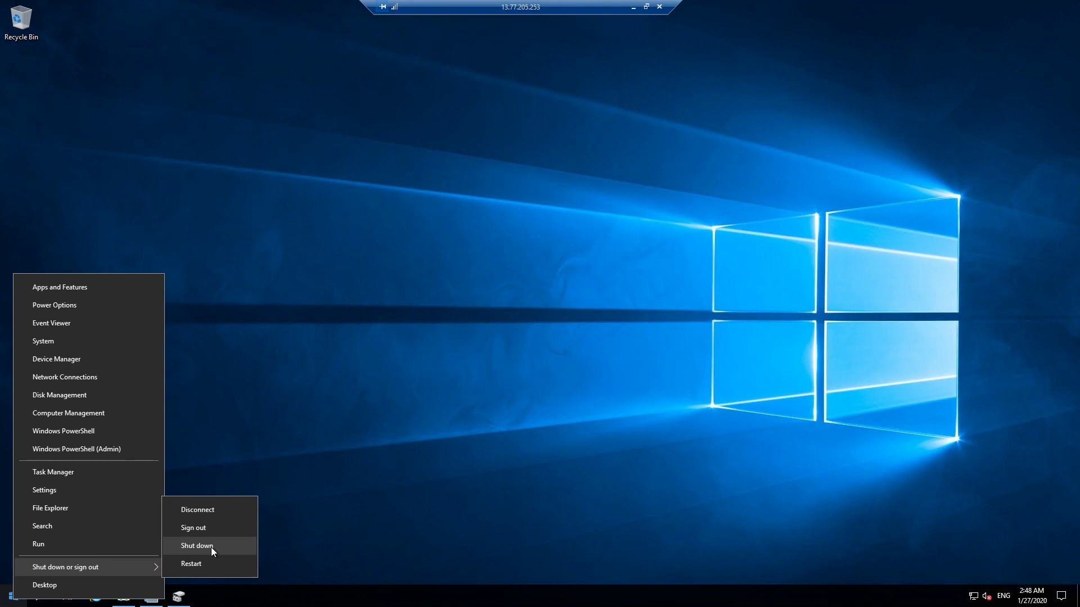
{"action": "left_click", "coordinate": [424, 511]}
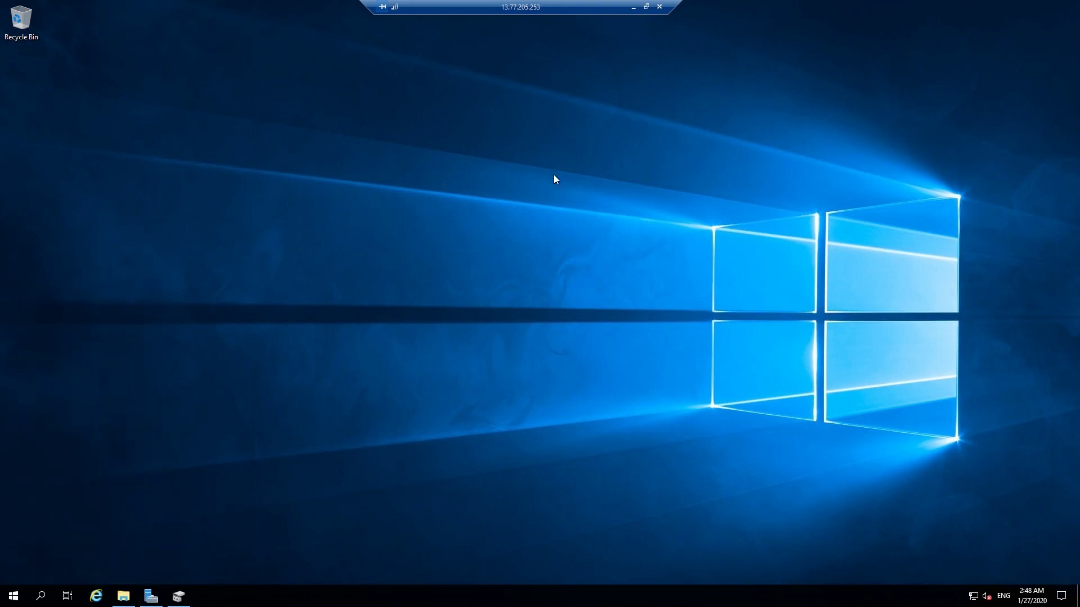
{"action": "left_click", "coordinate": [661, 7]}
{"action": "left_click", "coordinate": [575, 324]}
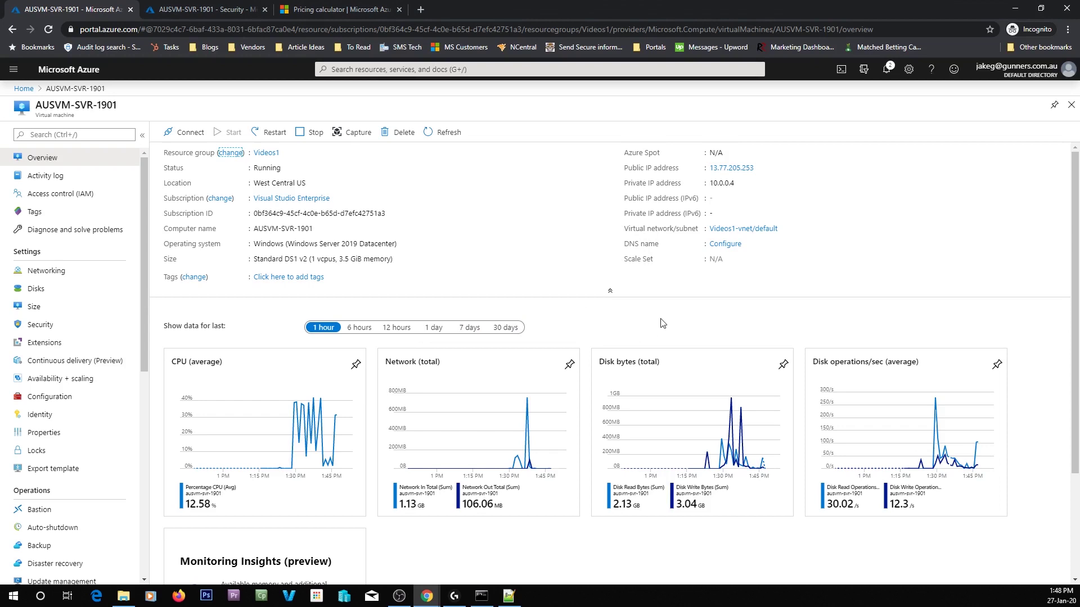
- Stop the AUSVM-SVR-1901 virtual machine from the Azure portal, reserving its public IP address
{"action": "left_click", "coordinate": [314, 133]}
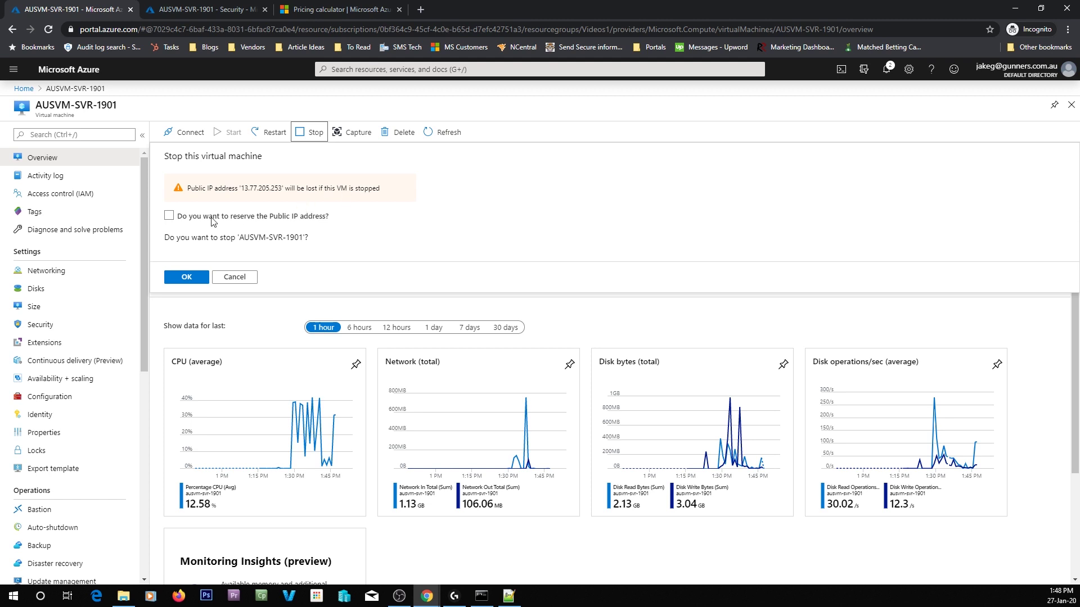
{"action": "left_click", "coordinate": [170, 217]}
{"action": "left_click", "coordinate": [191, 278]}
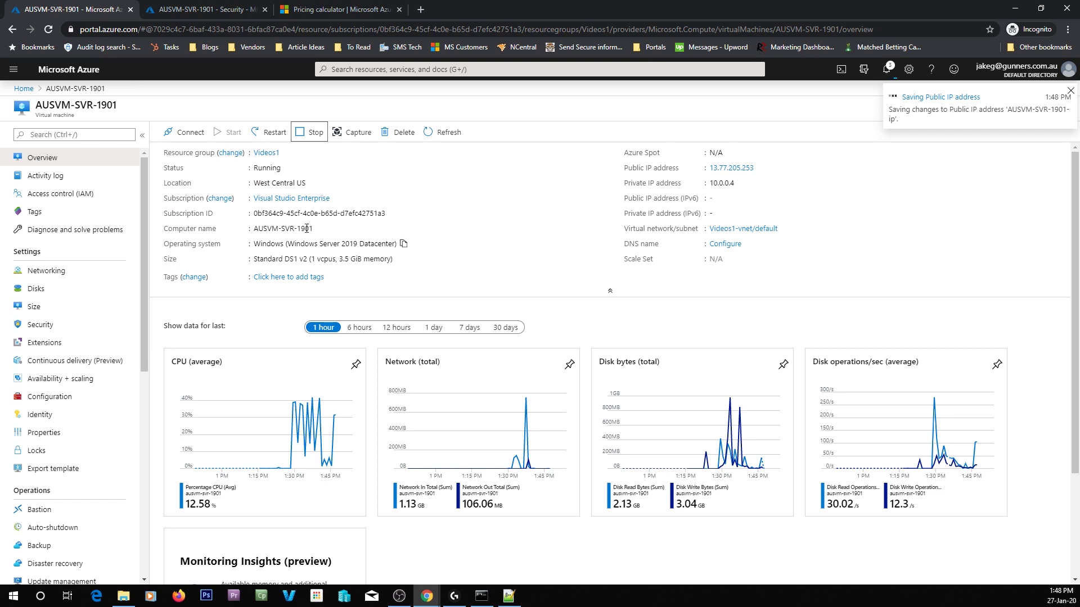